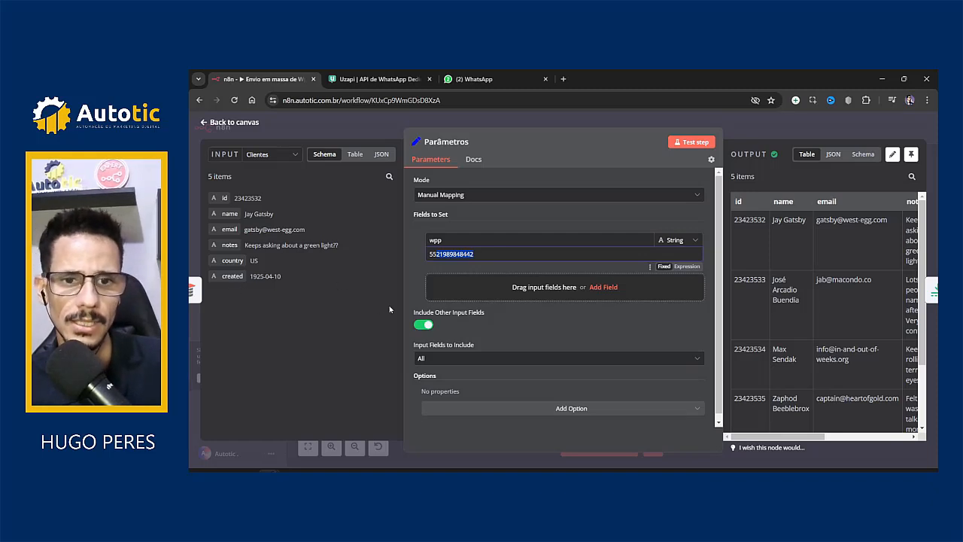
# Step: Select and review the wpp phone value in the Parâmetros node, then deselect it
pyautogui.click(483, 258)
pyautogui.moveTo(484, 258); pyautogui.dragTo(406, 256)
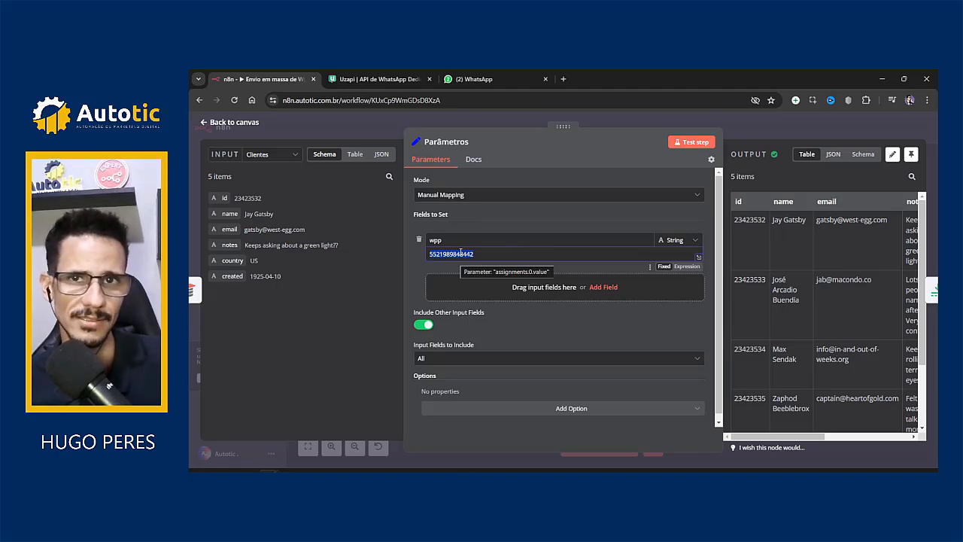
pyautogui.click(462, 255)
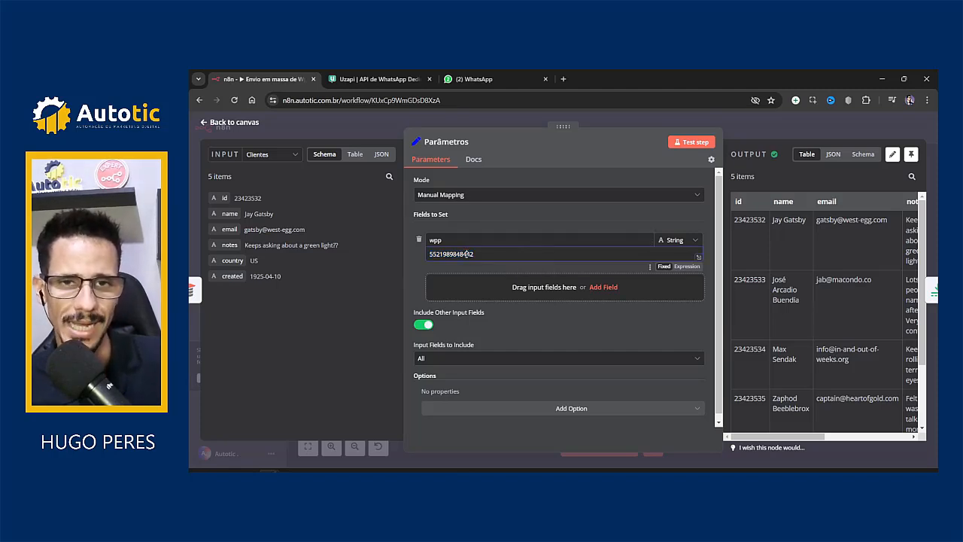
pyautogui.click(369, 133)
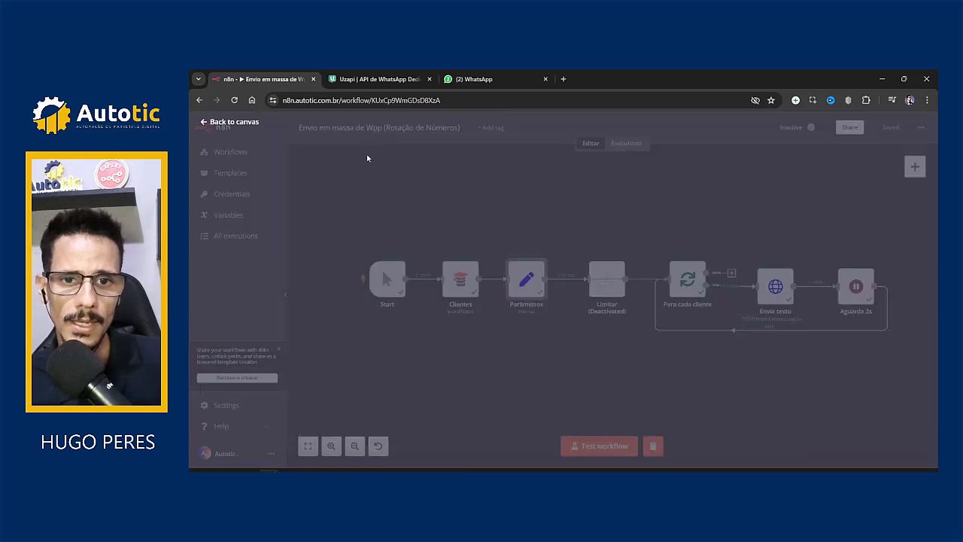
pyautogui.moveTo(603, 291)
pyautogui.mouseDown()
pyautogui.moveTo(603, 281)
pyautogui.moveTo(606, 295)
pyautogui.moveTo(591, 301)
pyautogui.mouseUp()
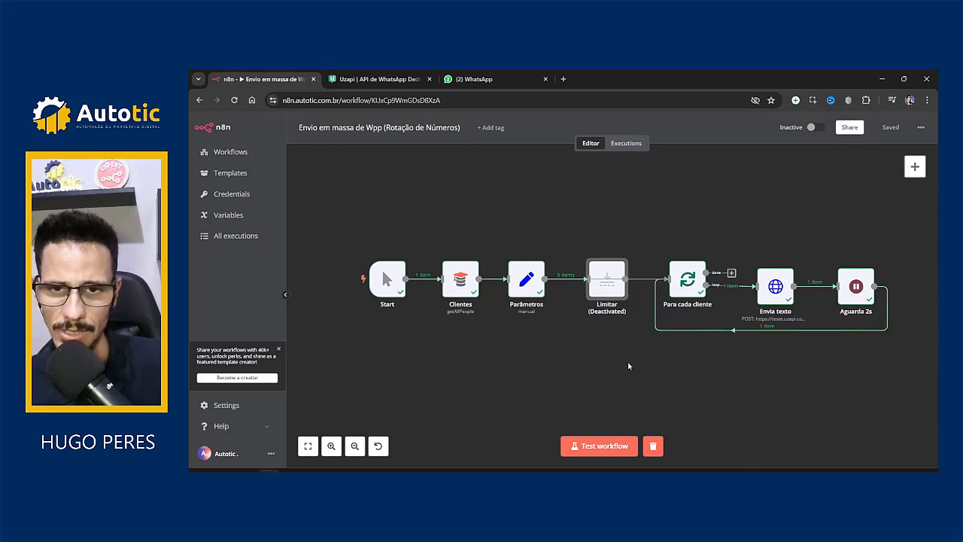
# Step: Check the Uzapi Session name and Session Key, then bring up the incognito autoticmkt window
pyautogui.click(371, 79)
pyautogui.scroll(4, 308, 228)
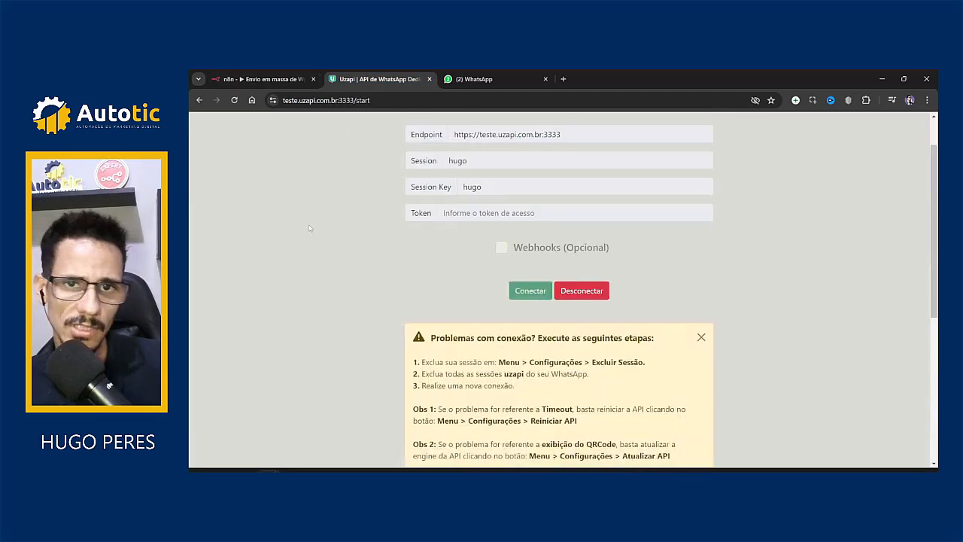
pyautogui.scroll(1, 310, 228)
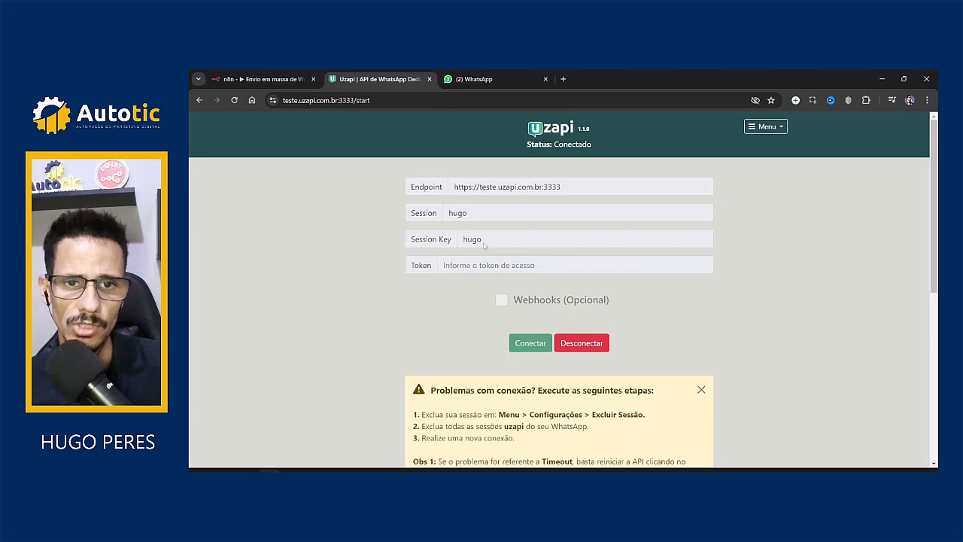
pyautogui.moveTo(474, 219); pyautogui.dragTo(402, 219)
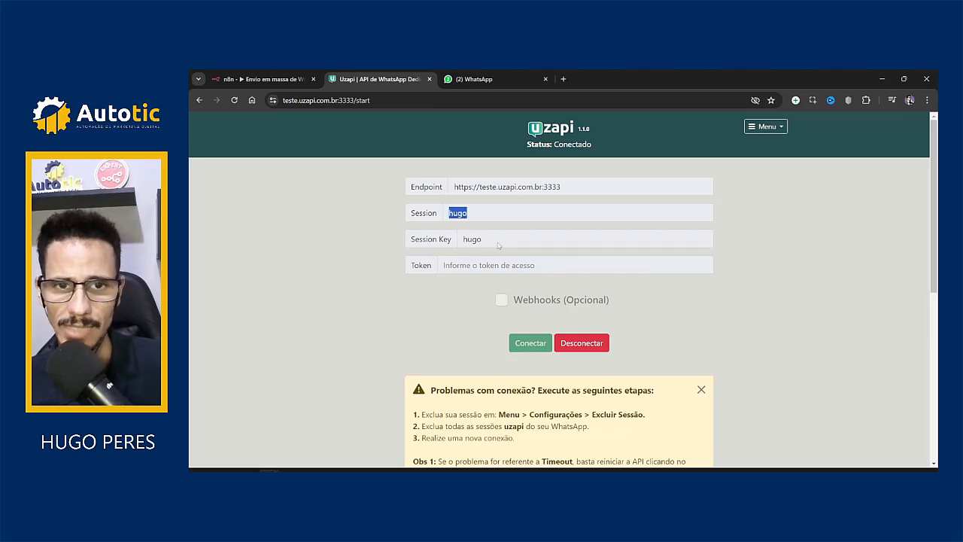
pyautogui.moveTo(513, 243); pyautogui.dragTo(406, 239)
pyautogui.moveTo(485, 216); pyautogui.dragTo(413, 213)
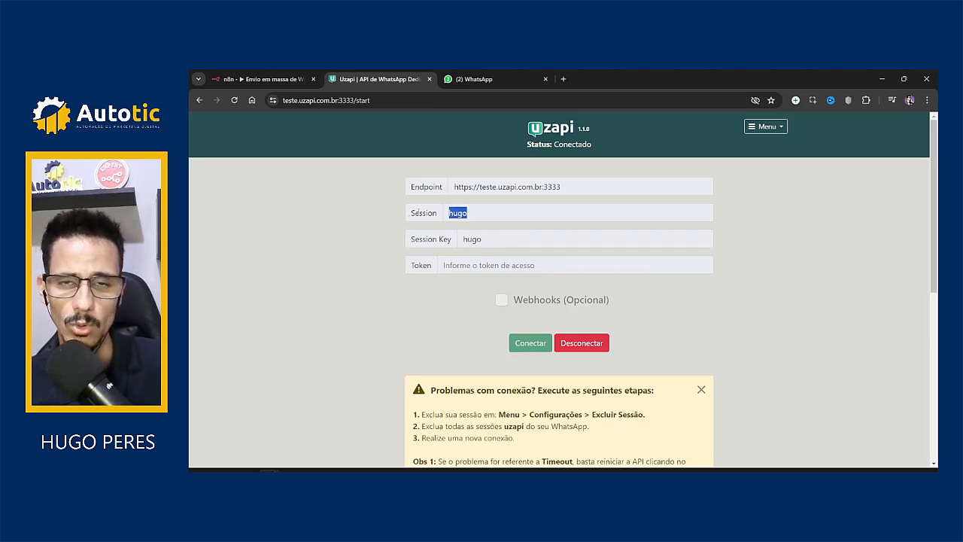
pyautogui.click(370, 217)
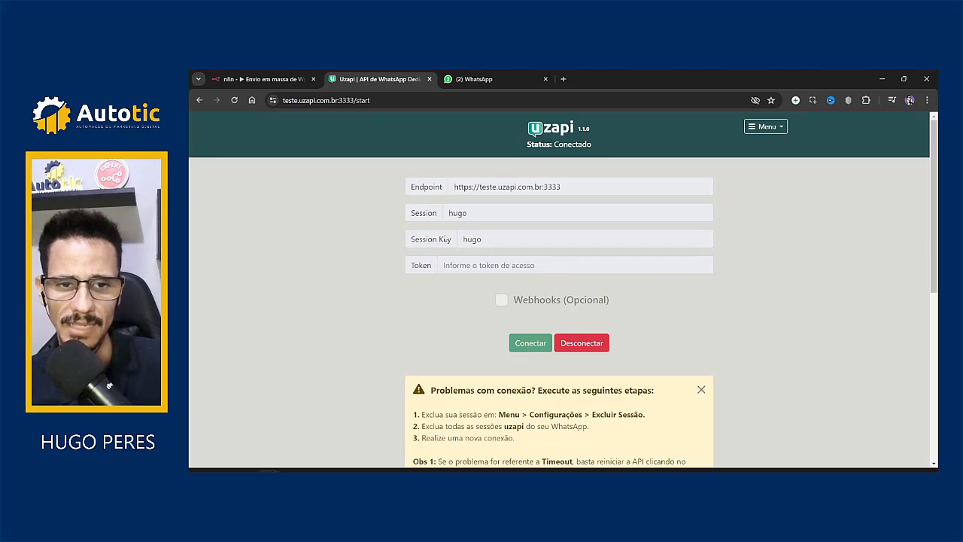
pyautogui.moveTo(292, 466)
pyautogui.click(346, 433)
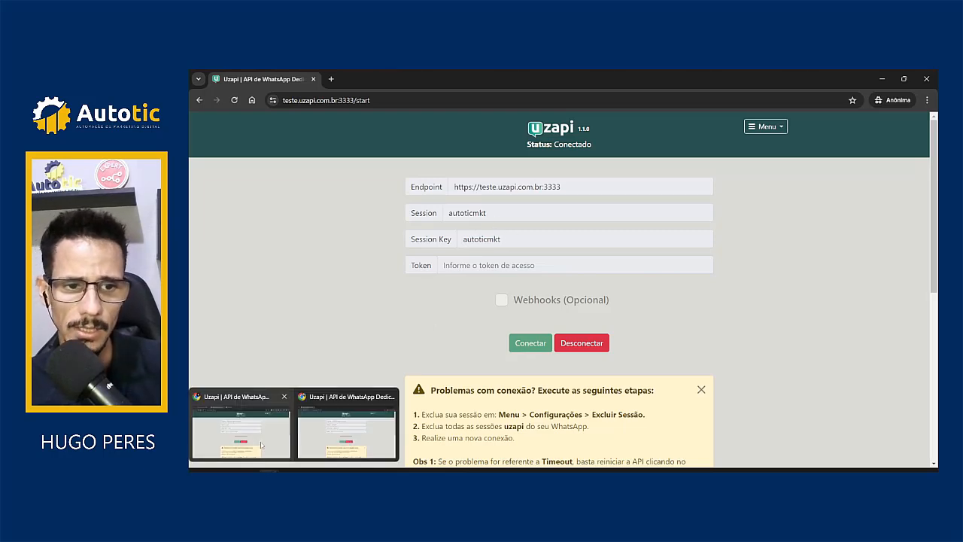
# Step: Switch back to the main three-tab Chrome window on the Uzapi tab
pyautogui.click(261, 444)
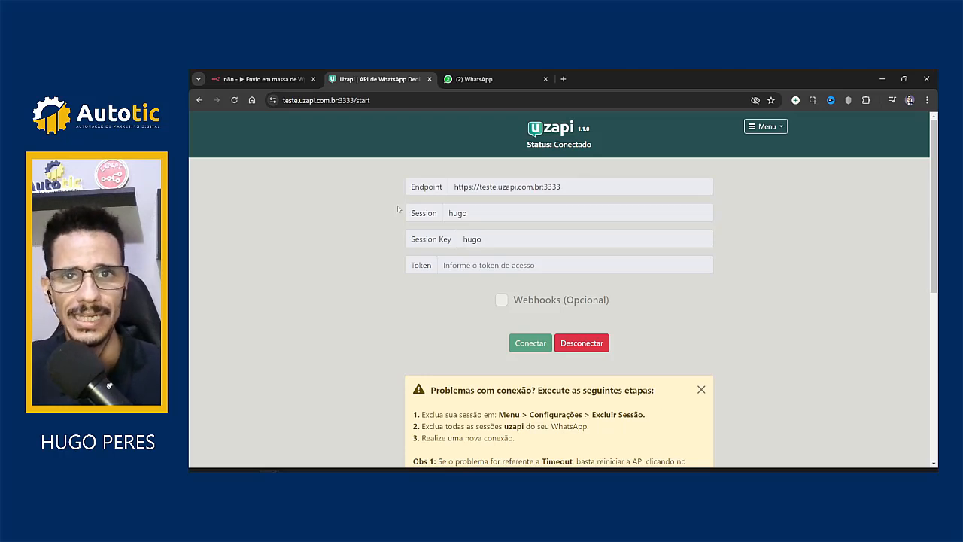
# Step: Delete the Aguarda 2s loop to Para cada cliente and compare Envia texto's autoticmkt sessionkey with Uzapi
pyautogui.click(256, 75)
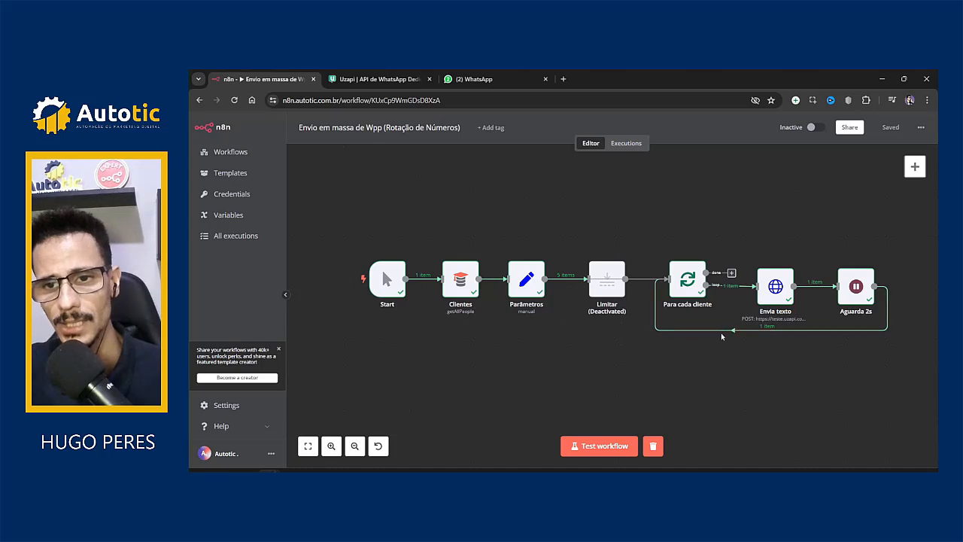
pyautogui.click(772, 330)
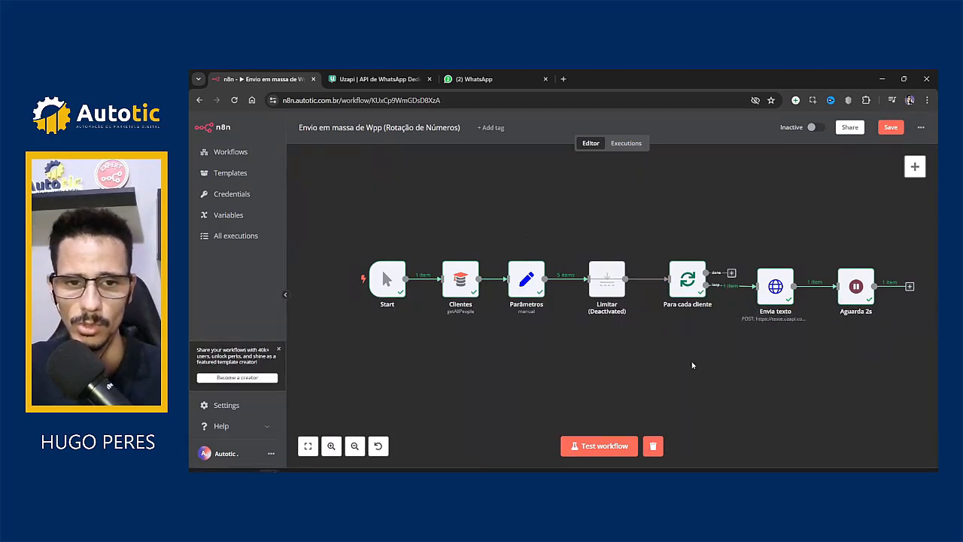
pyautogui.doubleClick(773, 298)
pyautogui.scroll(-3, 602, 335)
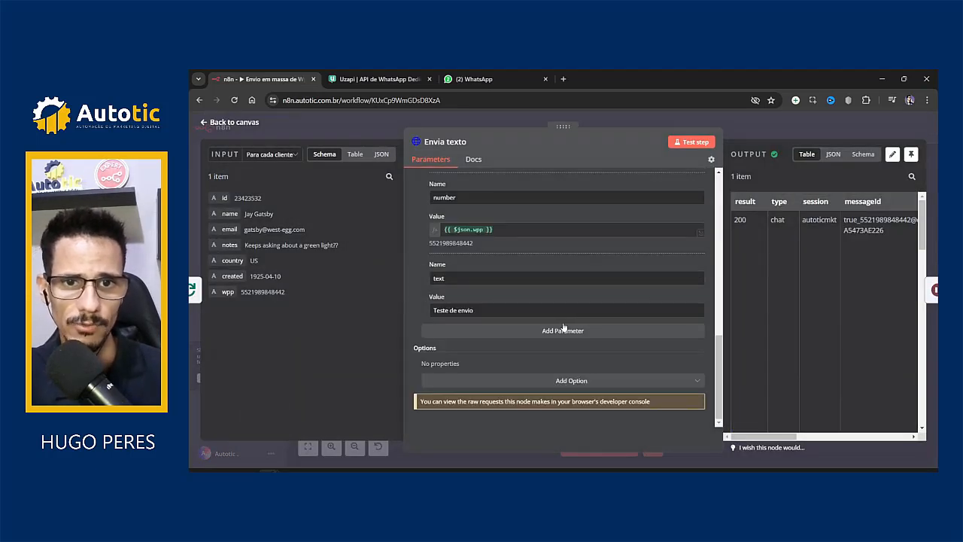
pyautogui.scroll(5, 523, 331)
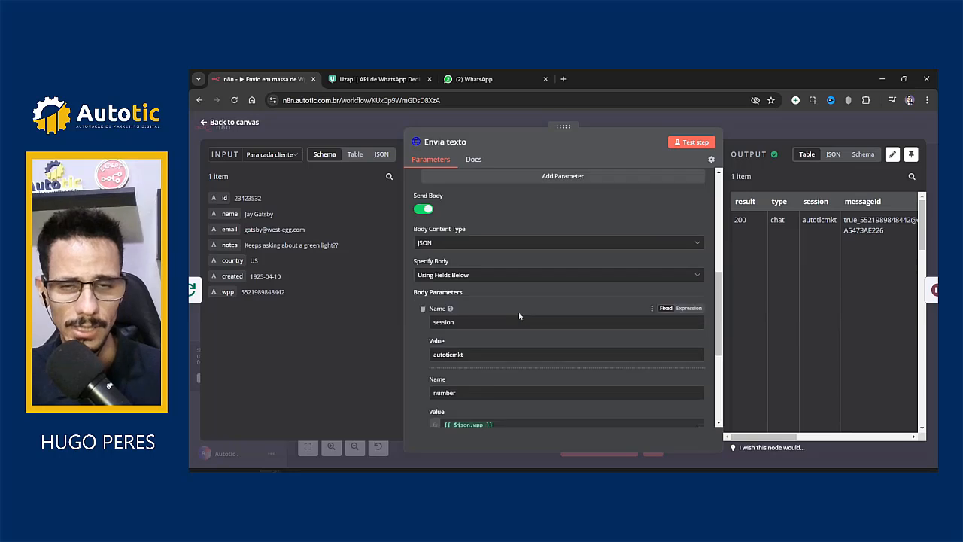
pyautogui.scroll(3, 545, 267)
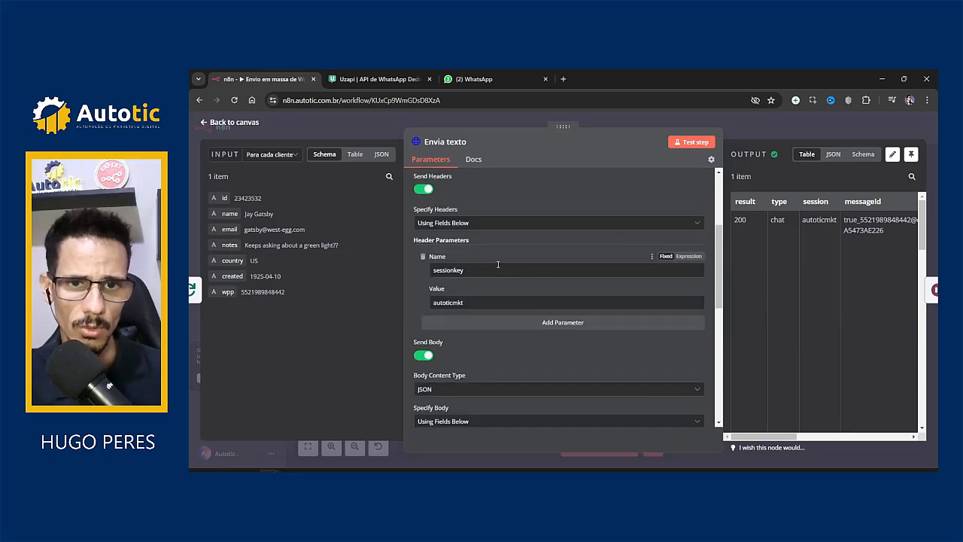
pyautogui.scroll(1, 496, 275)
pyautogui.scroll(-1, 495, 286)
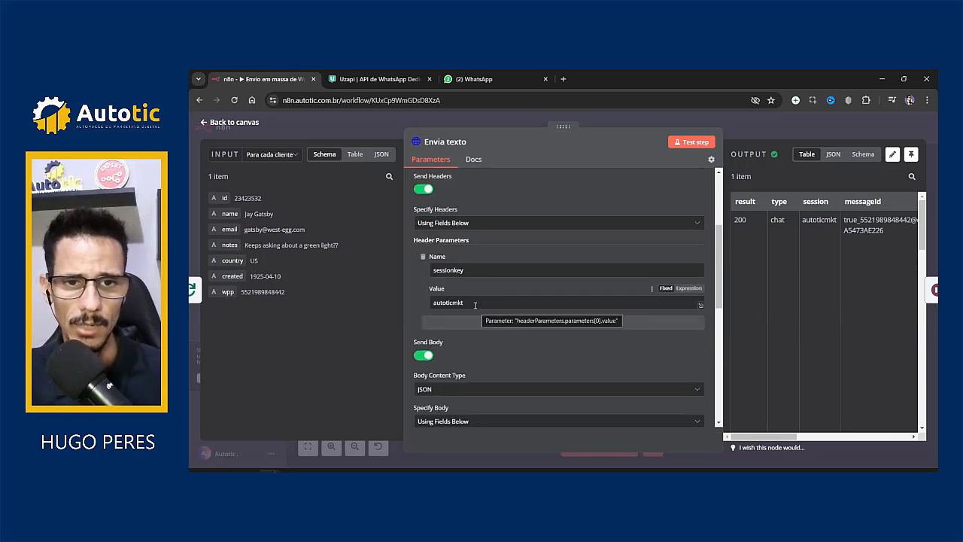
pyautogui.scroll(2, 477, 289)
pyautogui.scroll(-1, 480, 294)
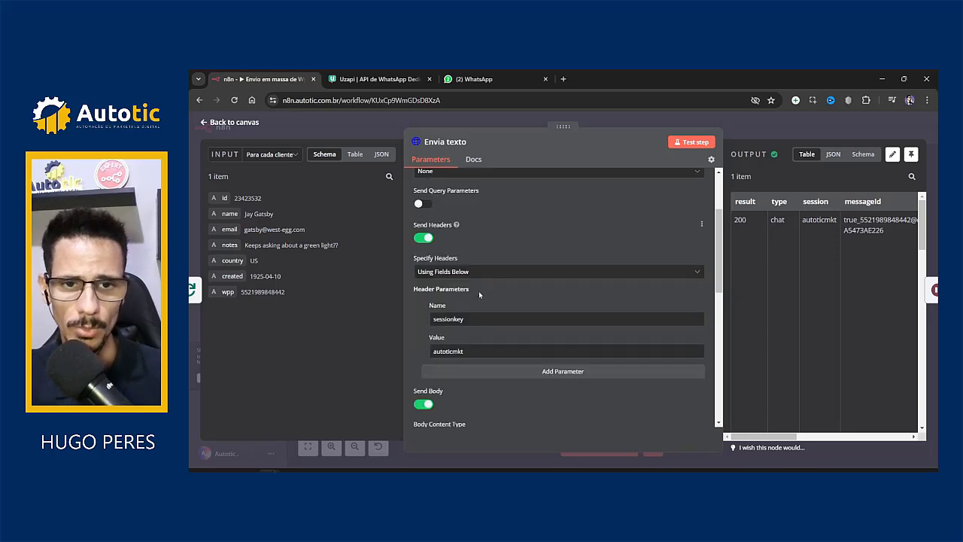
pyautogui.moveTo(468, 352); pyautogui.dragTo(416, 366)
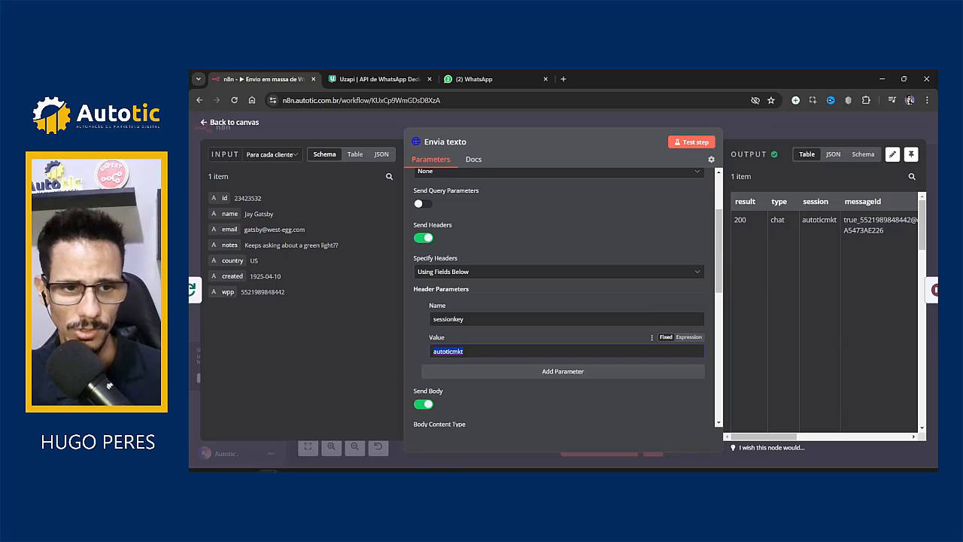
pyautogui.moveTo(270, 470)
pyautogui.click(353, 425)
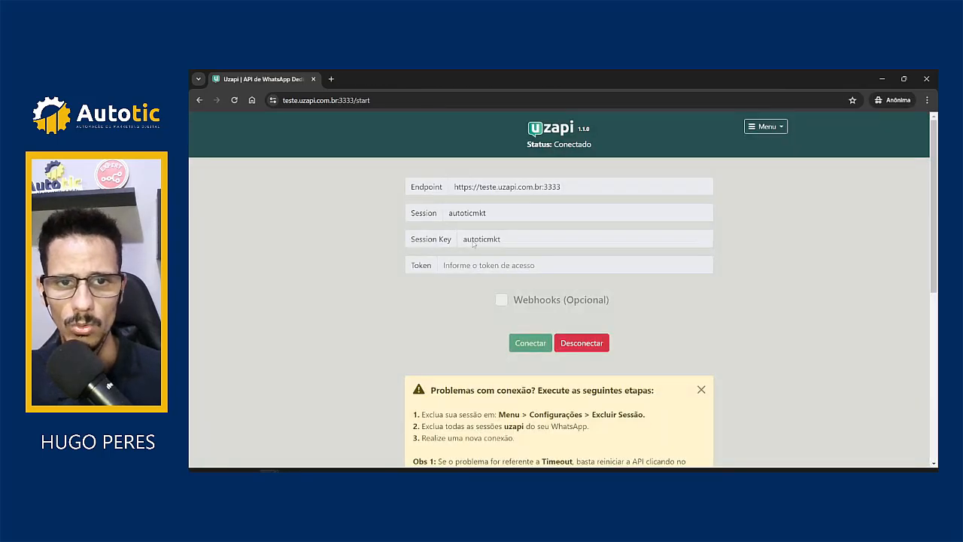
# Step: Close the Envia texto panel, test-run the workflow, and check WhatsApp Web for 'Teste de envio'
pyautogui.click(883, 79)
pyautogui.press('Escape')
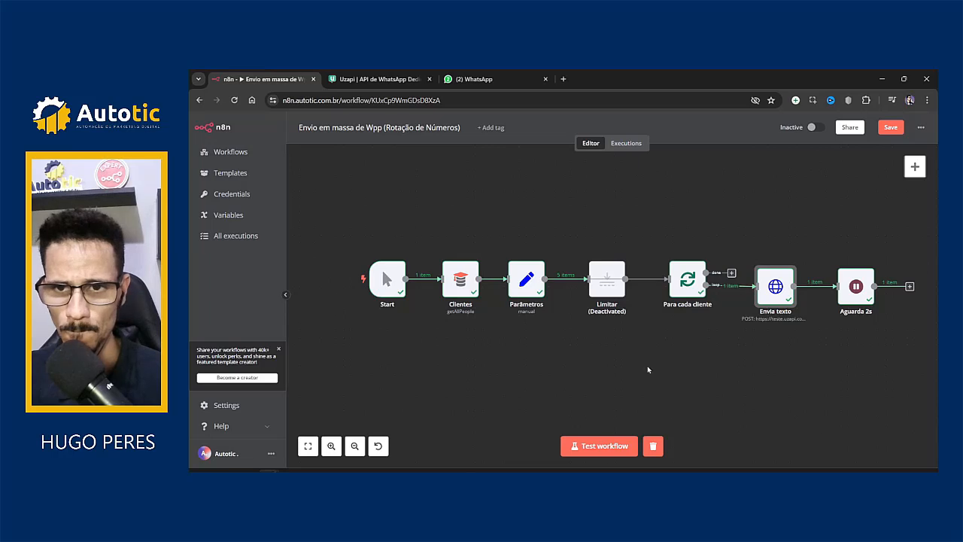
pyautogui.click(599, 445)
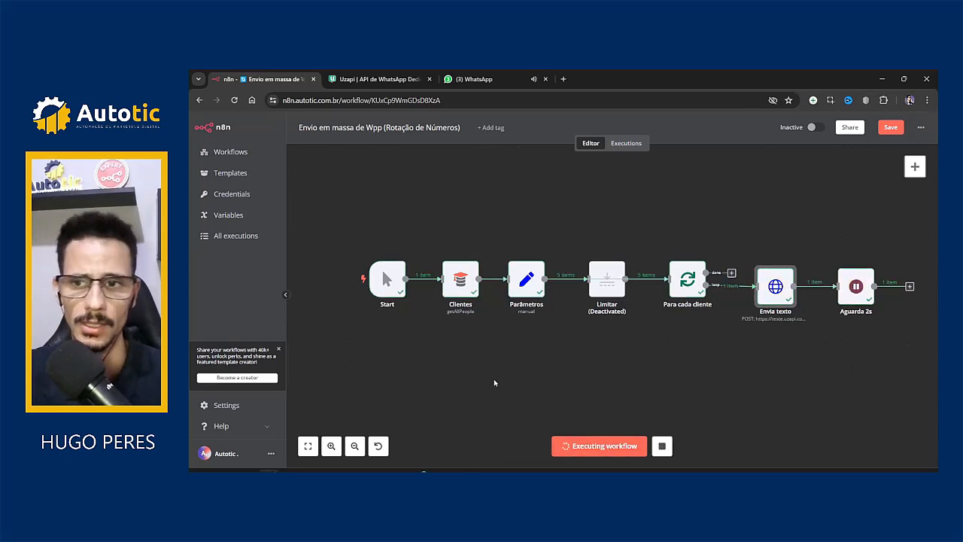
pyautogui.click(474, 79)
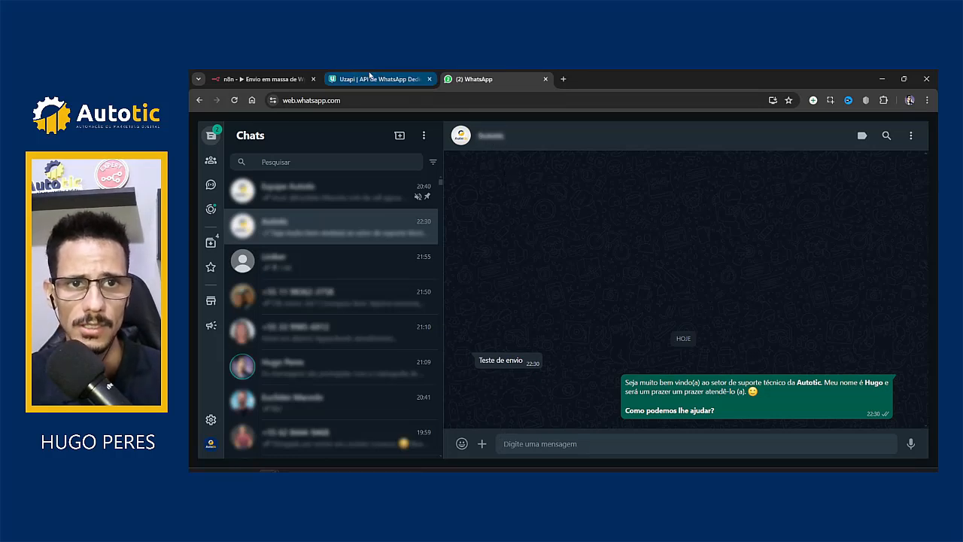
# Step: Replace autoticmkt with the other session's name in Envia texto's sessionkey header and session body
pyautogui.click(260, 72)
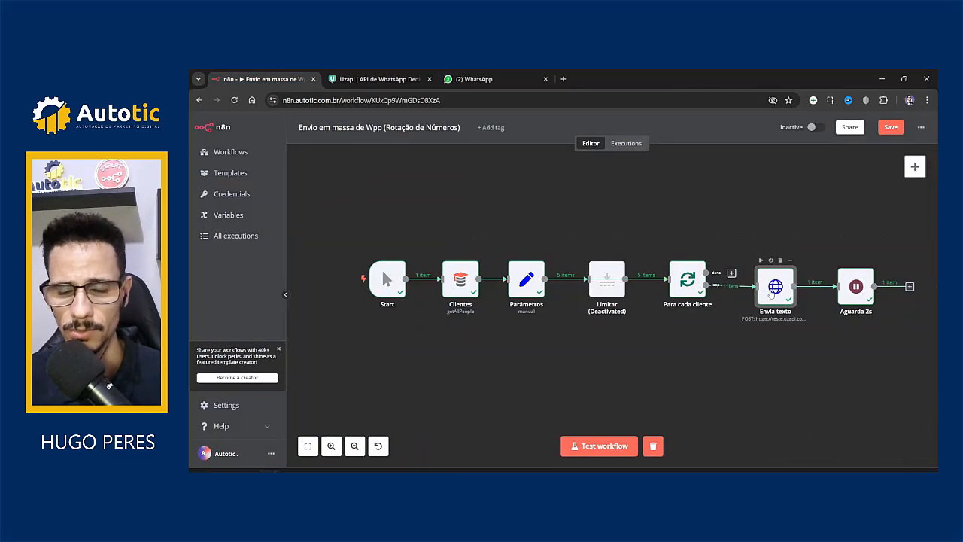
pyautogui.doubleClick(770, 294)
pyautogui.scroll(-10, 577, 374)
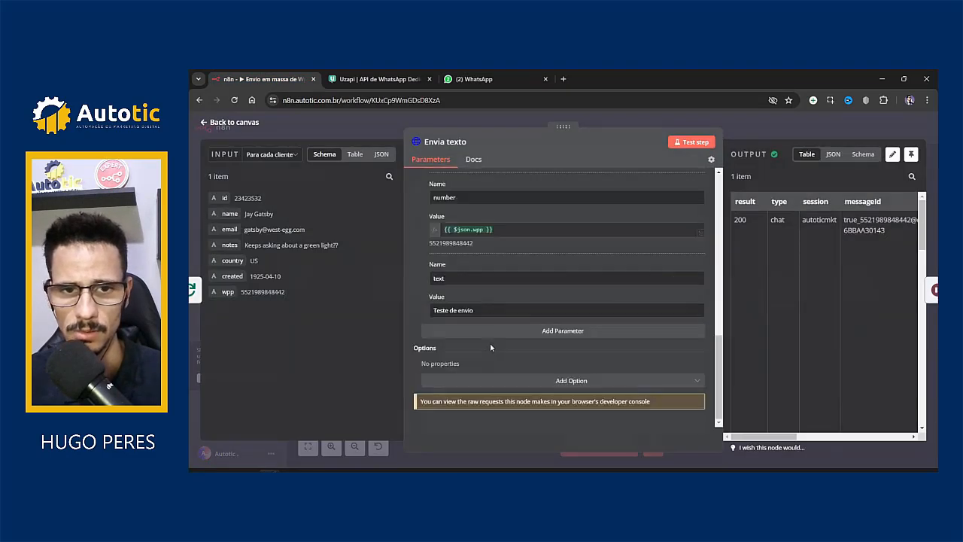
pyautogui.scroll(1, 457, 264)
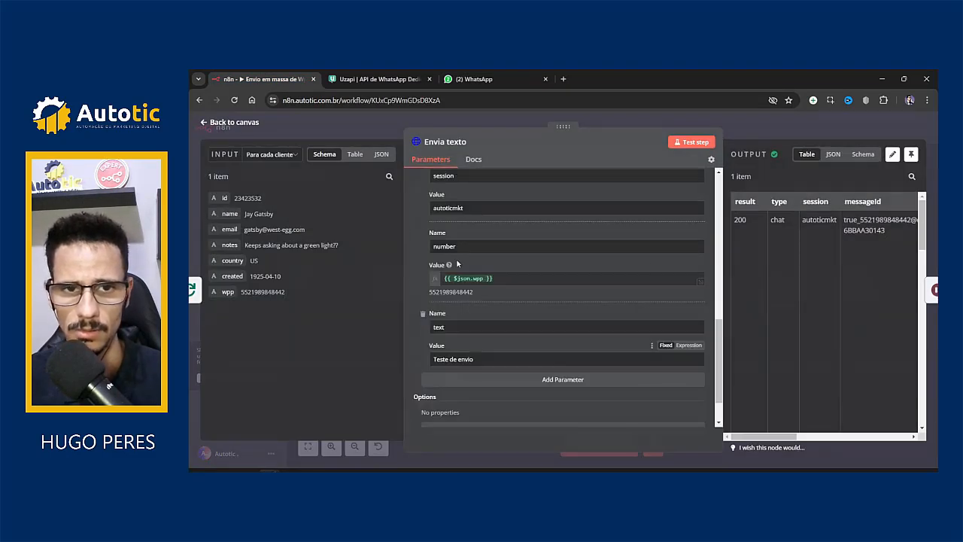
pyautogui.doubleClick(484, 206)
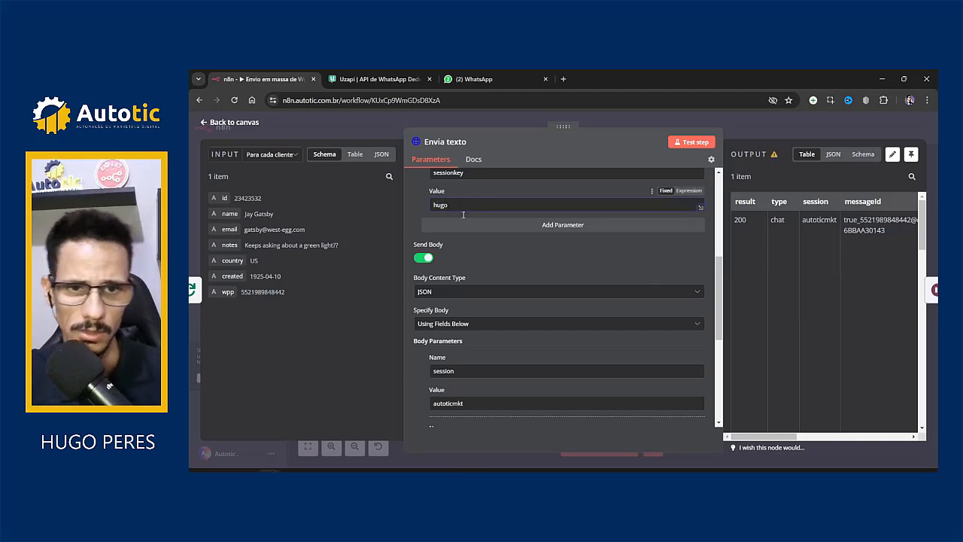
pyautogui.scroll(-3, 462, 214)
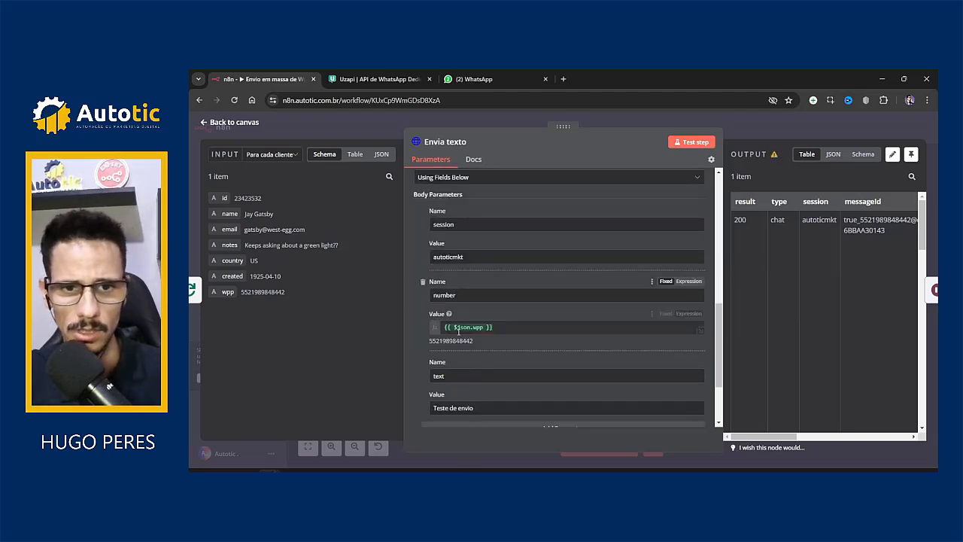
pyautogui.doubleClick(468, 258)
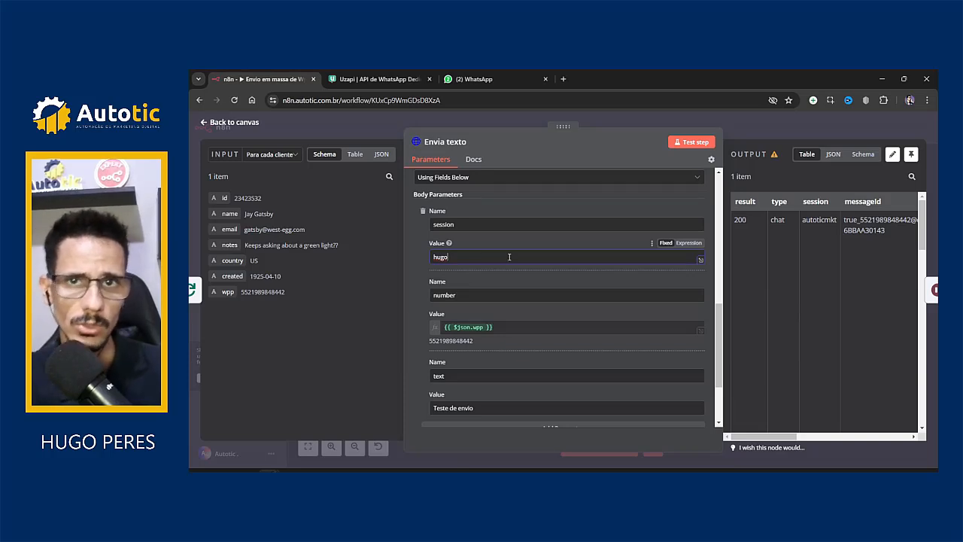
pyautogui.click(767, 134)
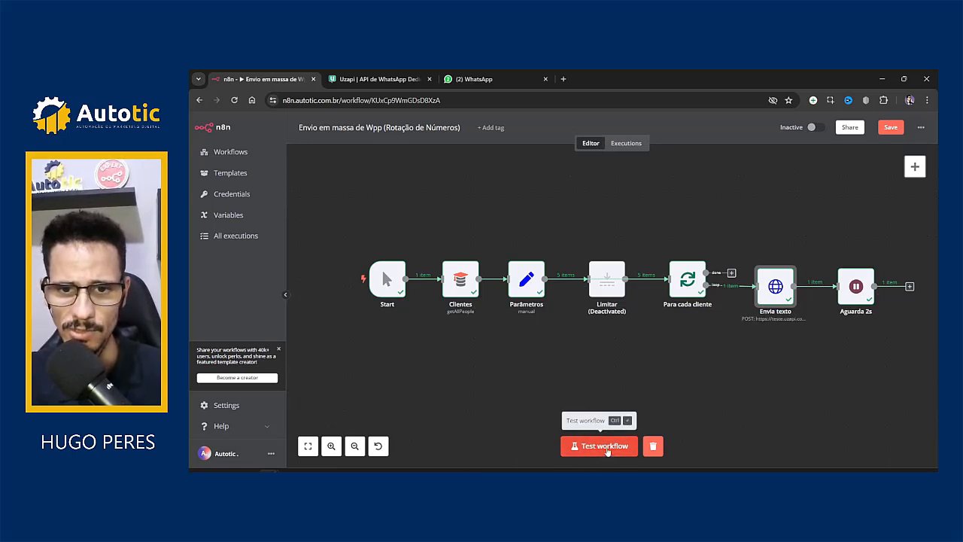
pyautogui.click(604, 446)
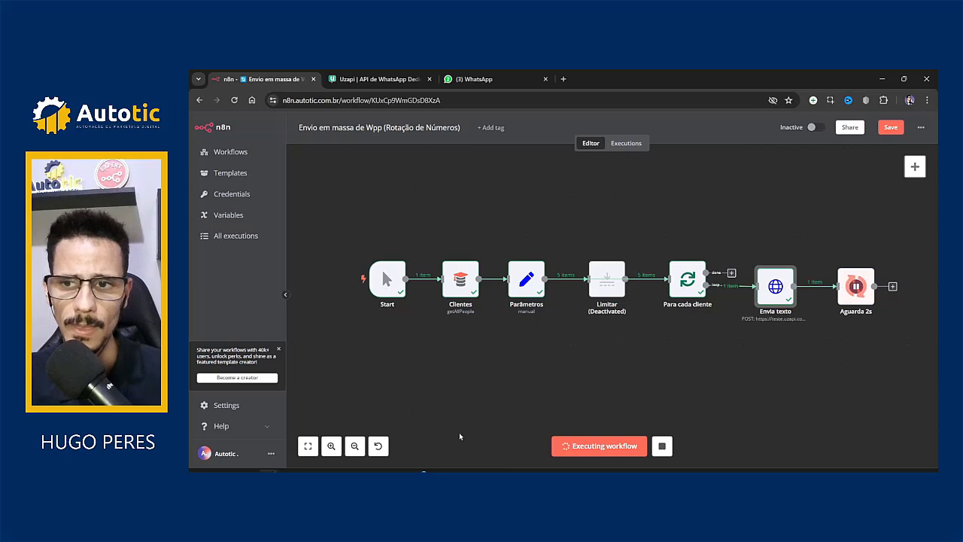
pyautogui.click(478, 79)
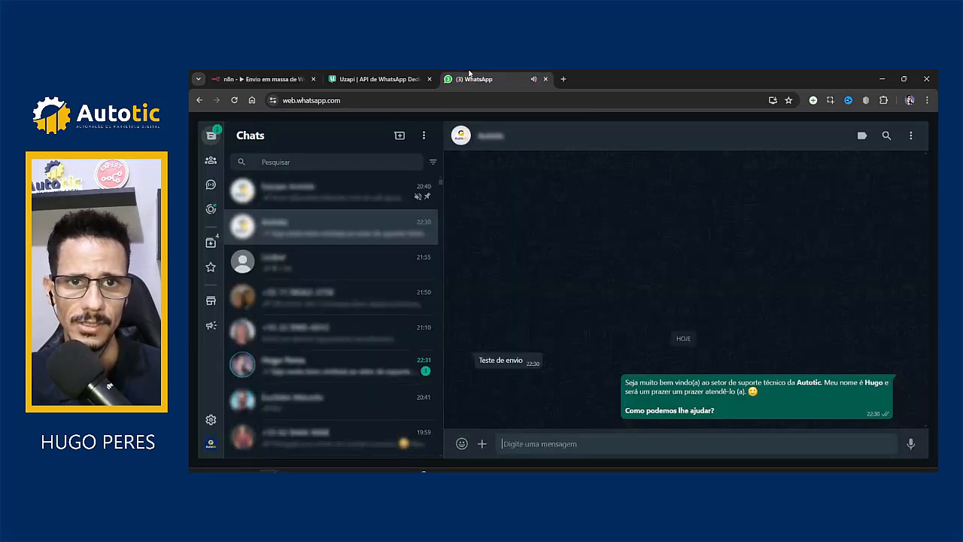
pyautogui.click(295, 237)
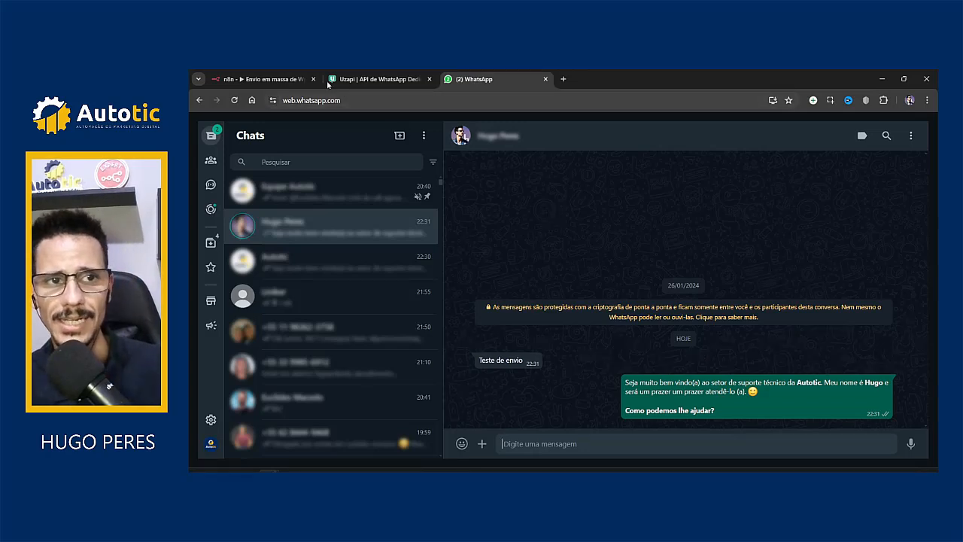
pyautogui.click(288, 75)
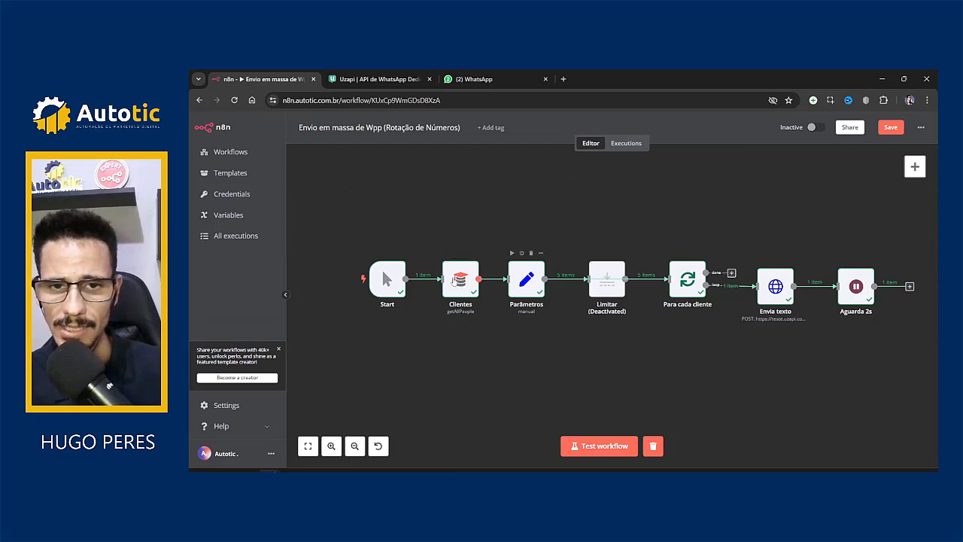
pyautogui.doubleClick(458, 286)
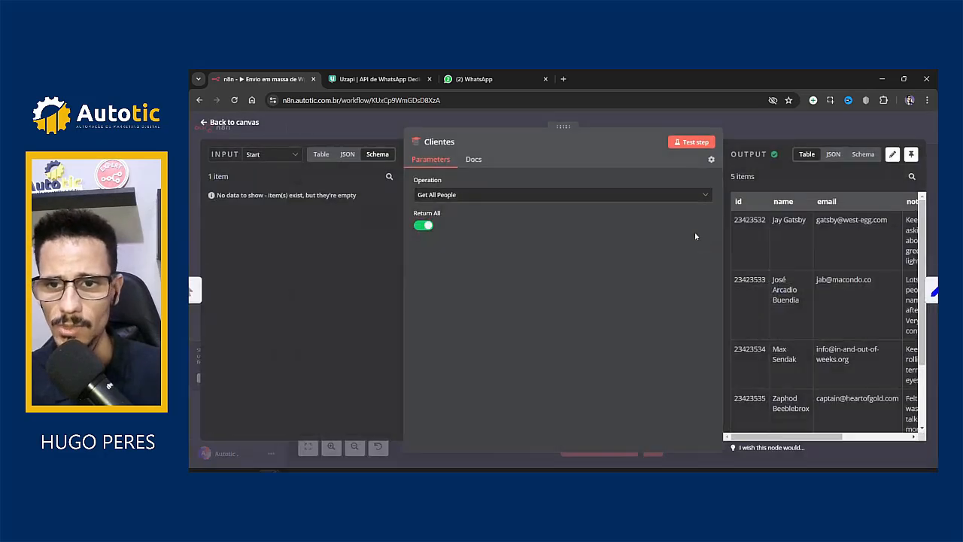
pyautogui.click(762, 128)
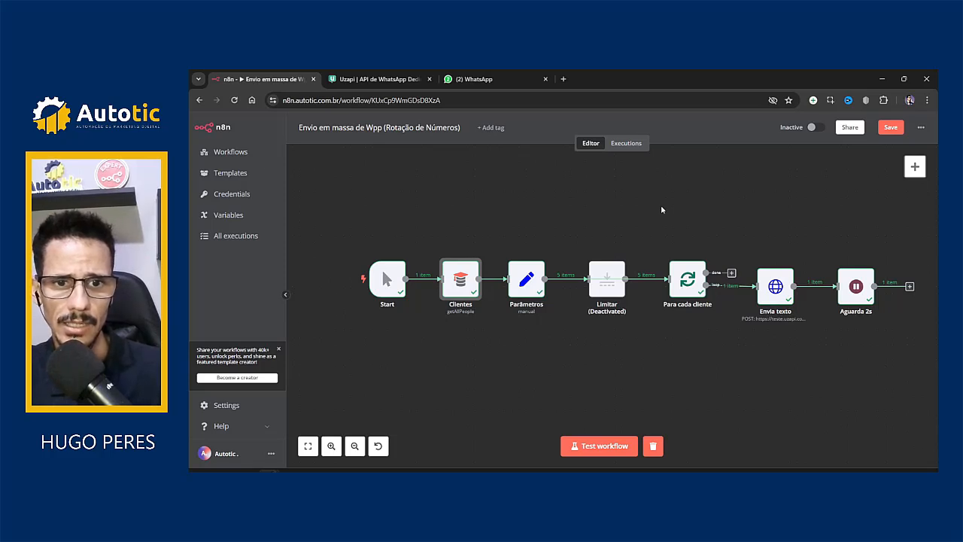
pyautogui.click(523, 295)
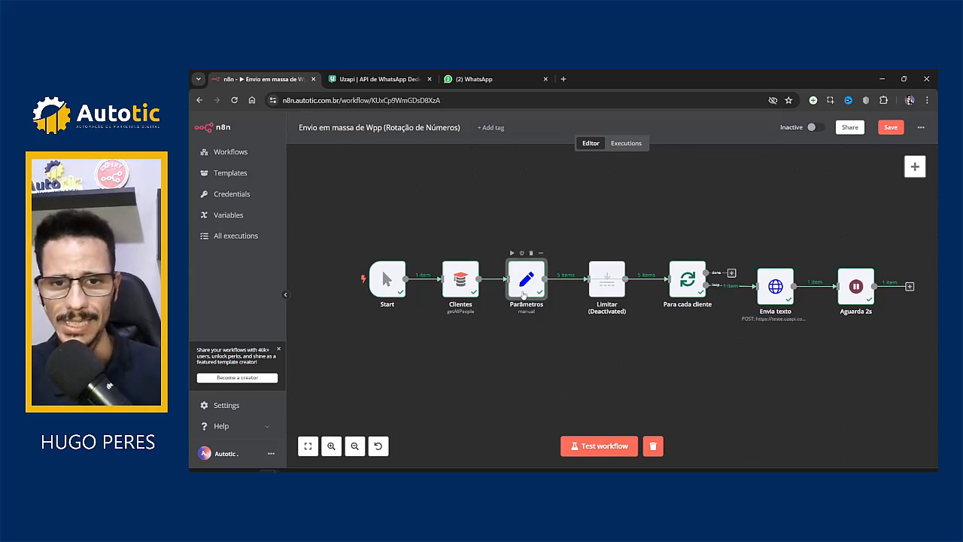
# Step: Add a new field named sessions to the Parâmetros node
pyautogui.doubleClick(523, 295)
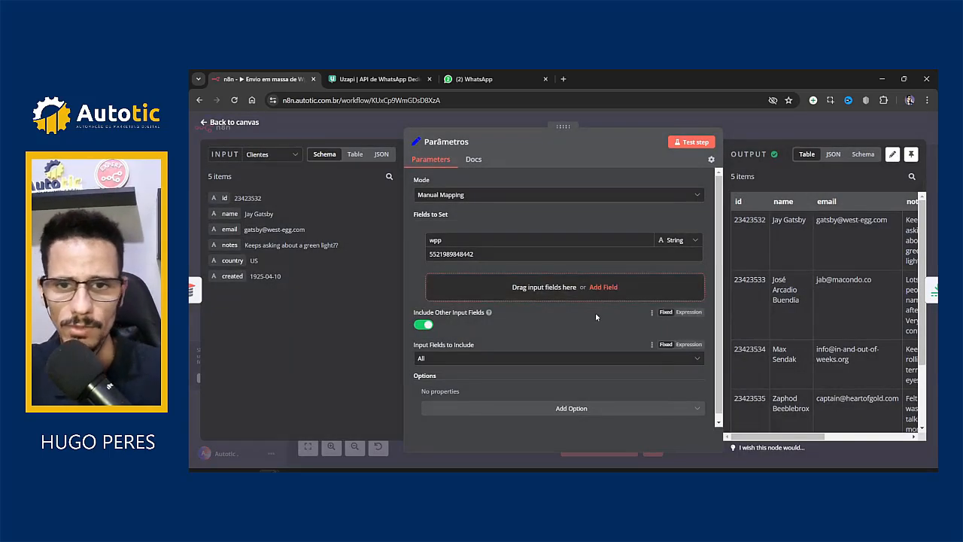
pyautogui.click(603, 287)
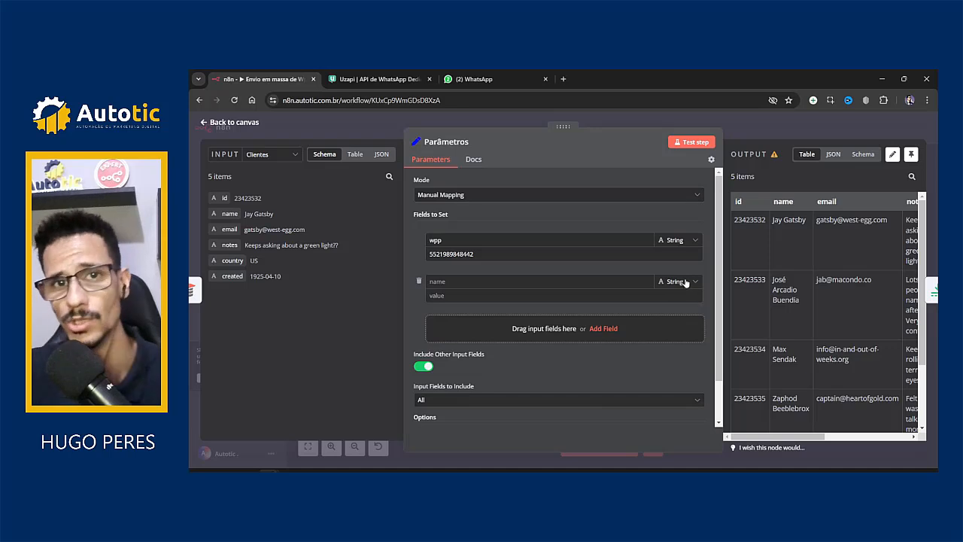
pyautogui.click(516, 282)
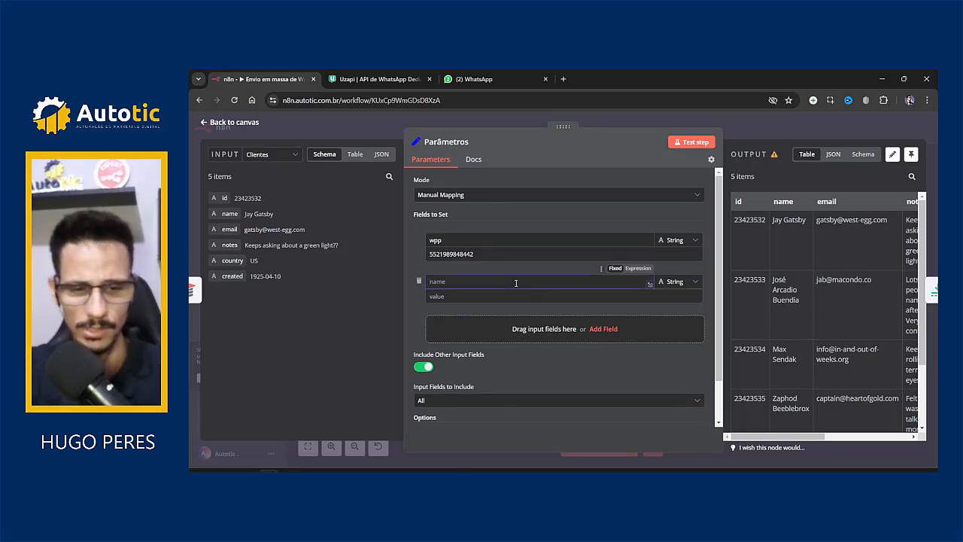
pyautogui.write('sessions')
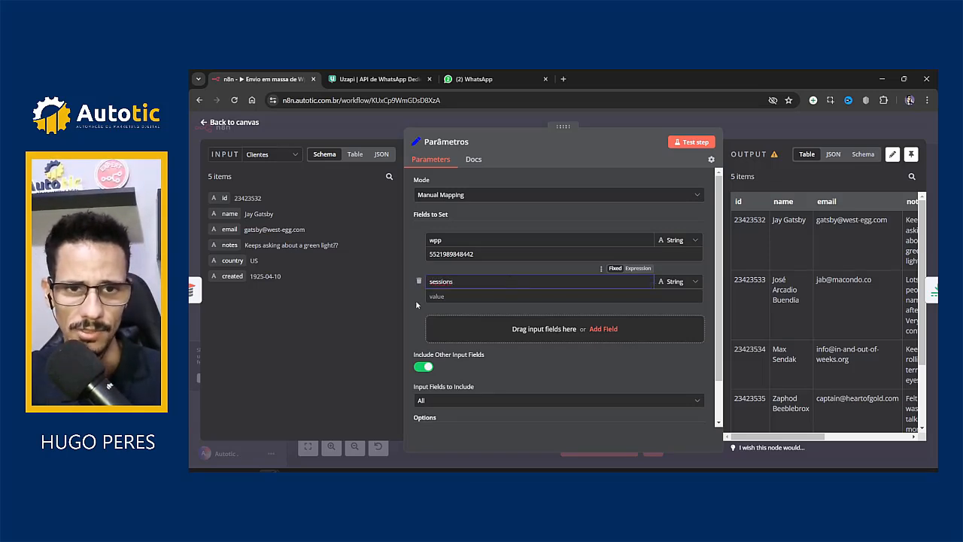
# Step: Set the sessions value to the expression {{ ['valor1', 'valor2', 'valor3'] }}
pyautogui.click(453, 298)
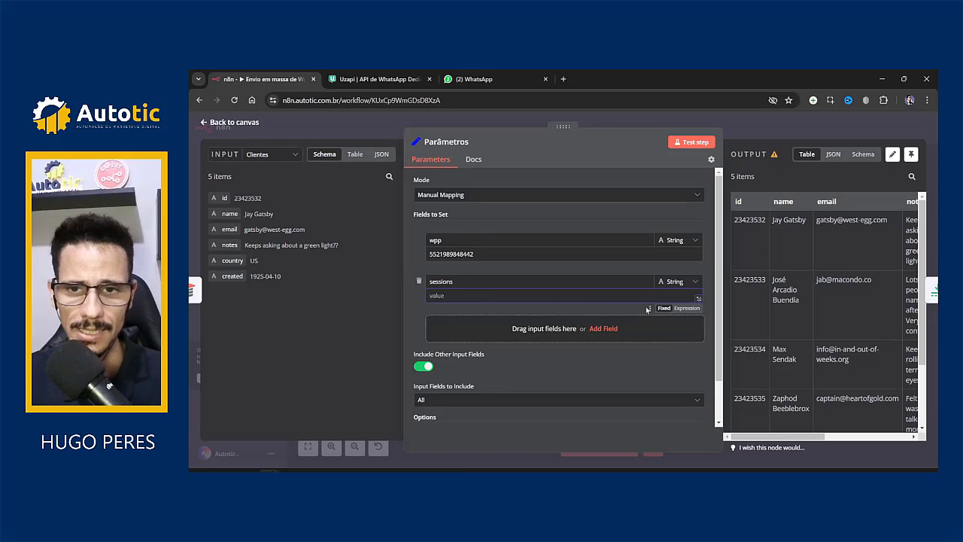
pyautogui.click(686, 308)
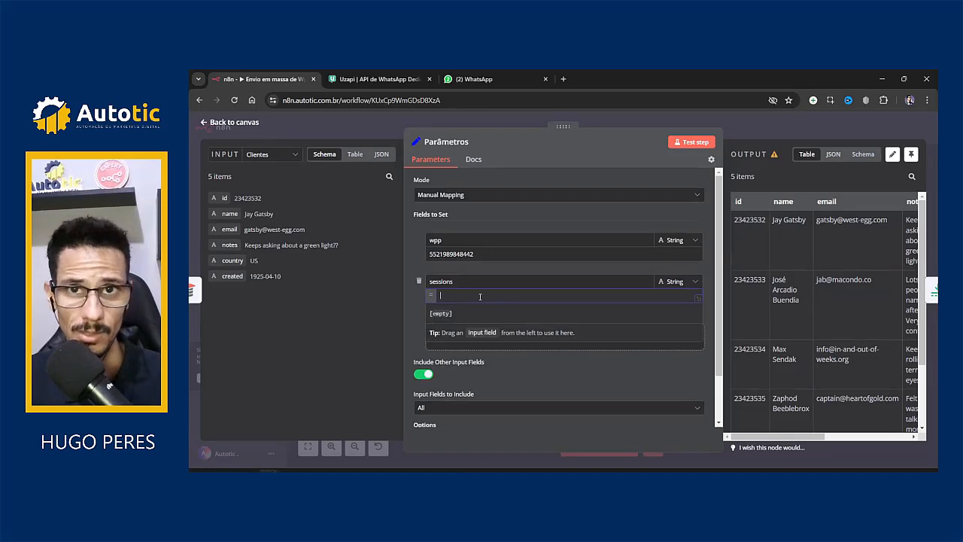
pyautogui.write('{{ ')
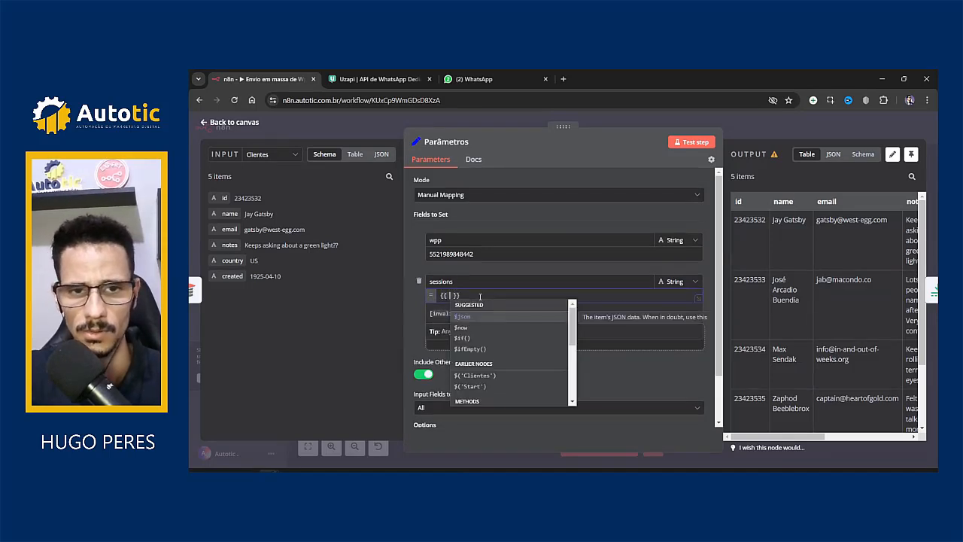
pyautogui.write('[]')
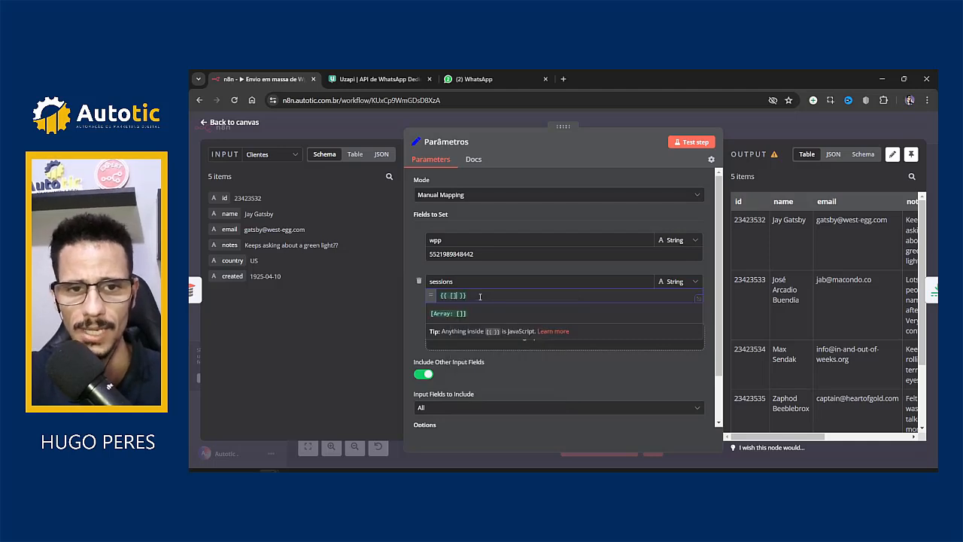
pyautogui.press('Left')
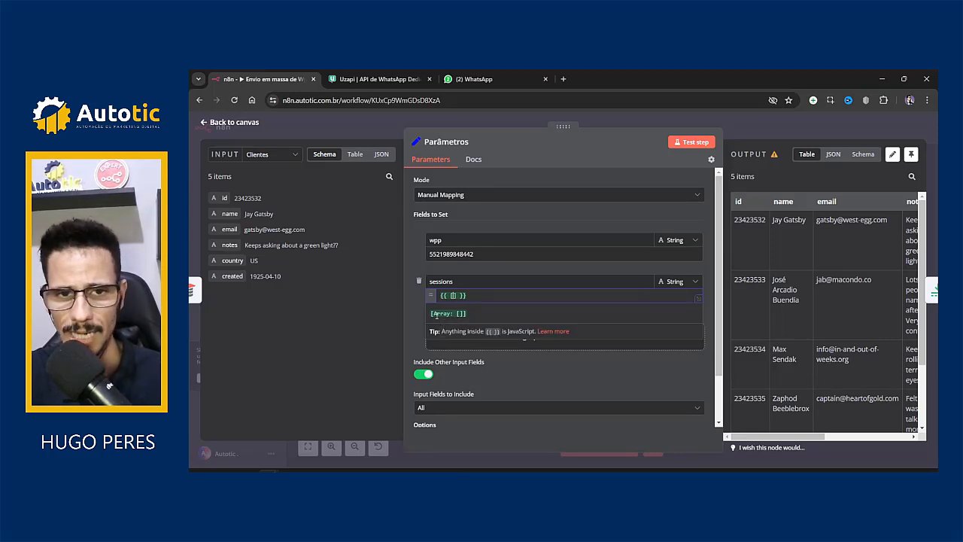
pyautogui.write('"')
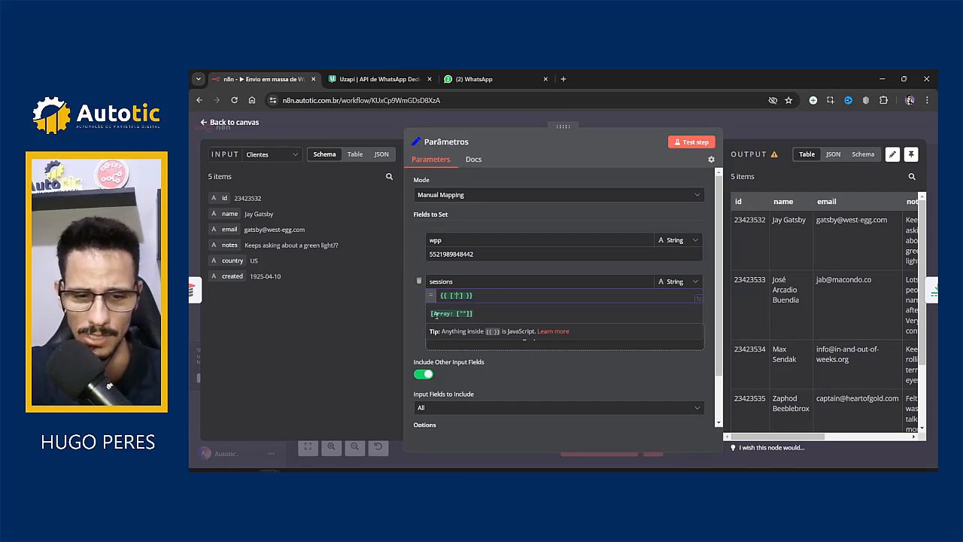
pyautogui.write('valor1')
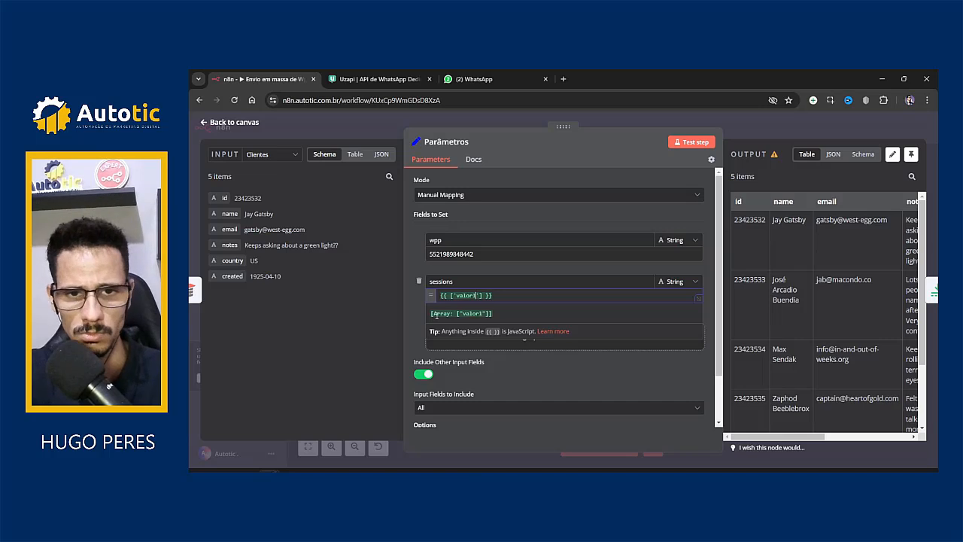
pyautogui.write(", '")
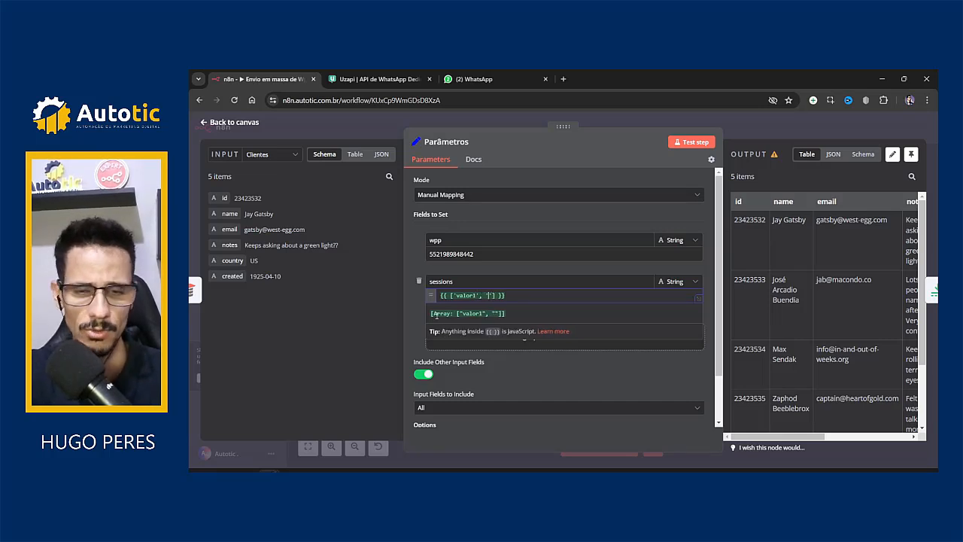
pyautogui.write('valor2')
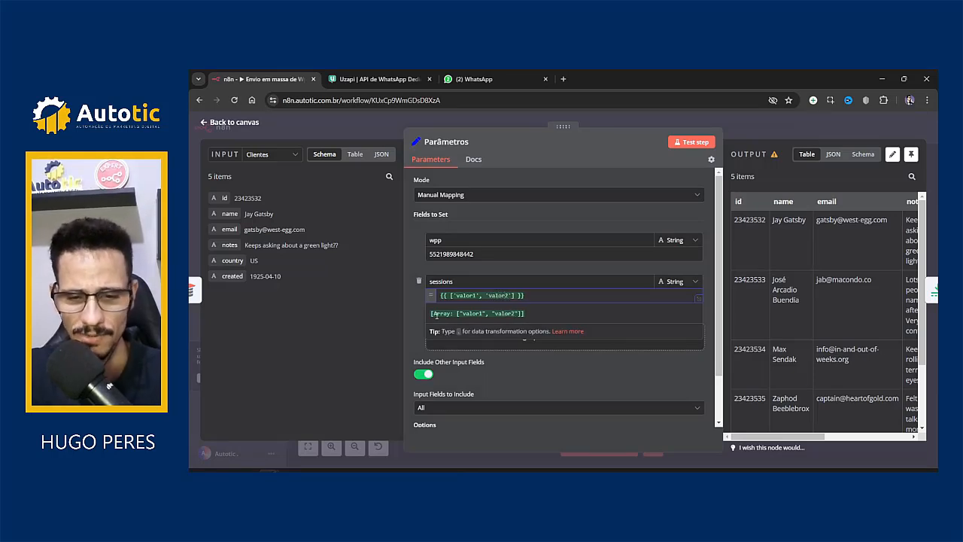
pyautogui.write(", 'valor")
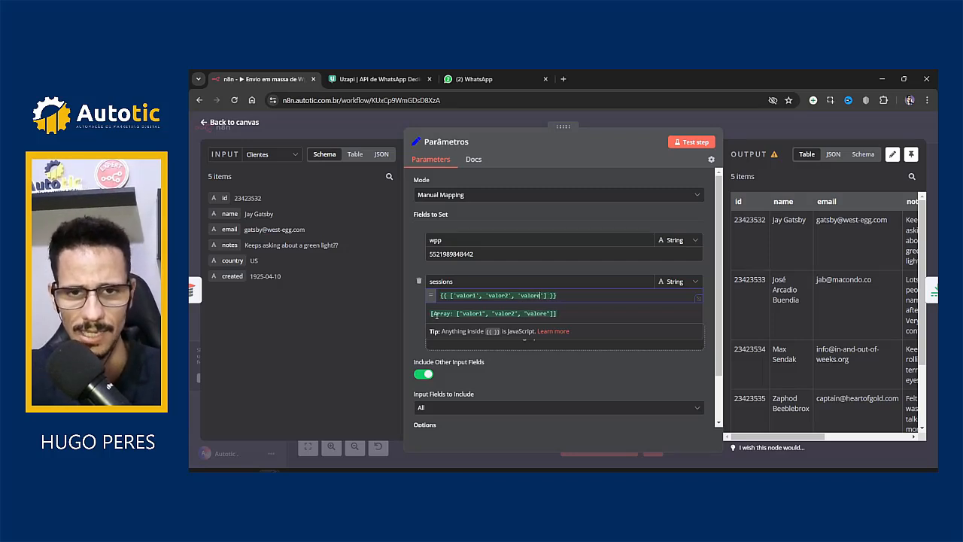
pyautogui.write('3')
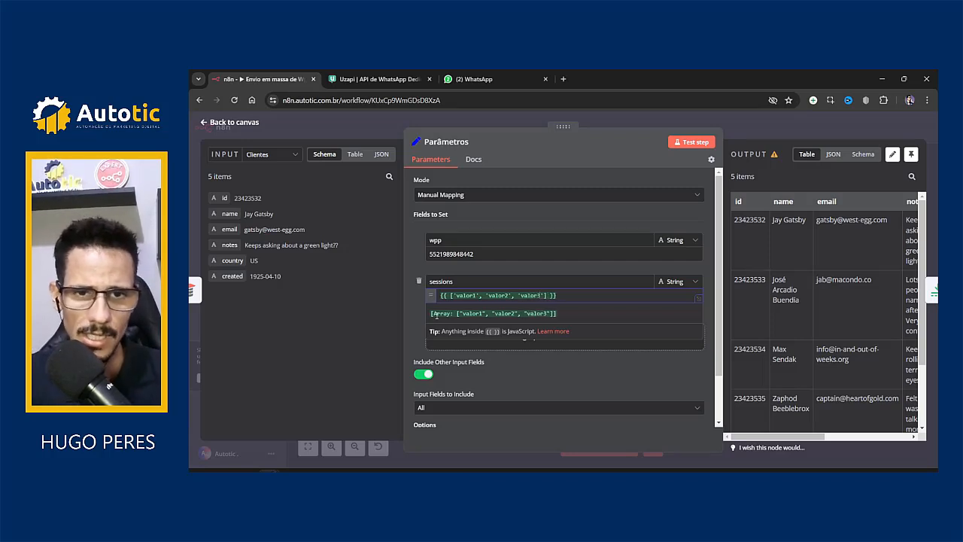
pyautogui.click(411, 308)
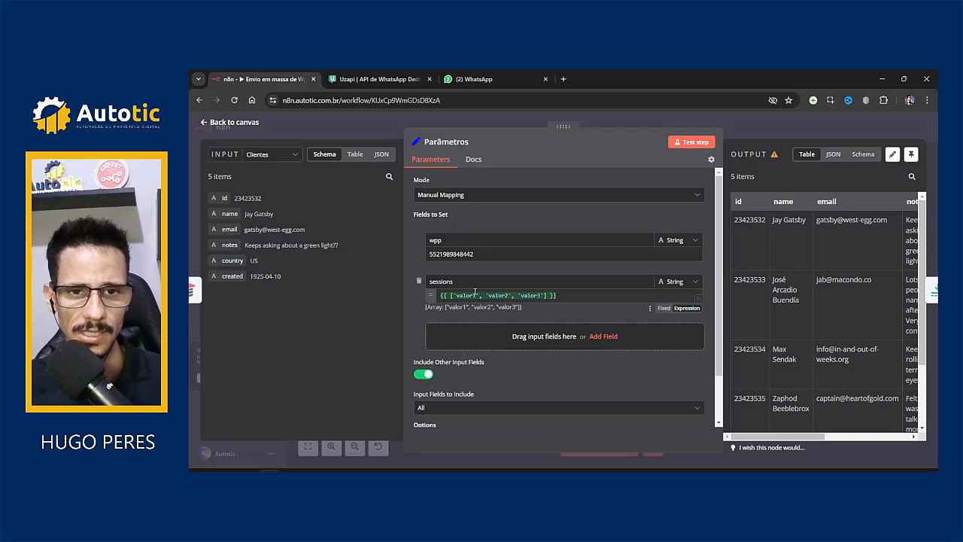
# Step: Add a third field named sessionkeys, then review the sessions array expression
pyautogui.click(602, 336)
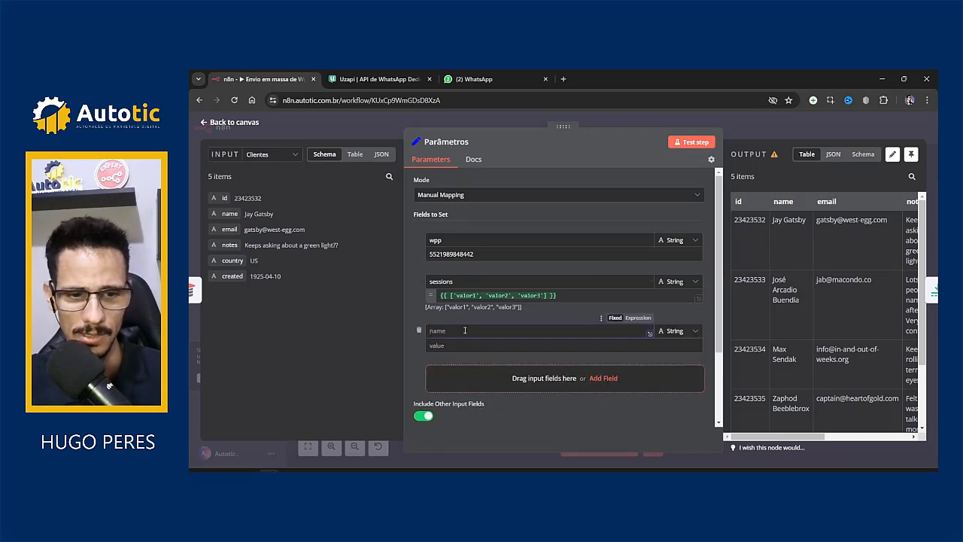
pyautogui.write('session')
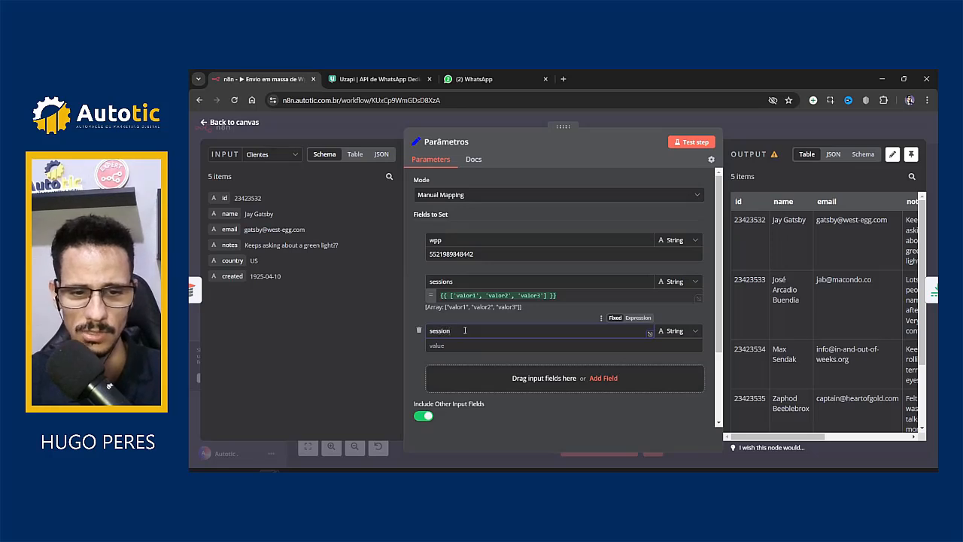
pyautogui.write('keys')
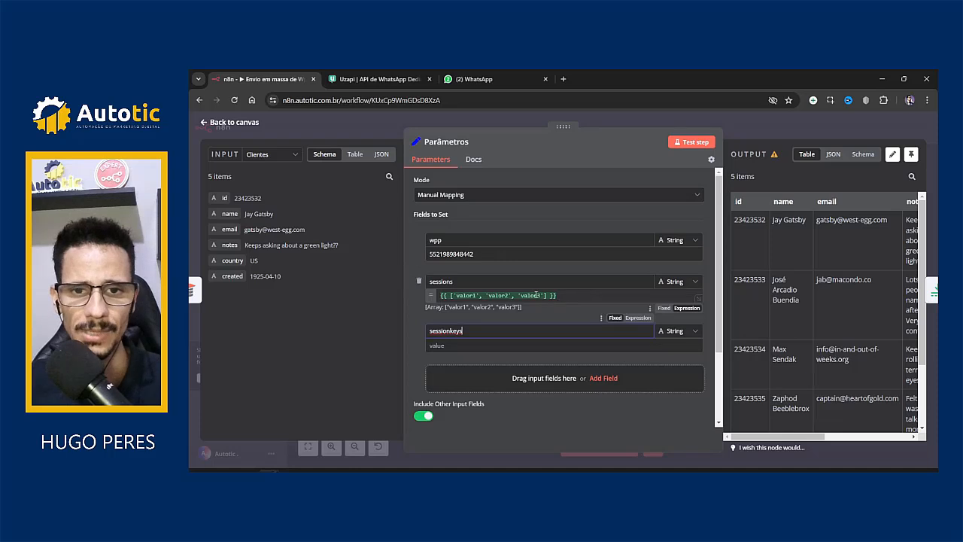
pyautogui.click(537, 295)
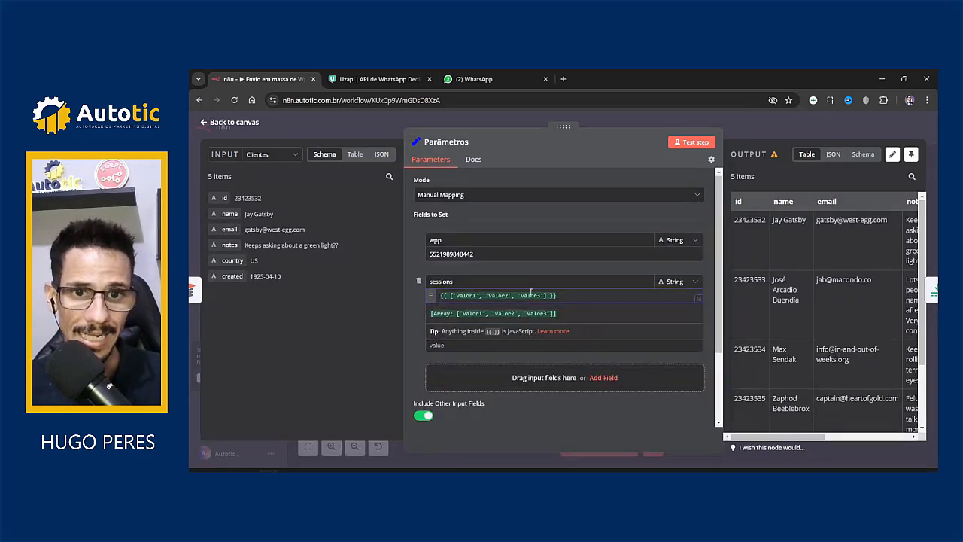
pyautogui.click(409, 304)
pyautogui.click(443, 295)
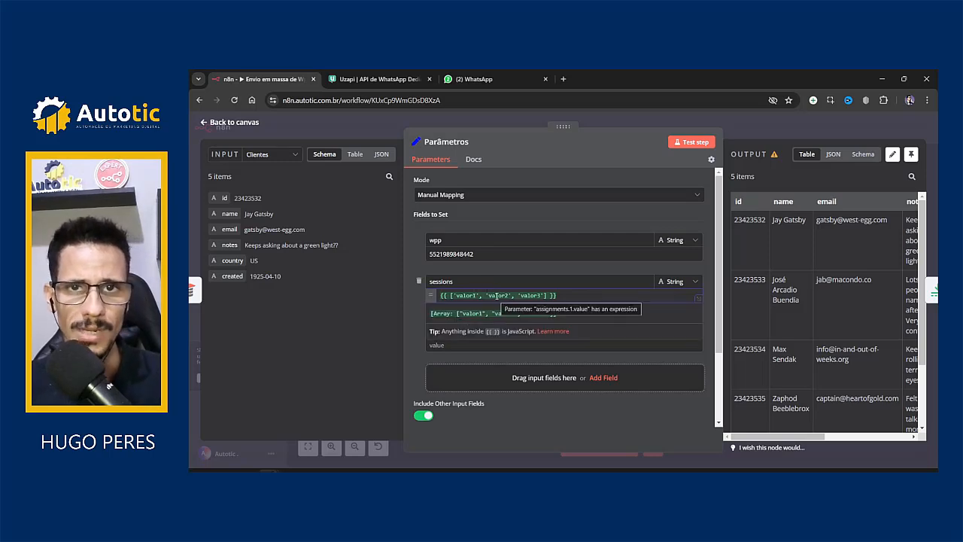
pyautogui.click(410, 326)
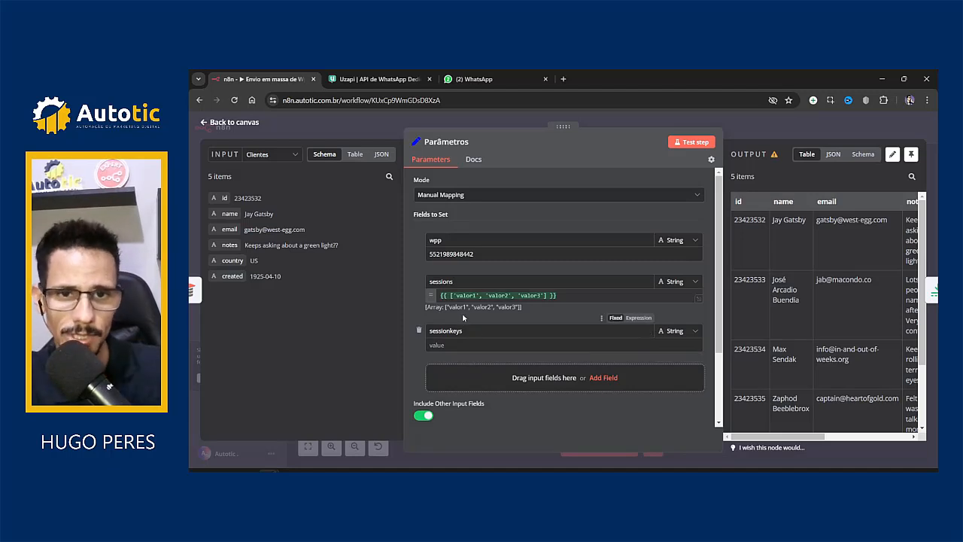
# Step: Replace the valor1–valor3 entries in the sessions array with one name;name pair for the other session
pyautogui.moveTo(455, 295); pyautogui.dragTo(549, 296)
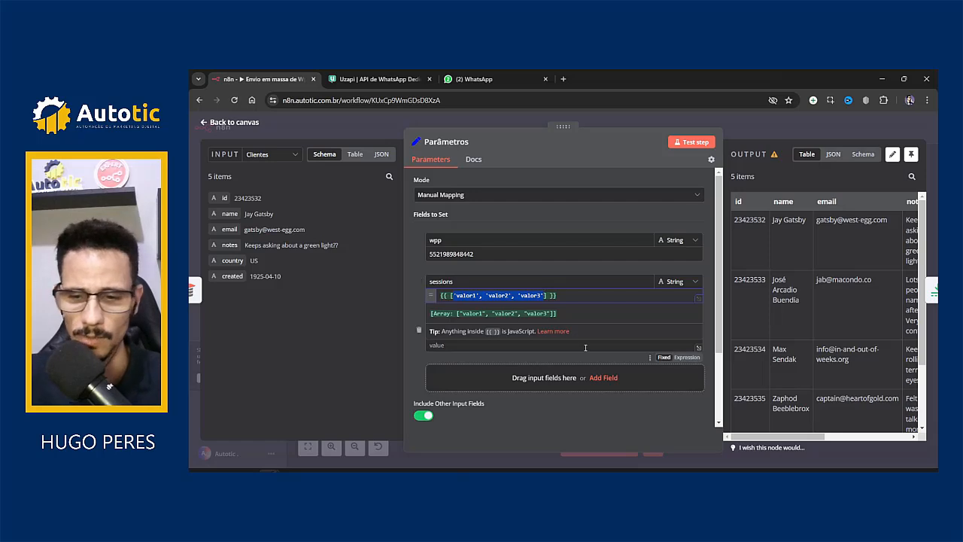
pyautogui.press('BackSpace')
pyautogui.write('"')
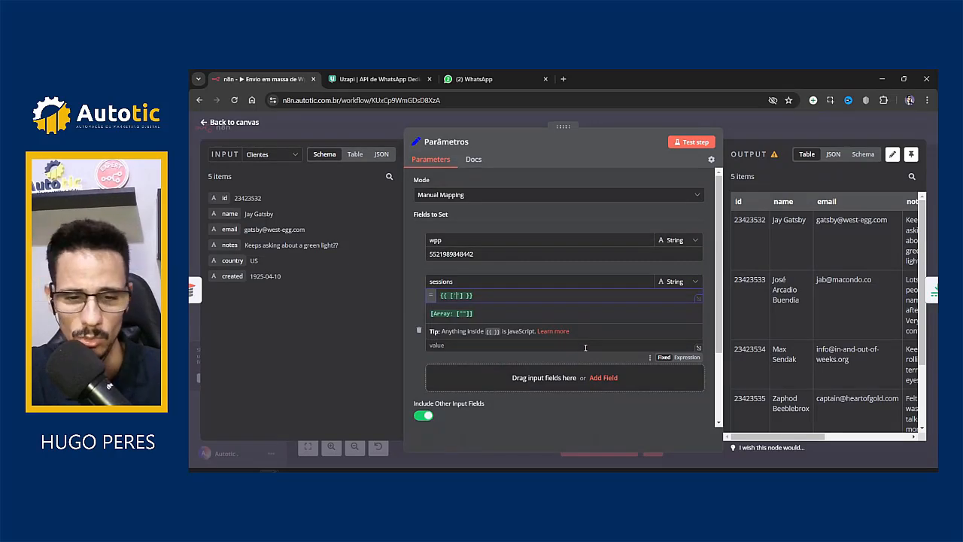
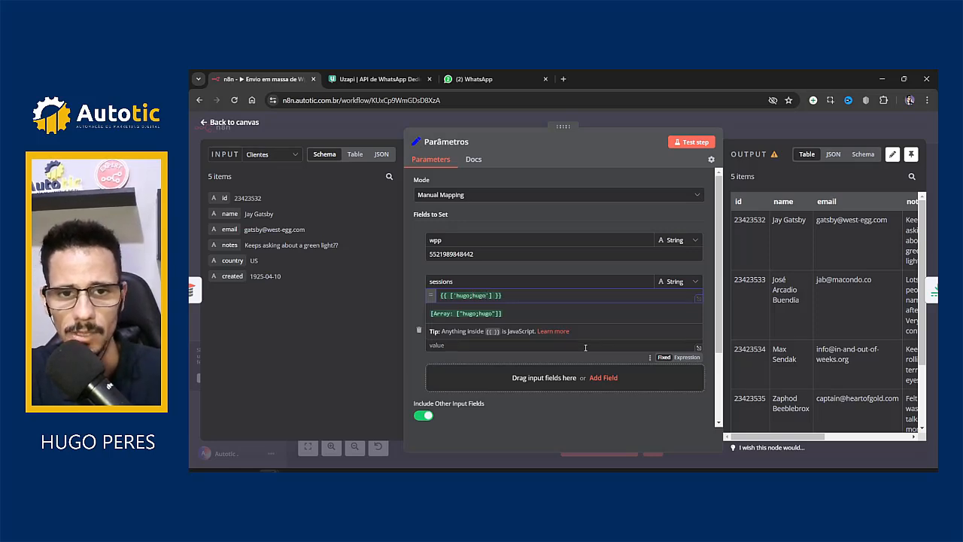
pyautogui.click(363, 78)
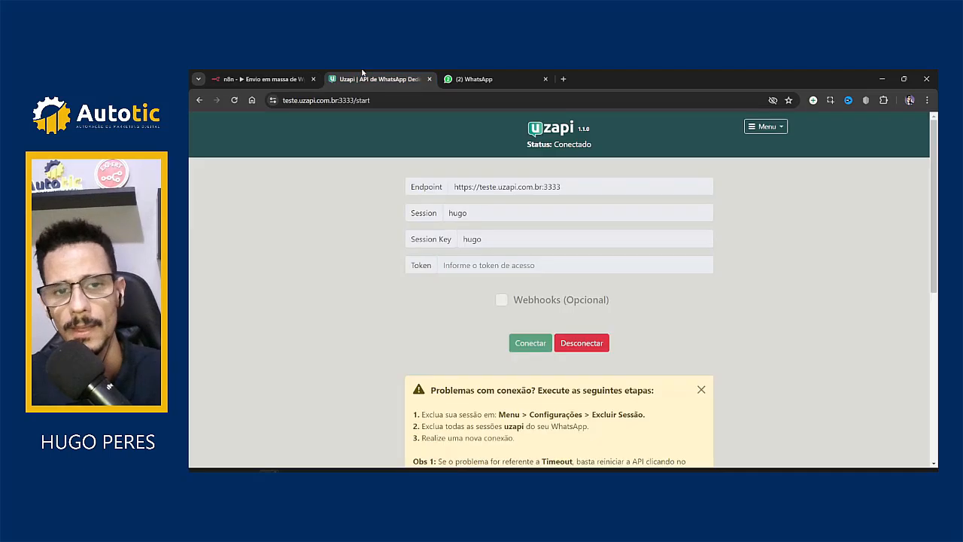
pyautogui.click(463, 471)
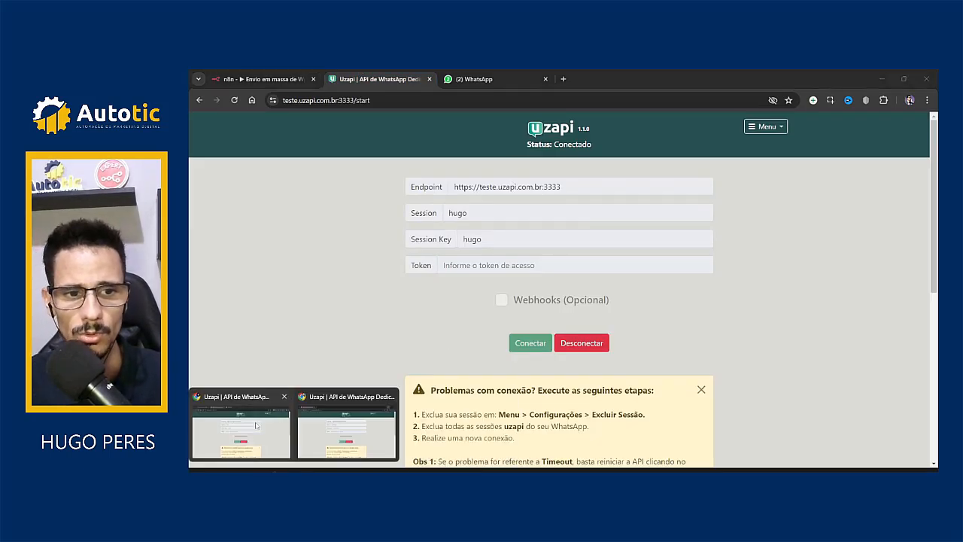
pyautogui.click(263, 431)
pyautogui.click(264, 78)
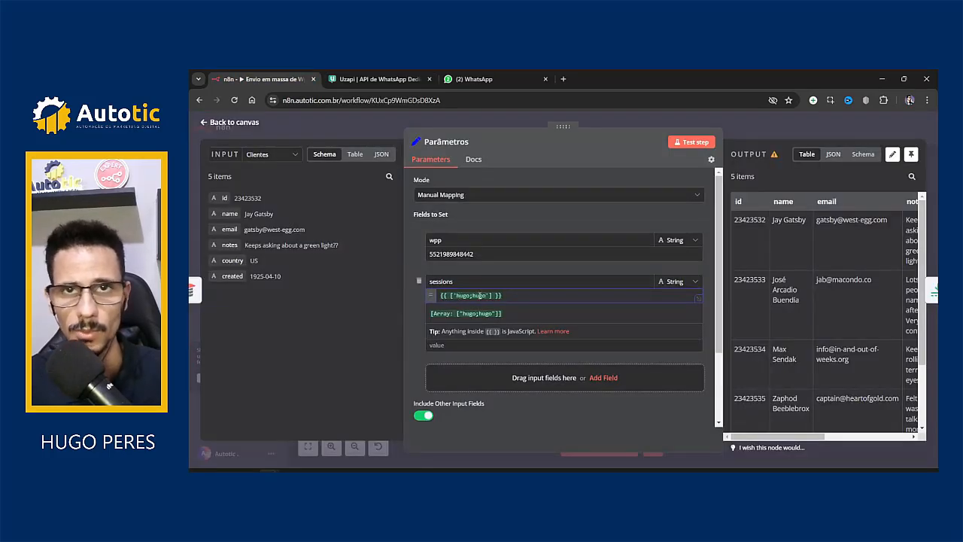
pyautogui.doubleClick(479, 295)
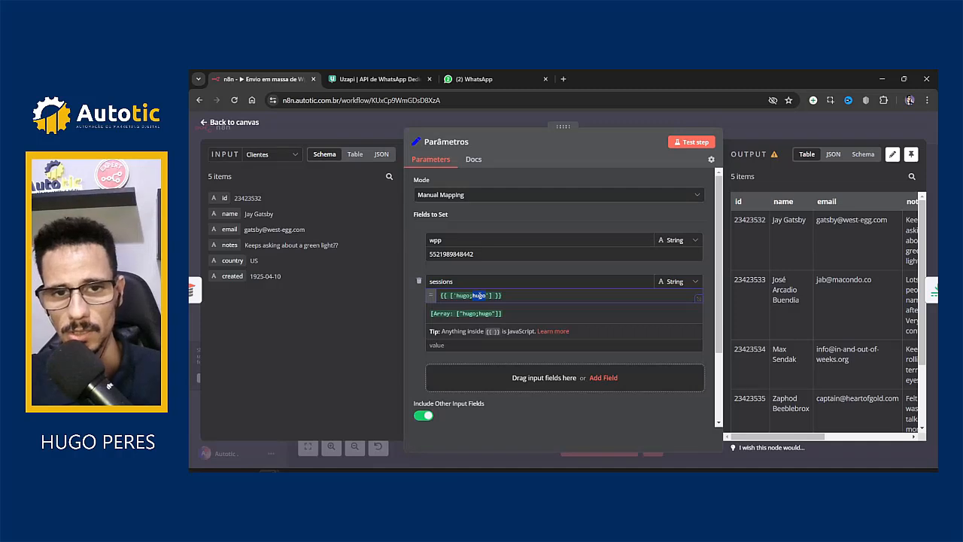
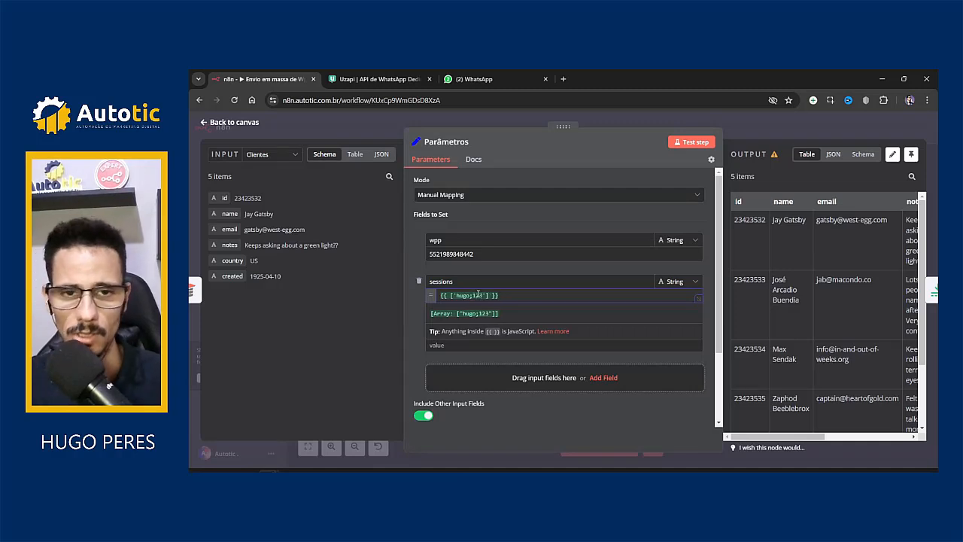
pyautogui.doubleClick(462, 296)
pyautogui.hotkey('ctrl', 'c')
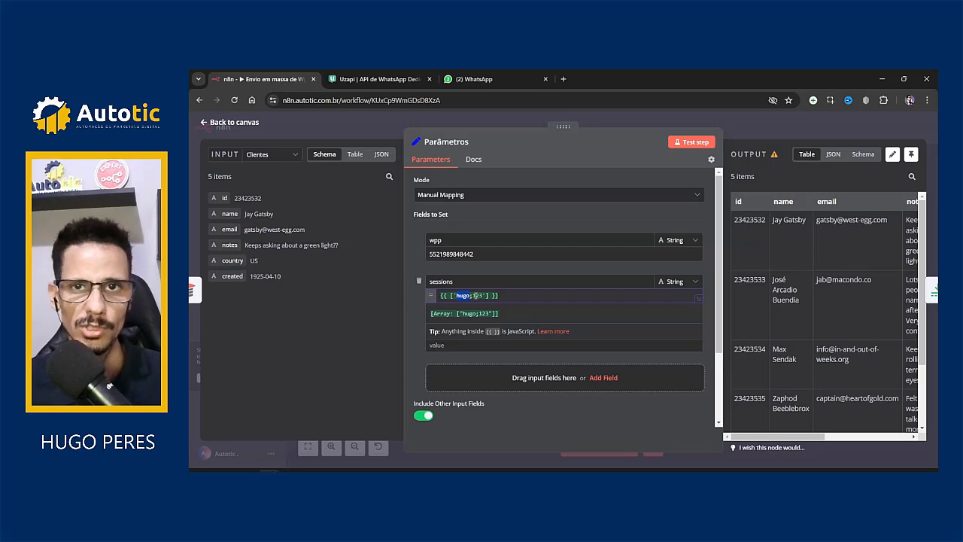
pyautogui.click(465, 295)
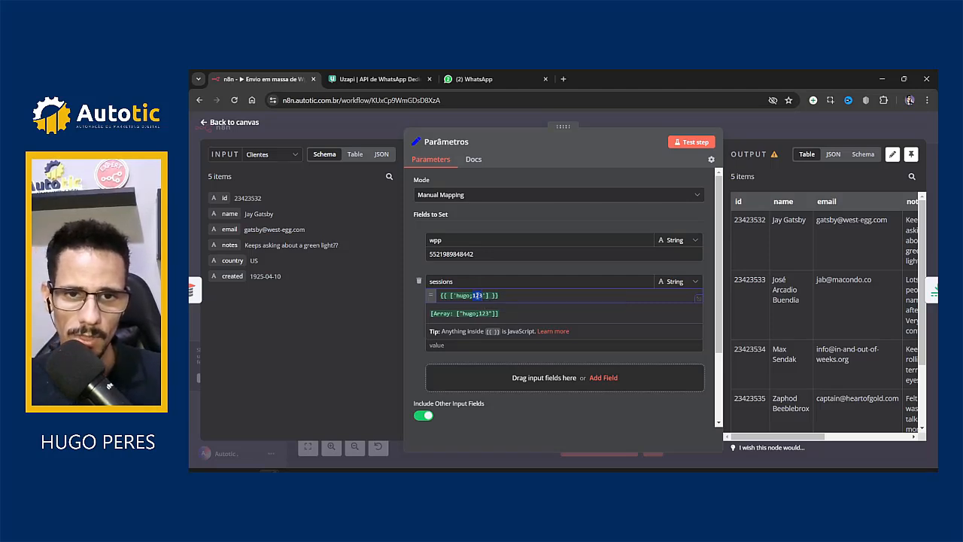
pyautogui.hotkey('ctrl', 'v')
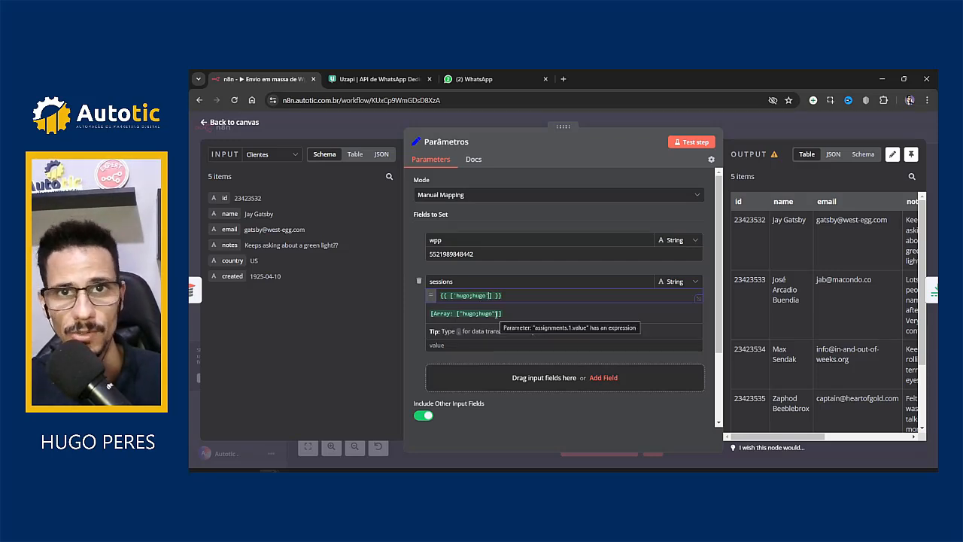
pyautogui.write(", '")
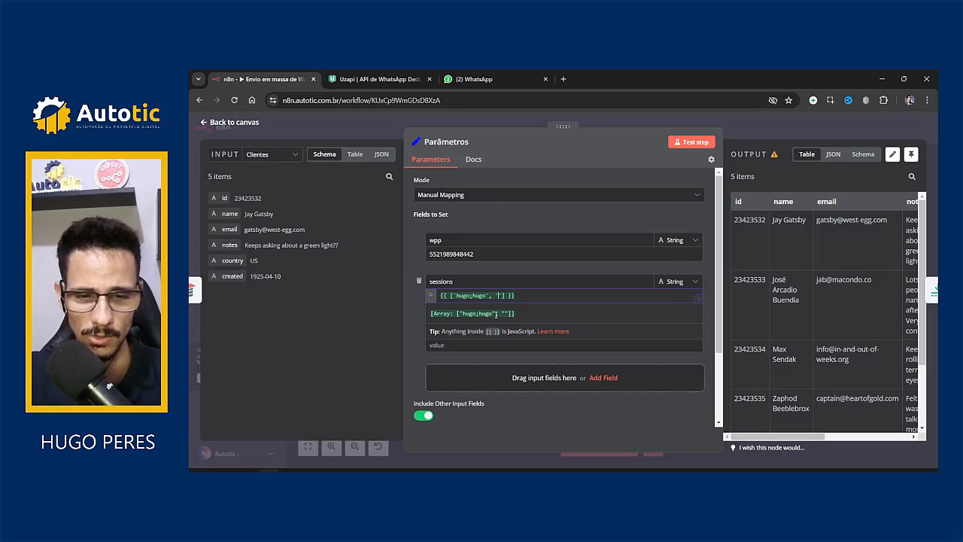
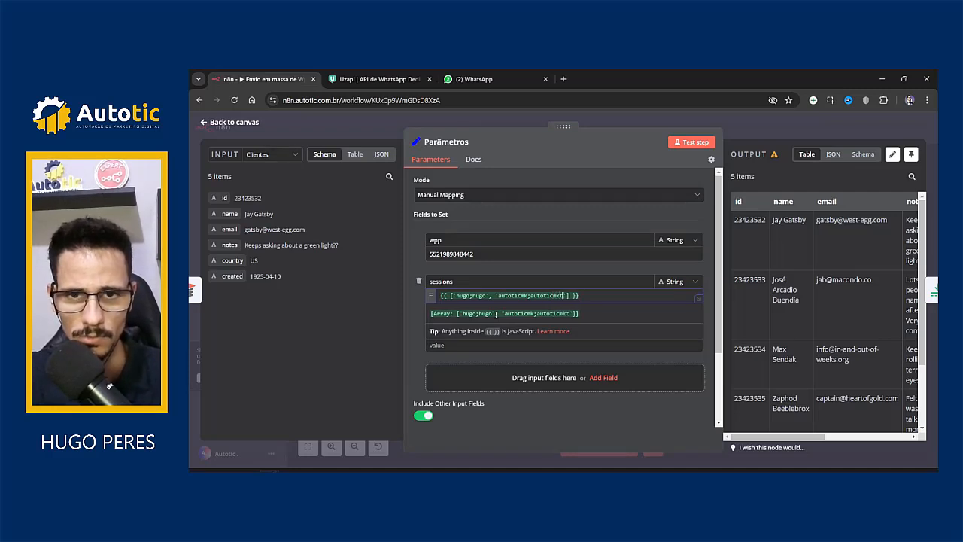
pyautogui.moveTo(263, 456)
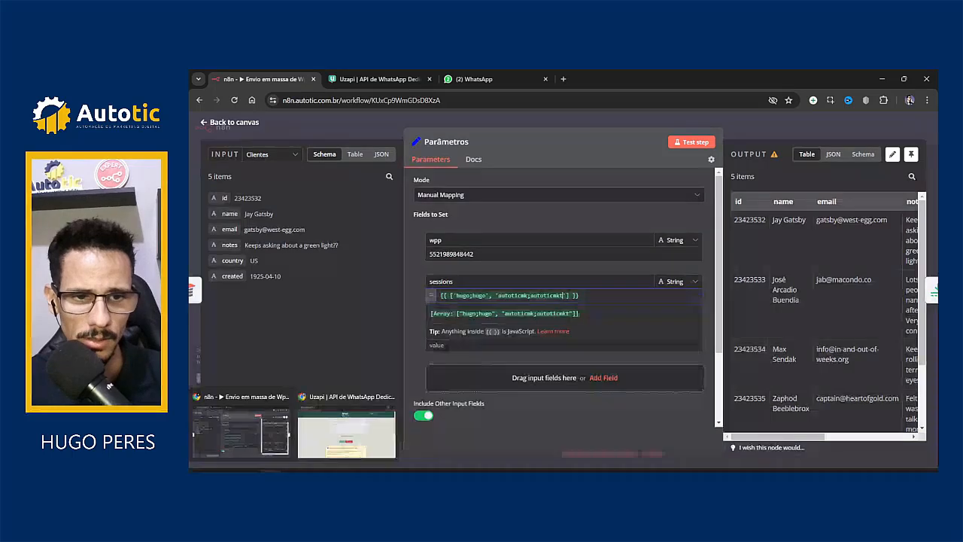
pyautogui.click(346, 435)
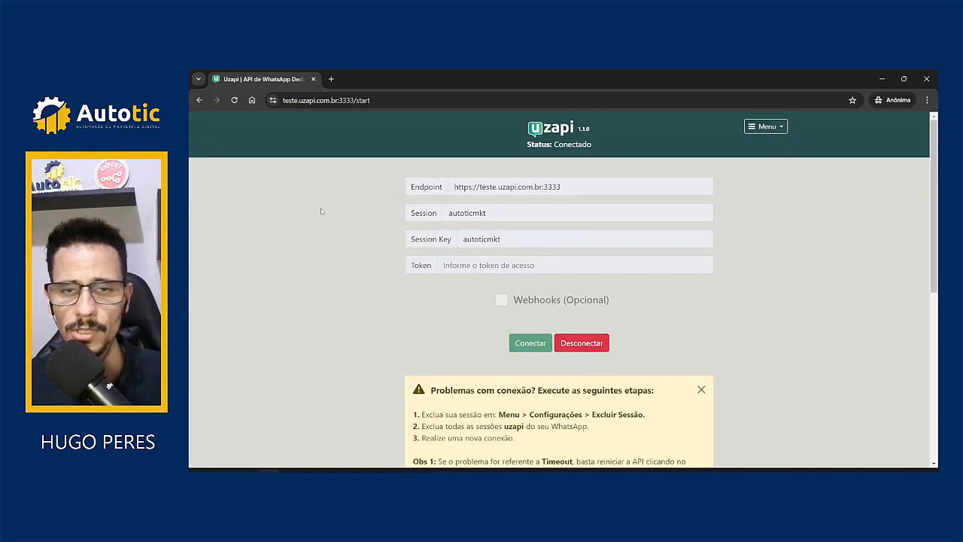
pyautogui.doubleClick(490, 216)
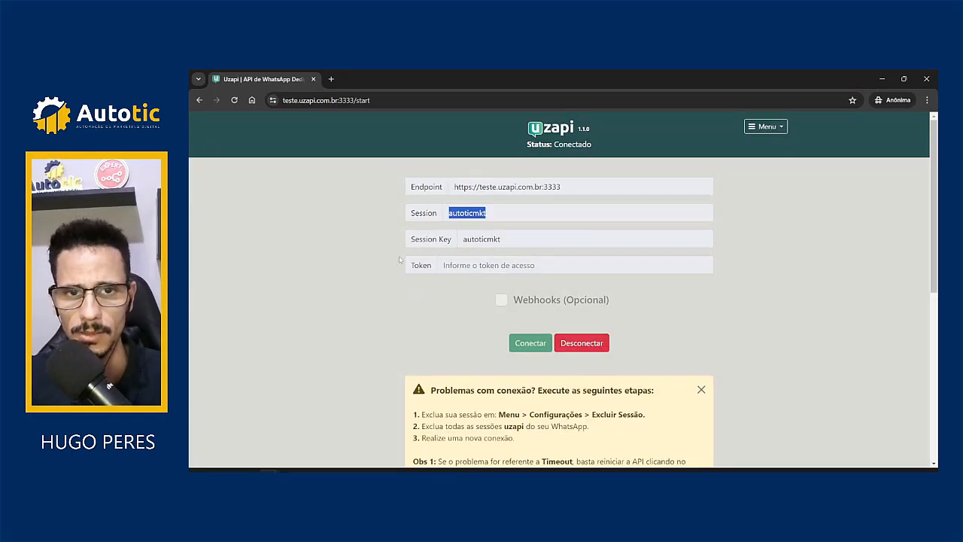
pyautogui.click(348, 252)
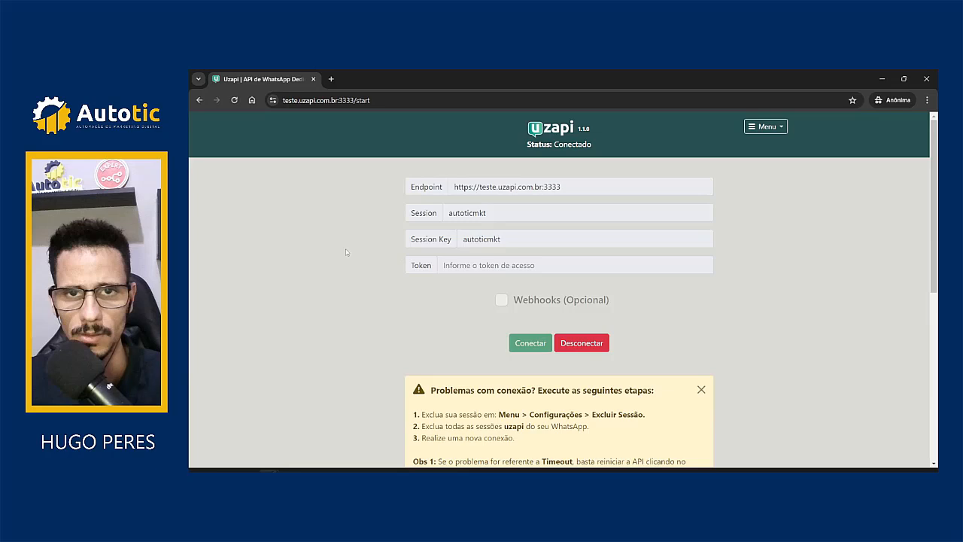
pyautogui.click(882, 79)
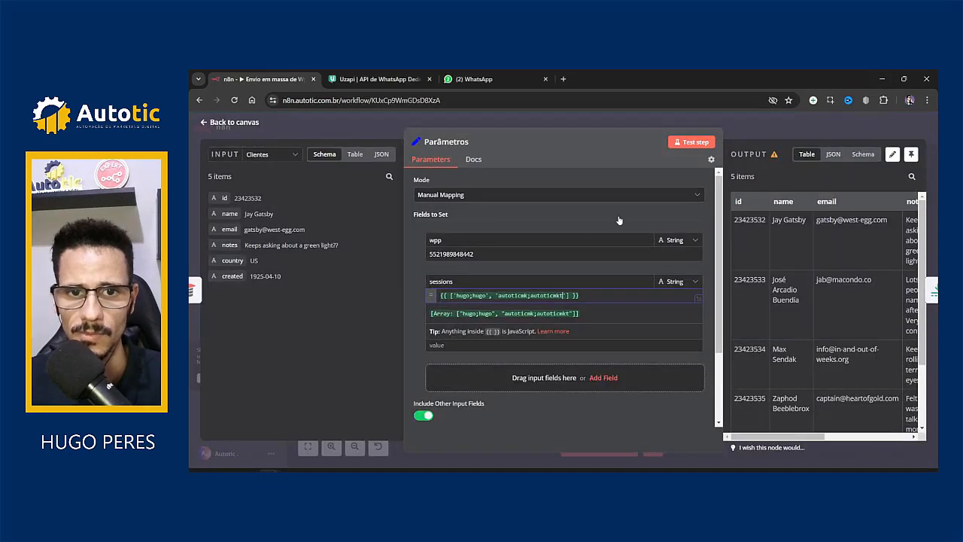
# Step: Close the Parâmetros editor, save the workflow, and deactivate the Envia texto step
pyautogui.click(418, 346)
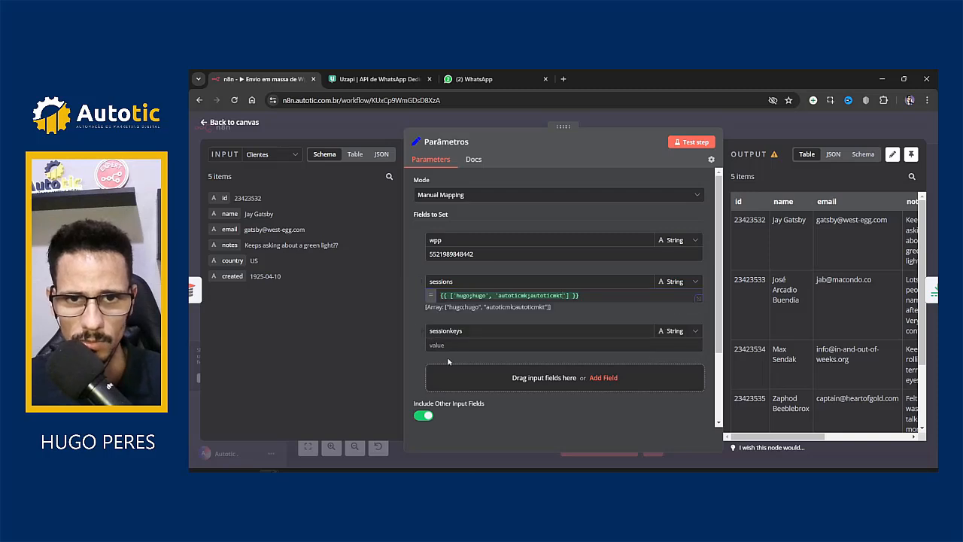
pyautogui.click(370, 126)
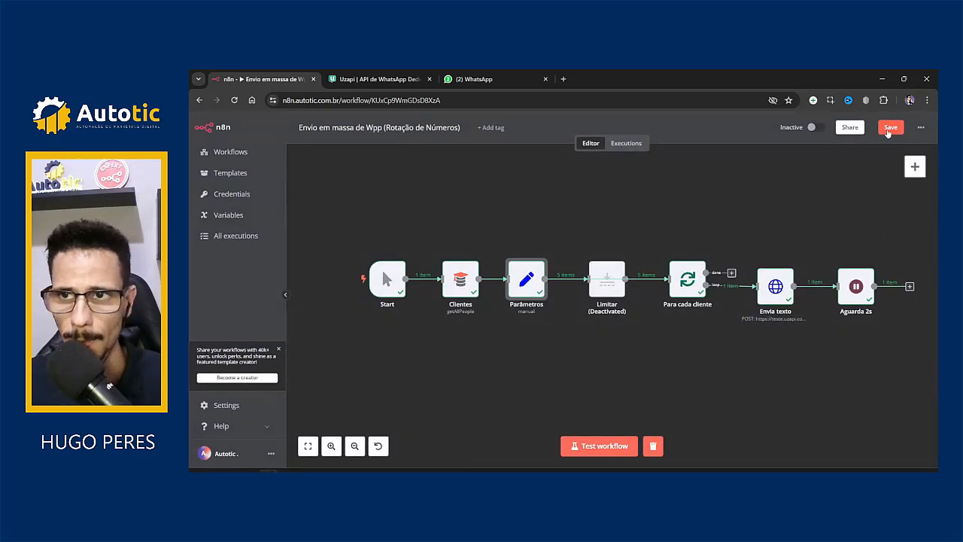
pyautogui.hotkey('ctrl', 's')
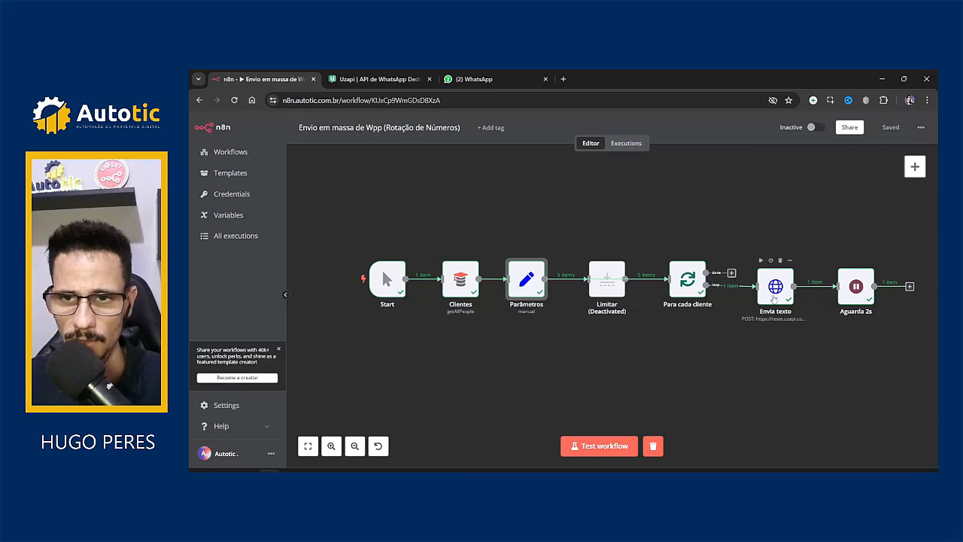
pyautogui.click(774, 299)
pyautogui.press('d')
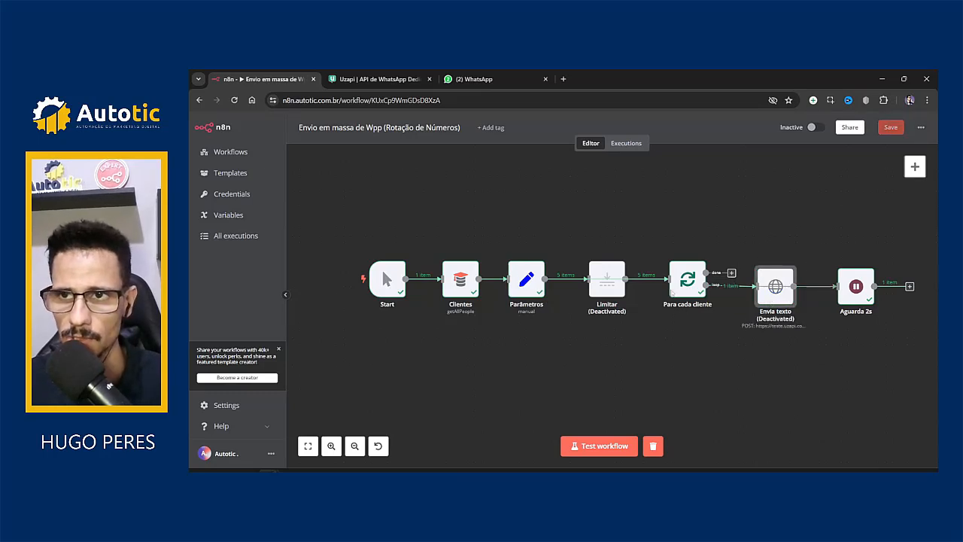
# Step: Test-run the workflow and view Parâmetros' 5 output items with their wpp and sessions values
pyautogui.click(582, 452)
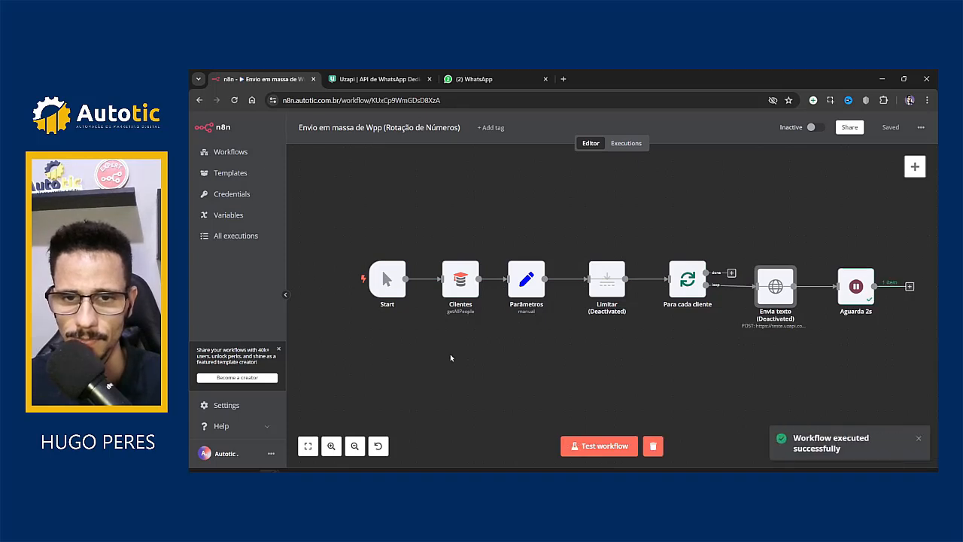
pyautogui.click(591, 444)
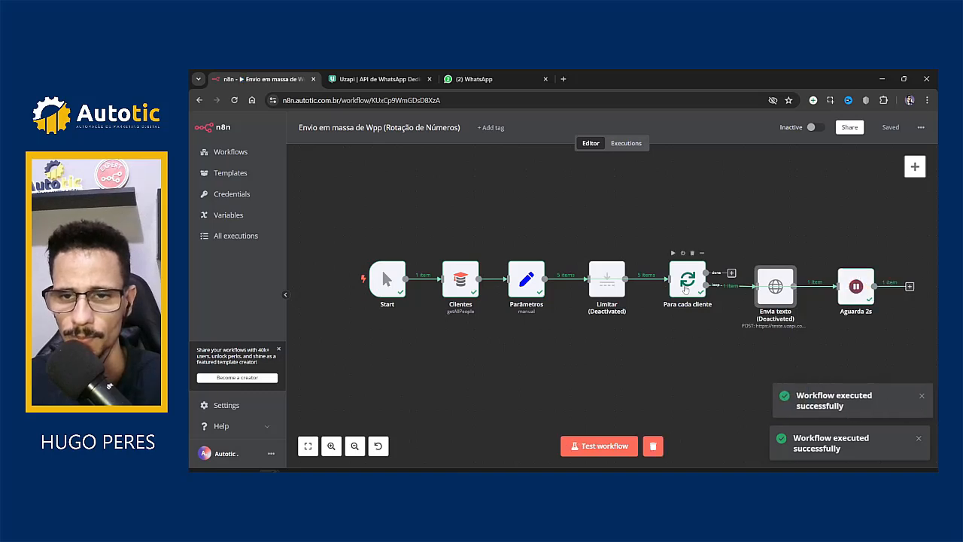
pyautogui.doubleClick(686, 289)
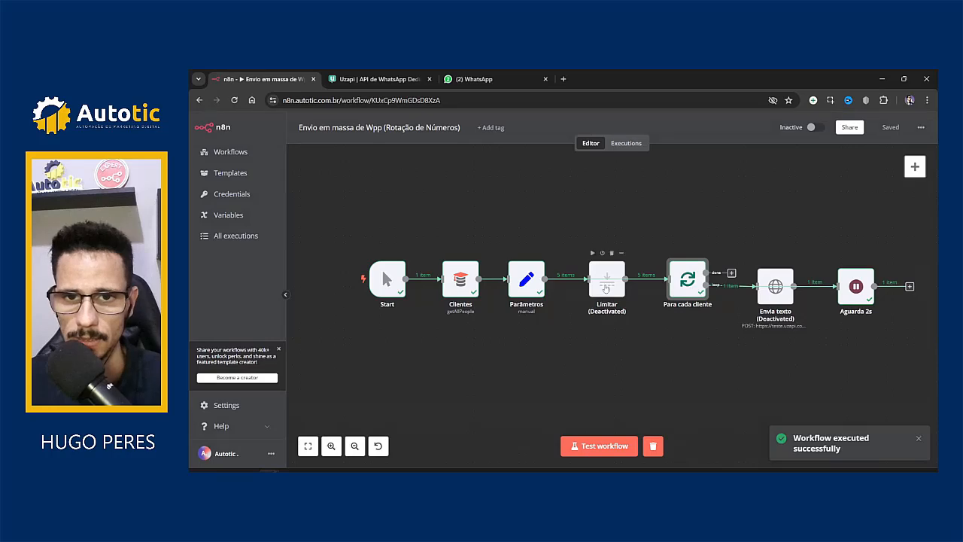
pyautogui.click(528, 285)
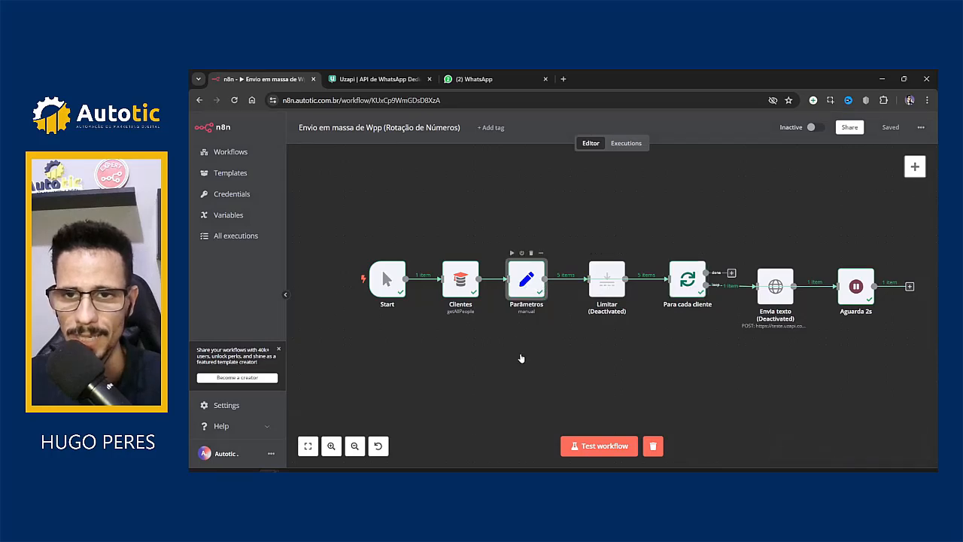
pyautogui.press('Return')
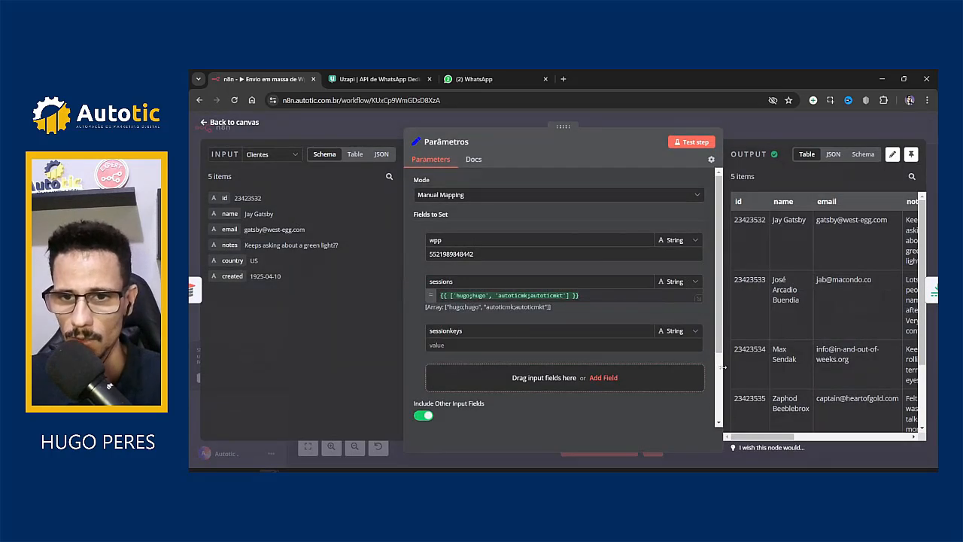
pyautogui.moveTo(724, 367); pyautogui.dragTo(624, 364)
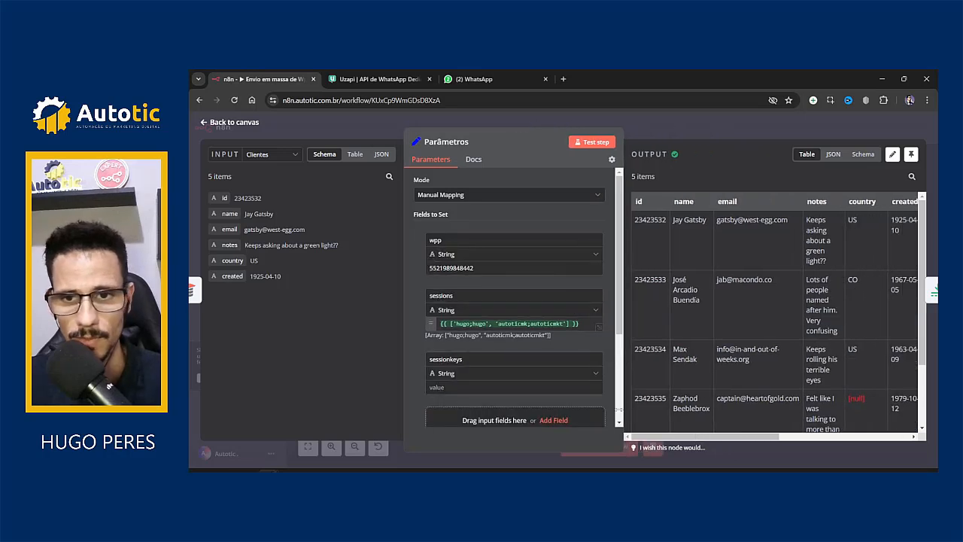
pyautogui.moveTo(656, 437); pyautogui.dragTo(782, 438)
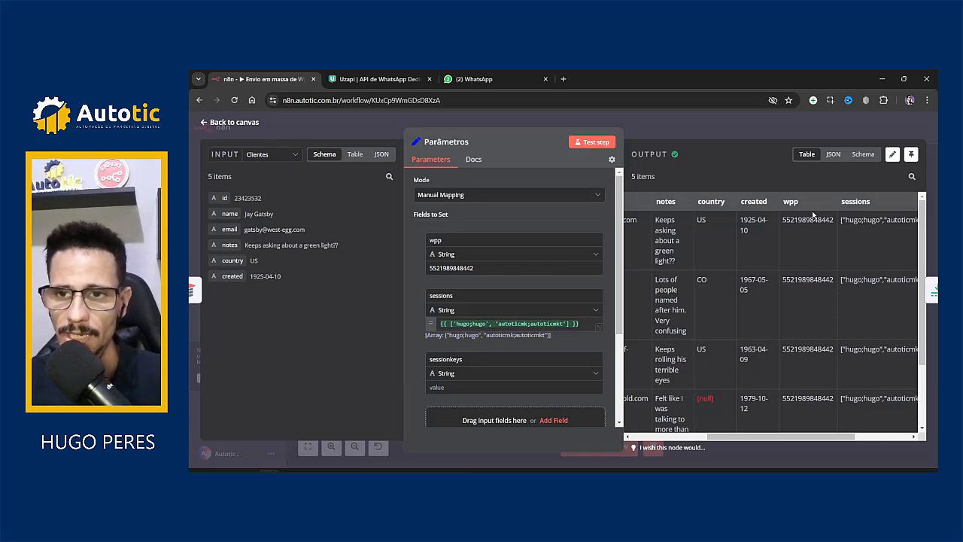
pyautogui.moveTo(798, 222); pyautogui.dragTo(804, 223)
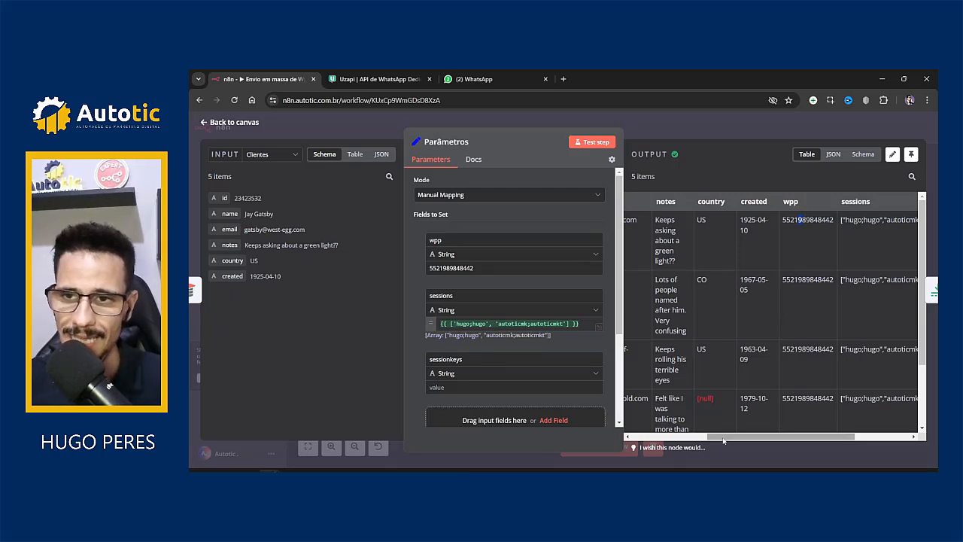
pyautogui.moveTo(724, 440); pyautogui.dragTo(770, 440)
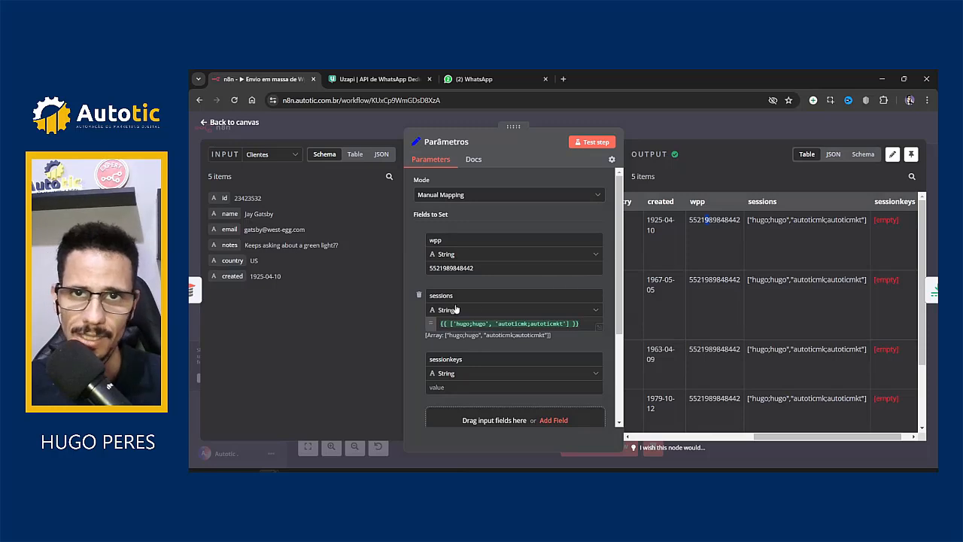
pyautogui.click(537, 313)
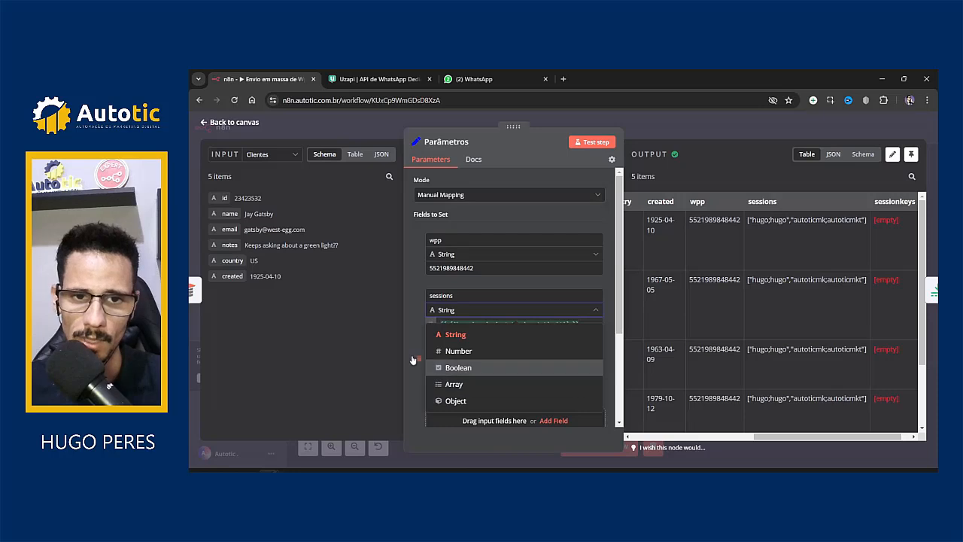
pyautogui.click(408, 354)
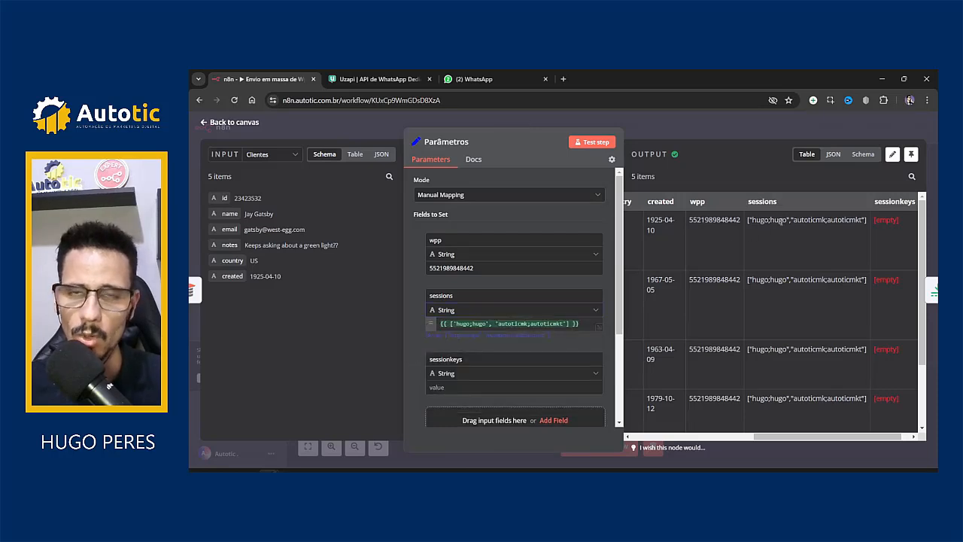
pyautogui.moveTo(751, 202); pyautogui.dragTo(780, 204)
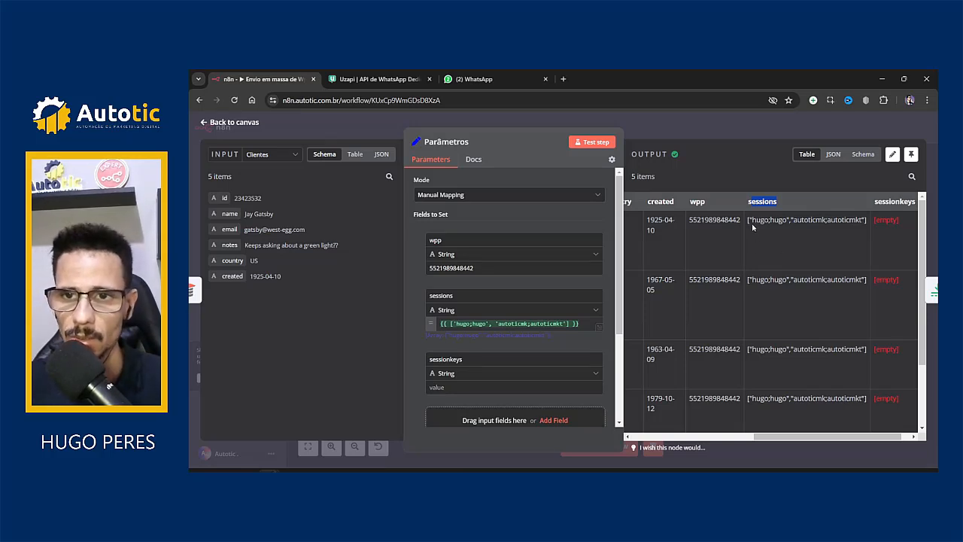
pyautogui.moveTo(750, 220); pyautogui.dragTo(787, 220)
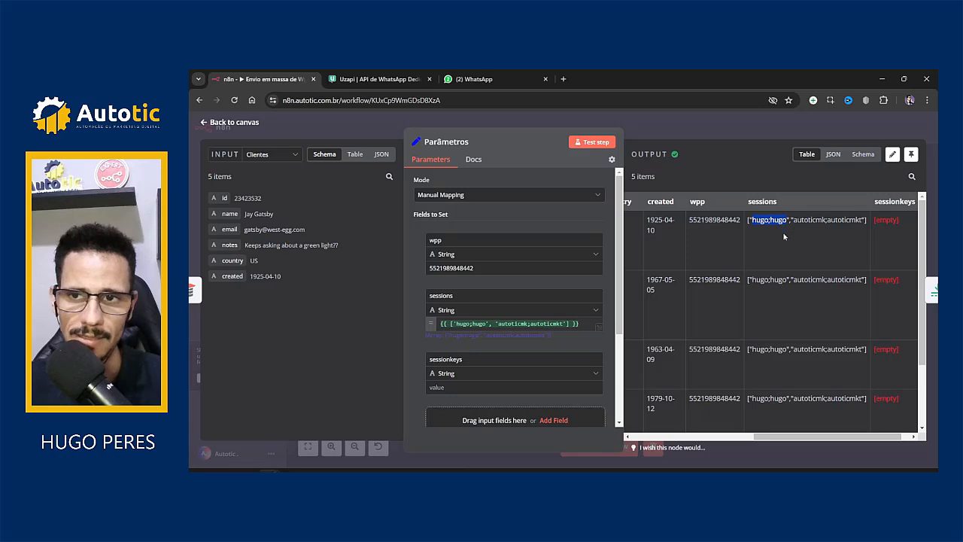
pyautogui.click(760, 221)
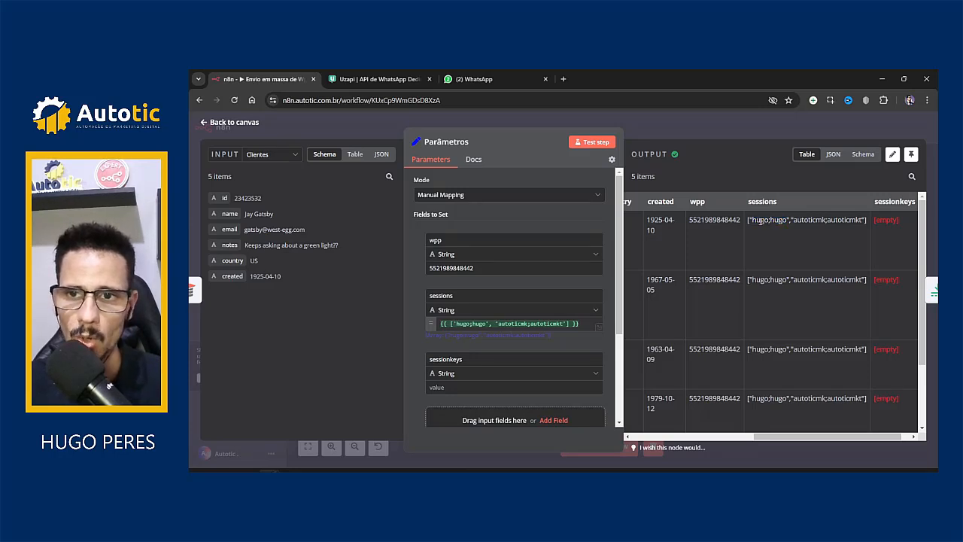
pyautogui.moveTo(751, 220); pyautogui.dragTo(839, 220)
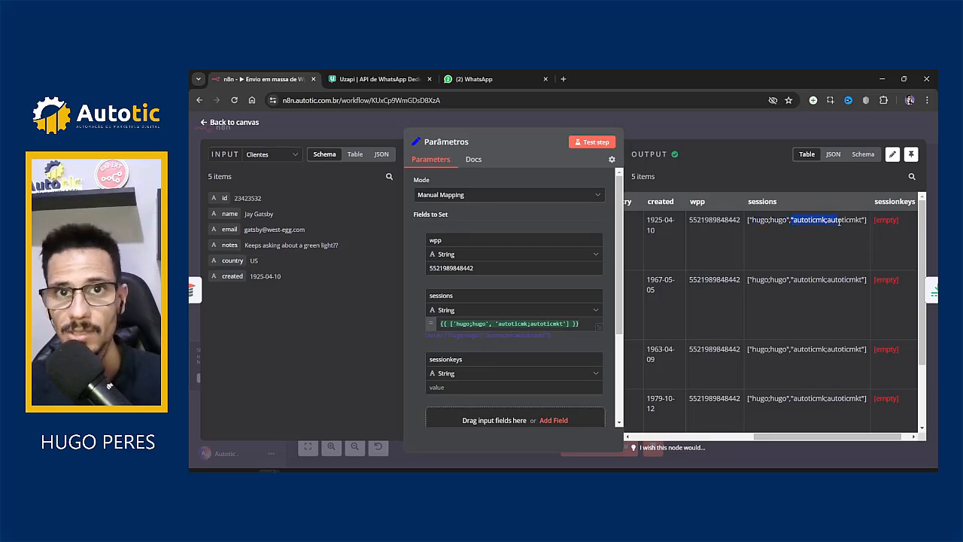
pyautogui.click(804, 222)
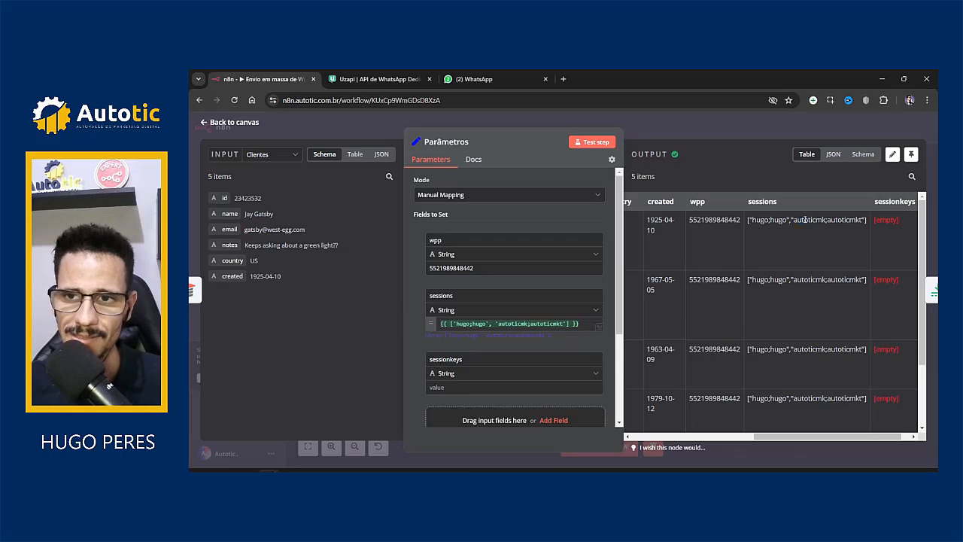
pyautogui.moveTo(796, 219); pyautogui.dragTo(853, 220)
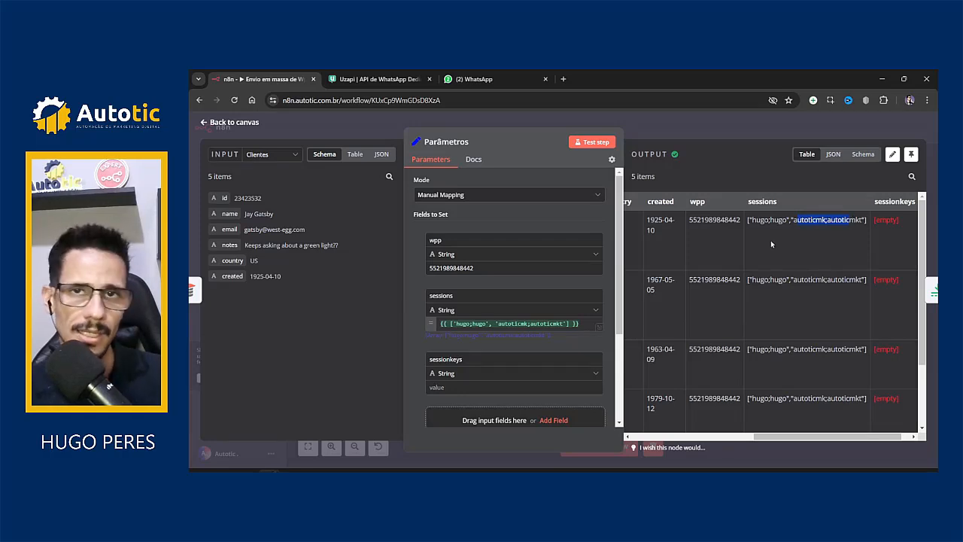
pyautogui.click(789, 246)
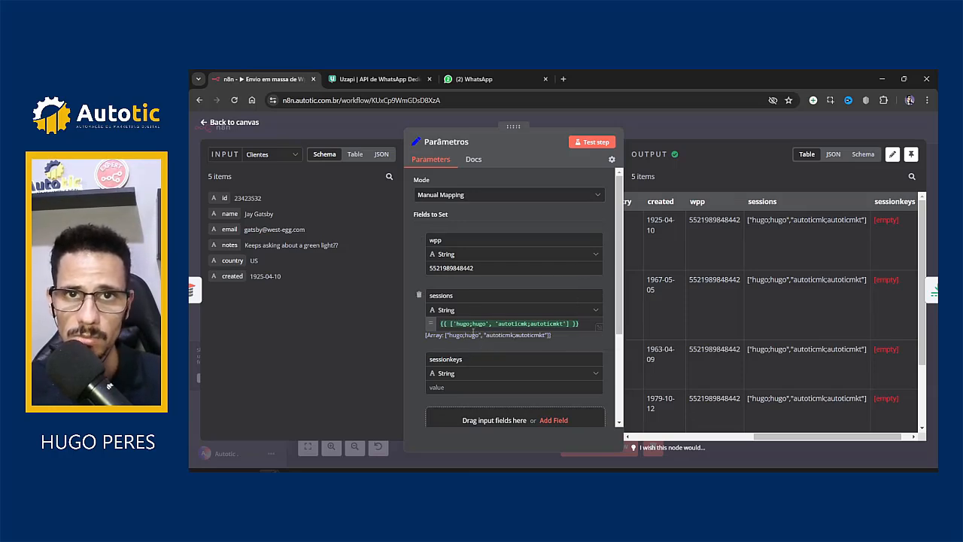
pyautogui.click(462, 324)
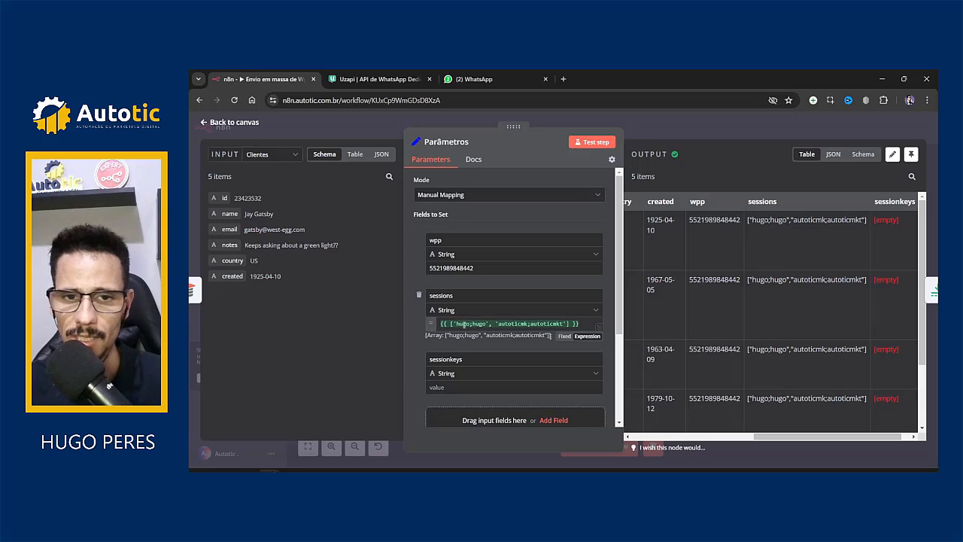
pyautogui.doubleClick(550, 323)
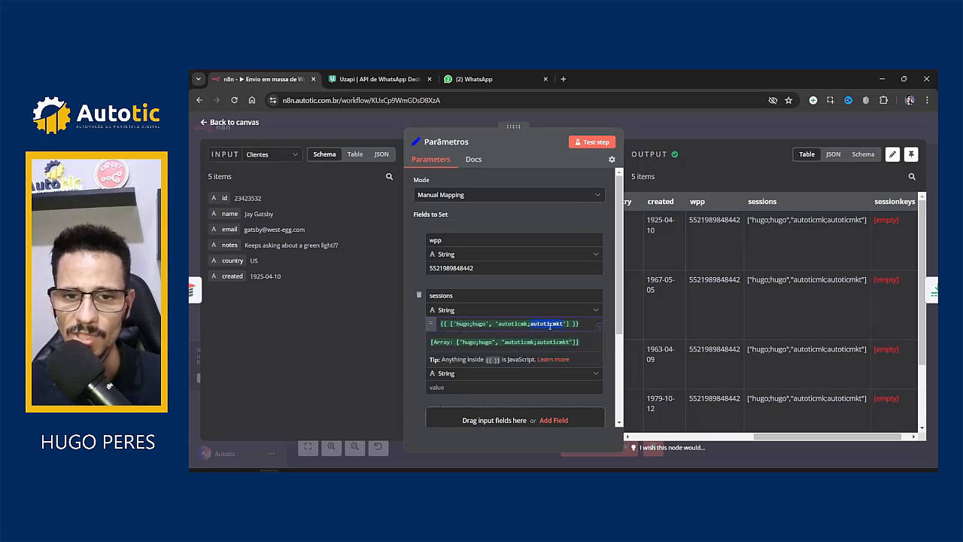
pyautogui.click(512, 310)
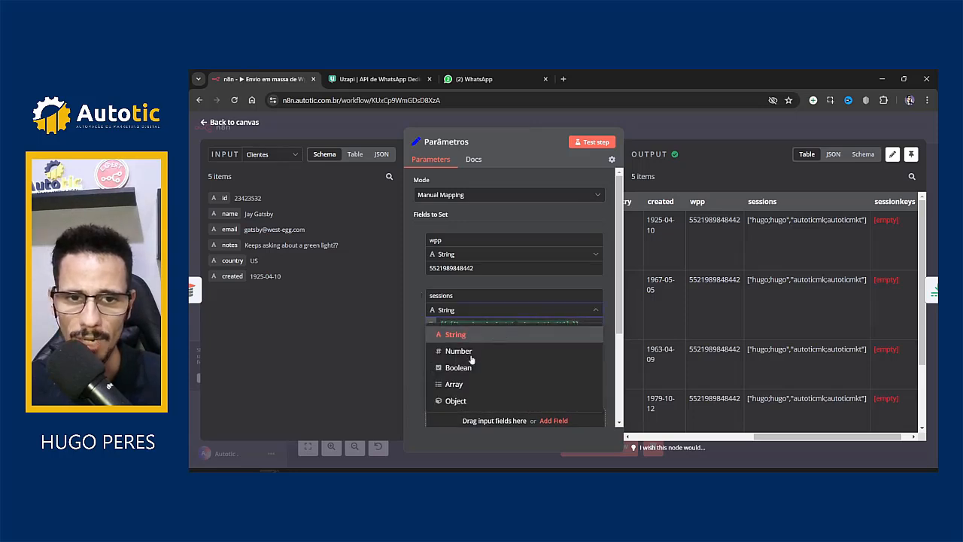
pyautogui.click(412, 365)
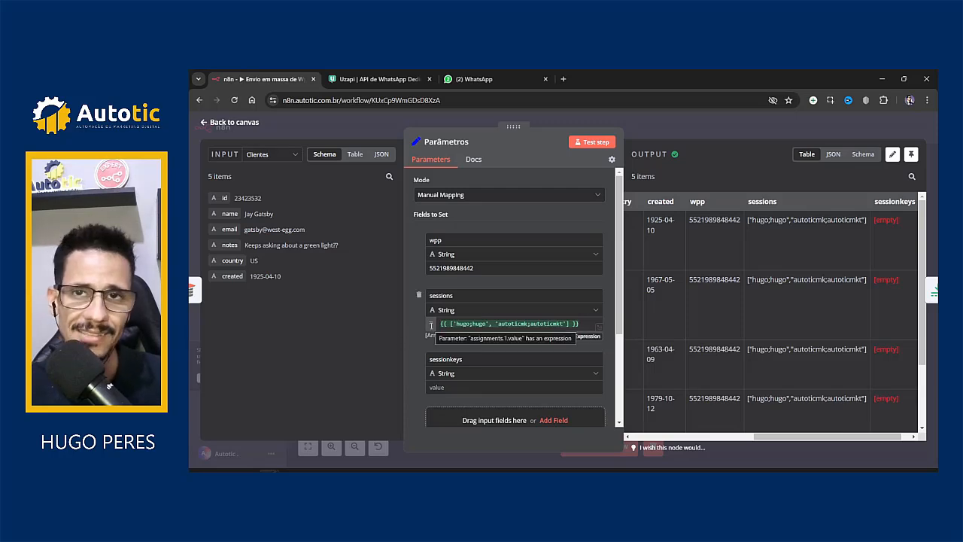
pyautogui.moveTo(751, 219); pyautogui.dragTo(870, 224)
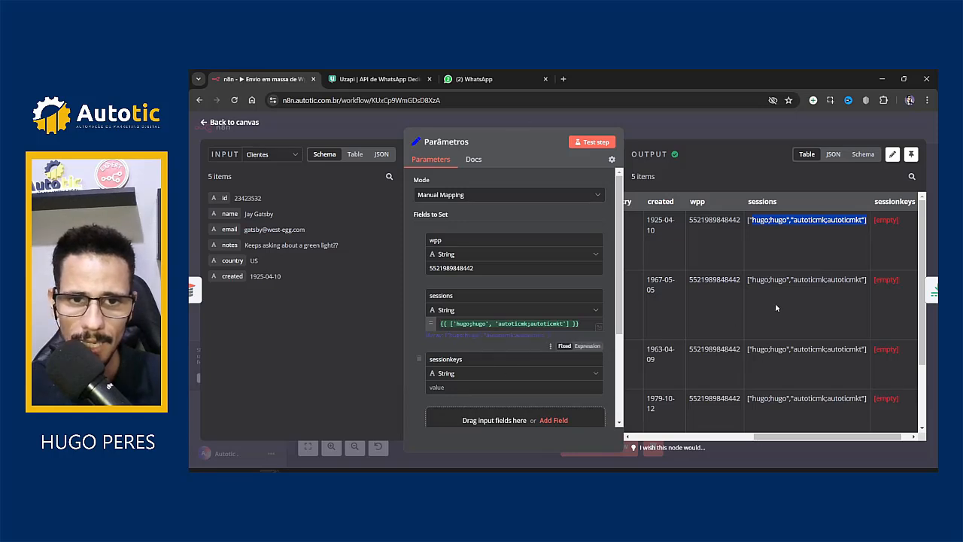
pyautogui.moveTo(794, 436); pyautogui.dragTo(810, 437)
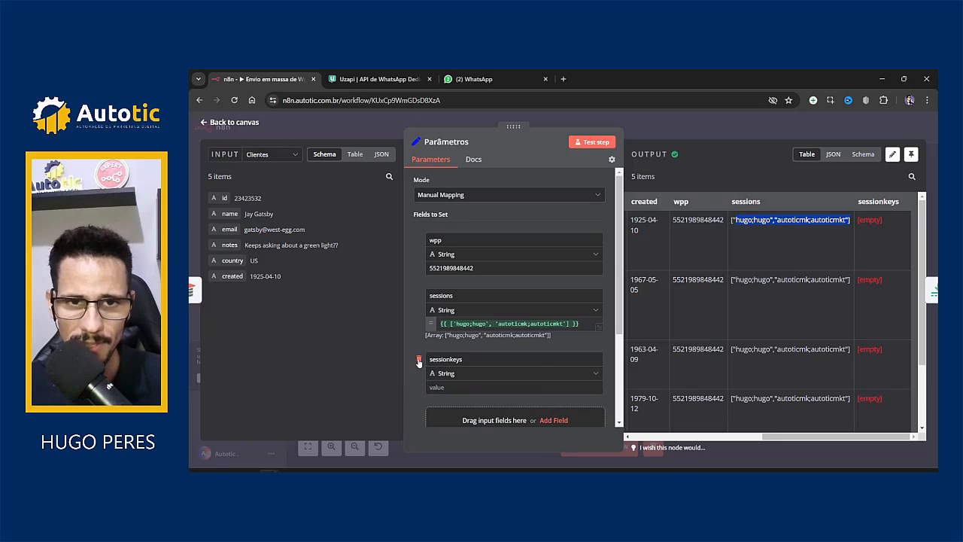
# Step: Delete the sessionkeys field from Parâmetros, save the workflow, and reopen the node
pyautogui.click(419, 360)
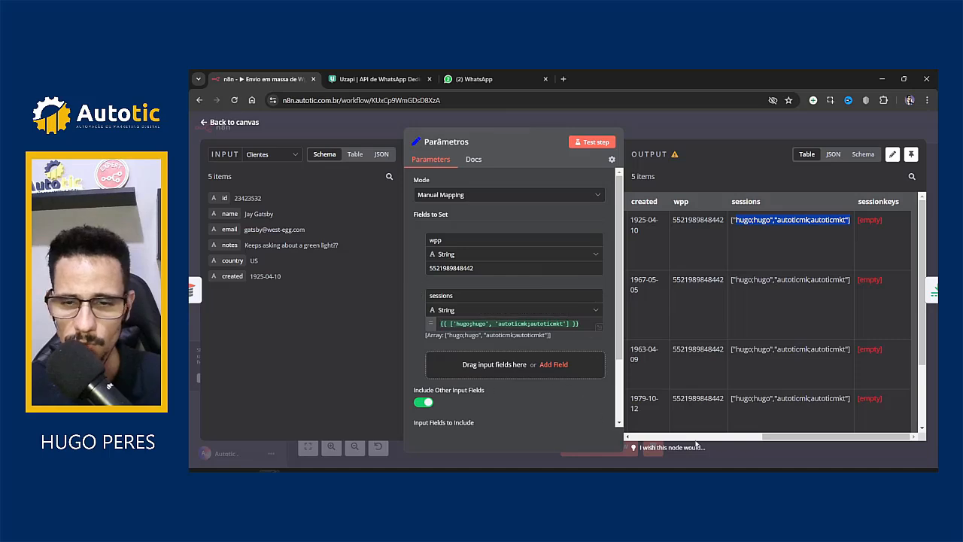
pyautogui.moveTo(774, 437); pyautogui.dragTo(835, 426)
pyautogui.click(722, 126)
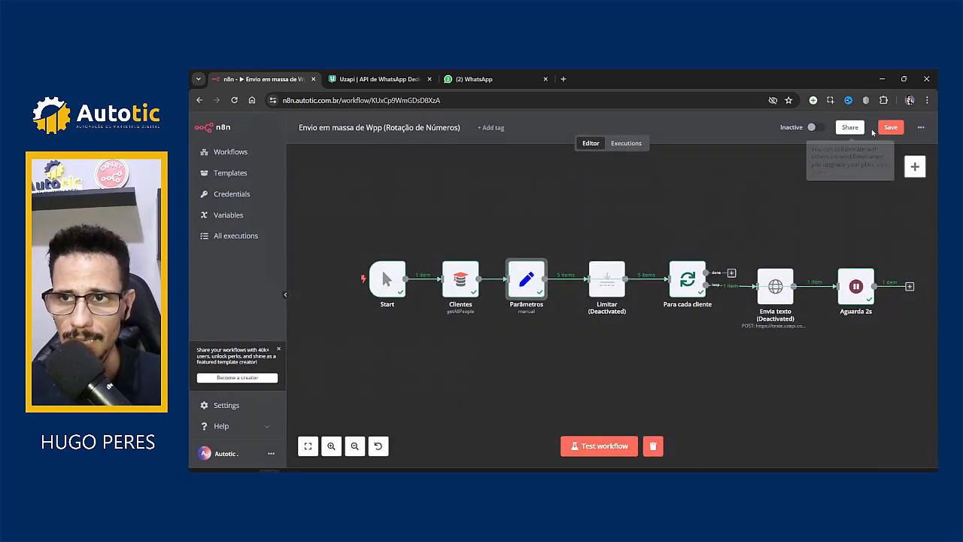
pyautogui.click(880, 133)
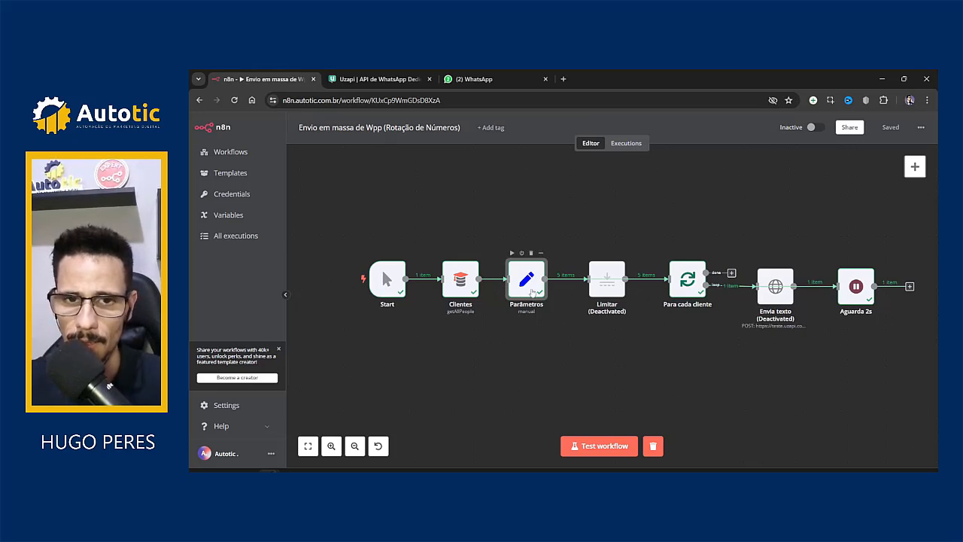
pyautogui.press('Return')
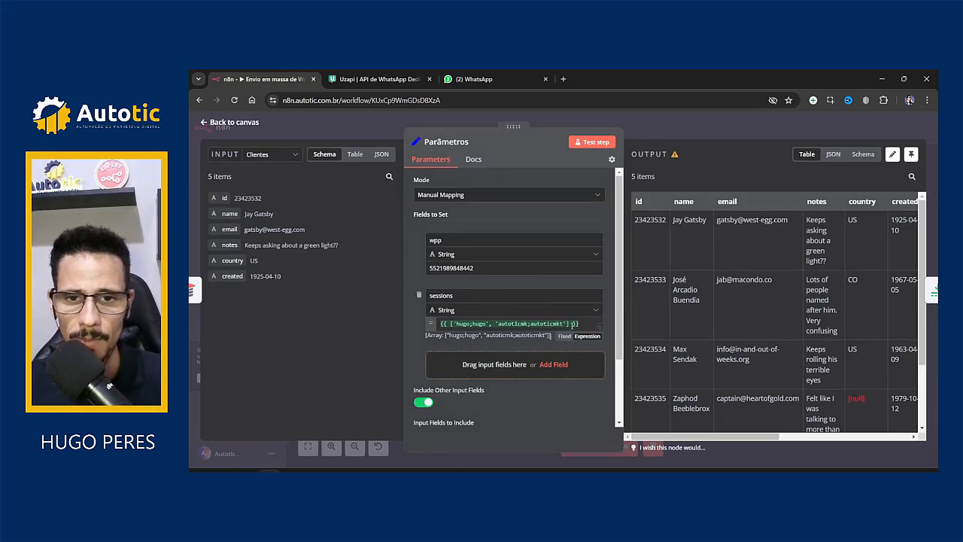
# Step: Index the sessions array with [1] in the sessions expression
pyautogui.click(569, 325)
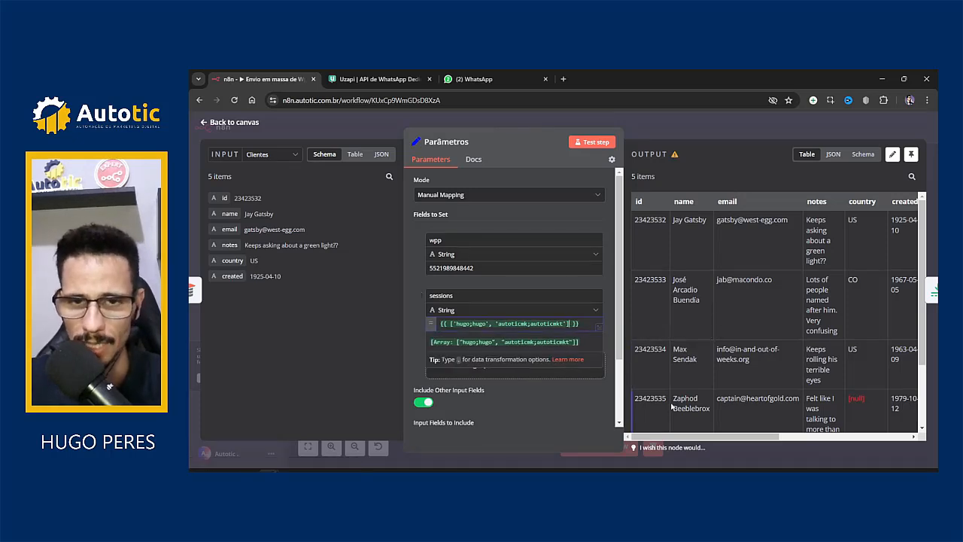
pyautogui.write('[]')
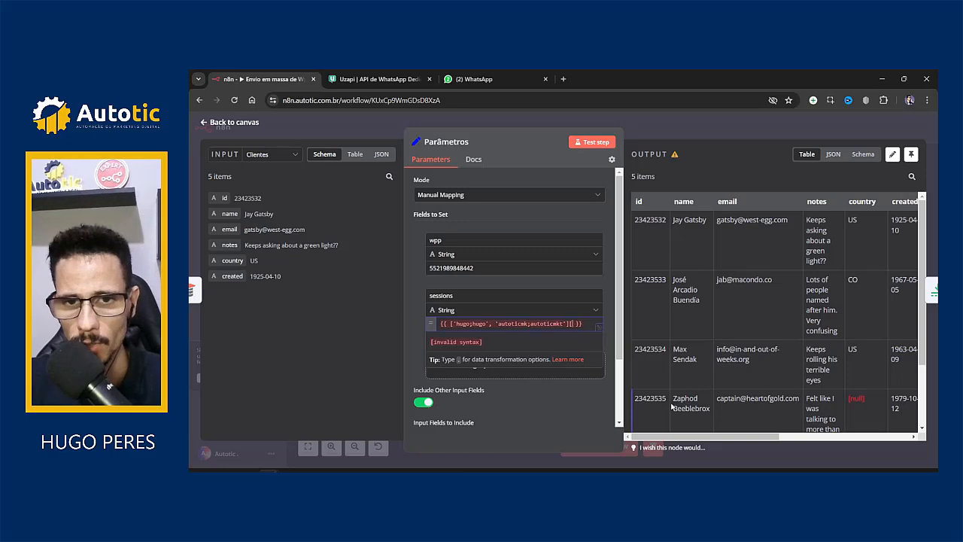
pyautogui.write('0')
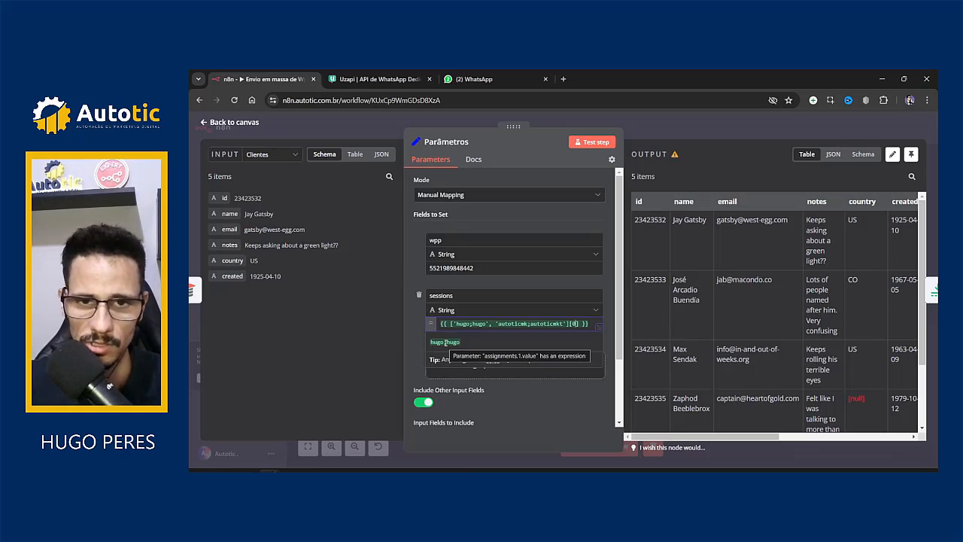
pyautogui.press('BackSpace')
pyautogui.write('1')
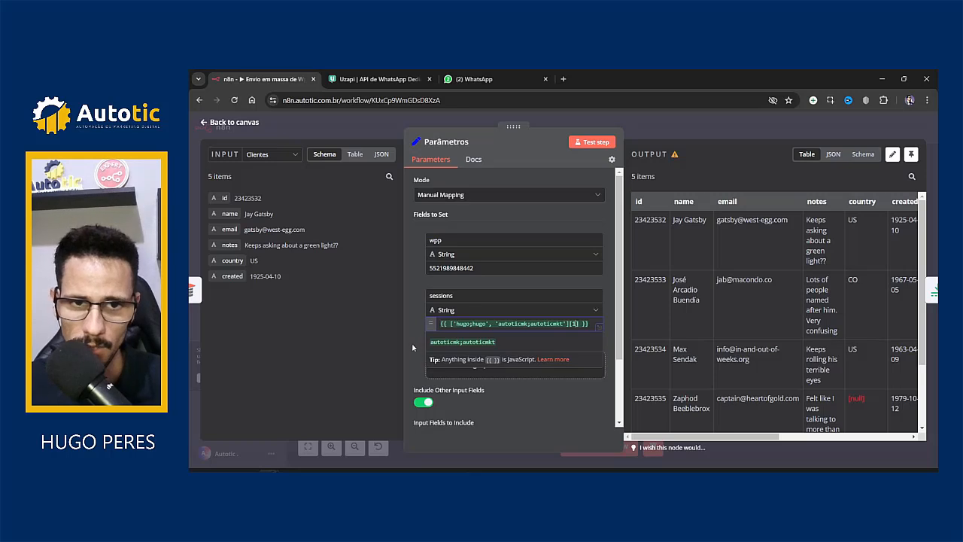
pyautogui.click(412, 347)
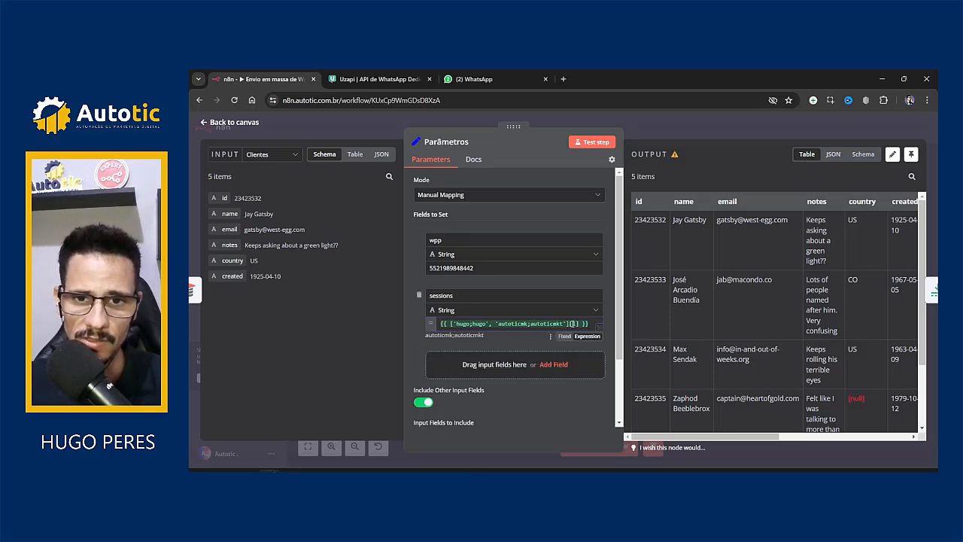
pyautogui.click(573, 323)
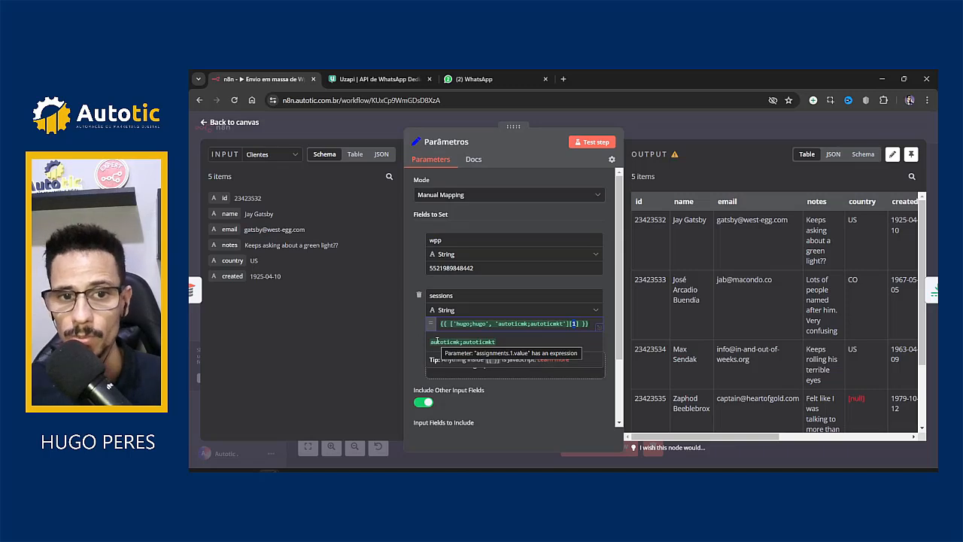
pyautogui.moveTo(455, 325); pyautogui.dragTo(489, 325)
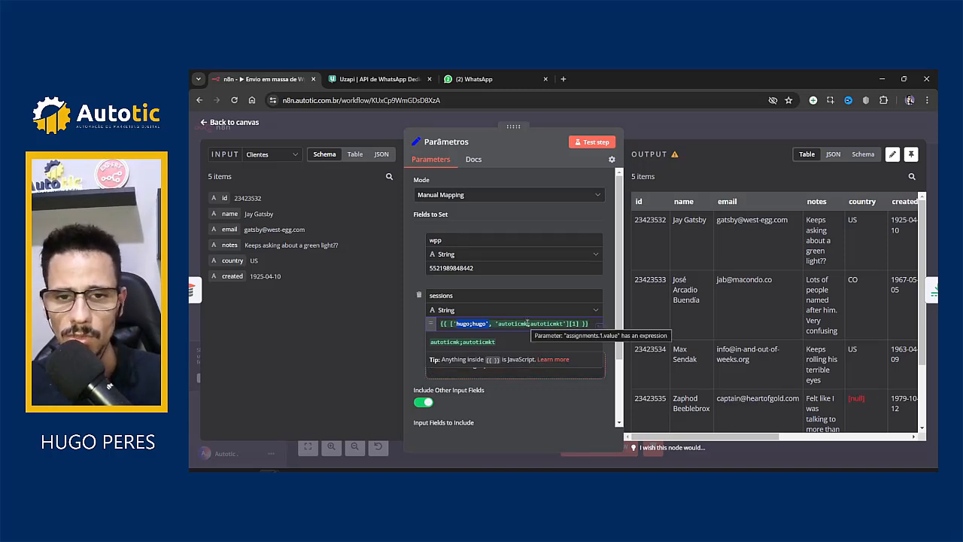
pyautogui.moveTo(533, 324); pyautogui.dragTo(539, 324)
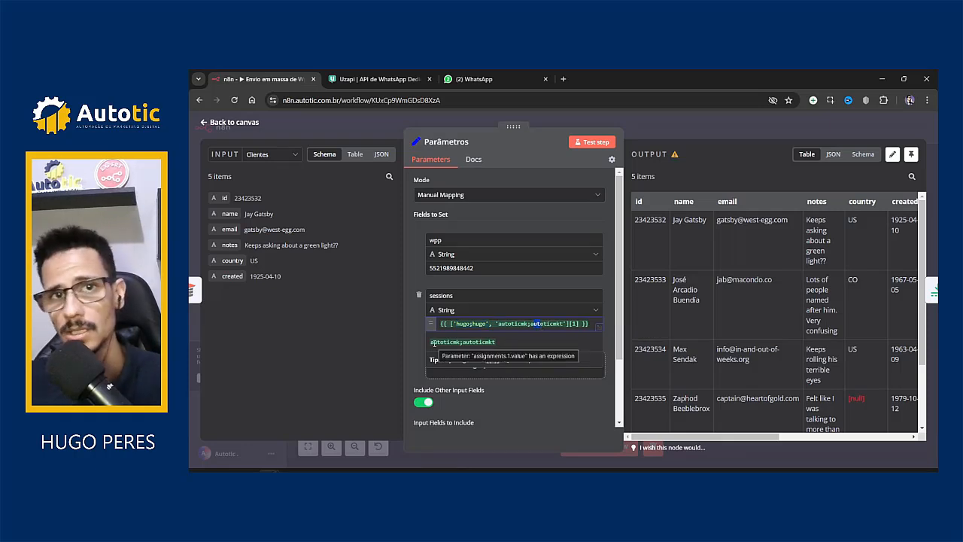
pyautogui.click(462, 325)
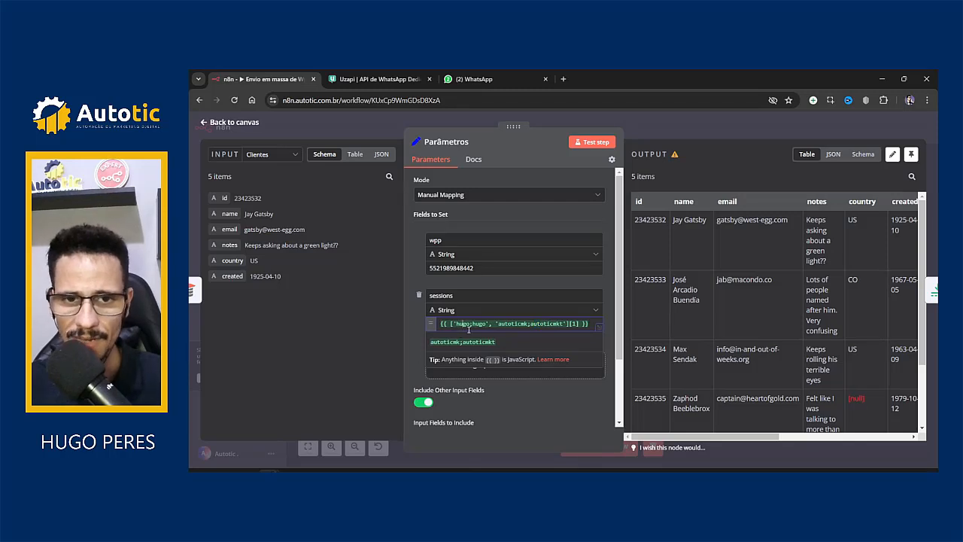
pyautogui.click(416, 349)
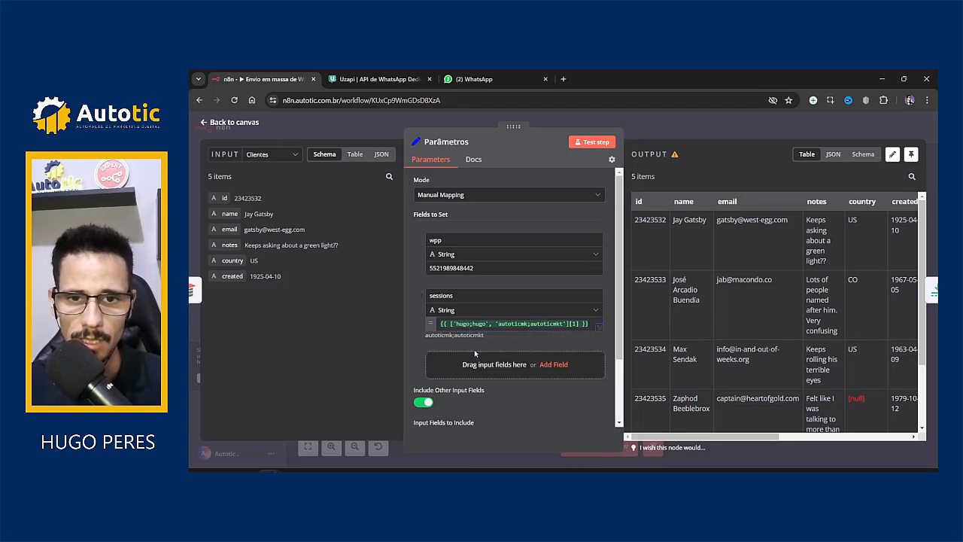
pyautogui.click(599, 328)
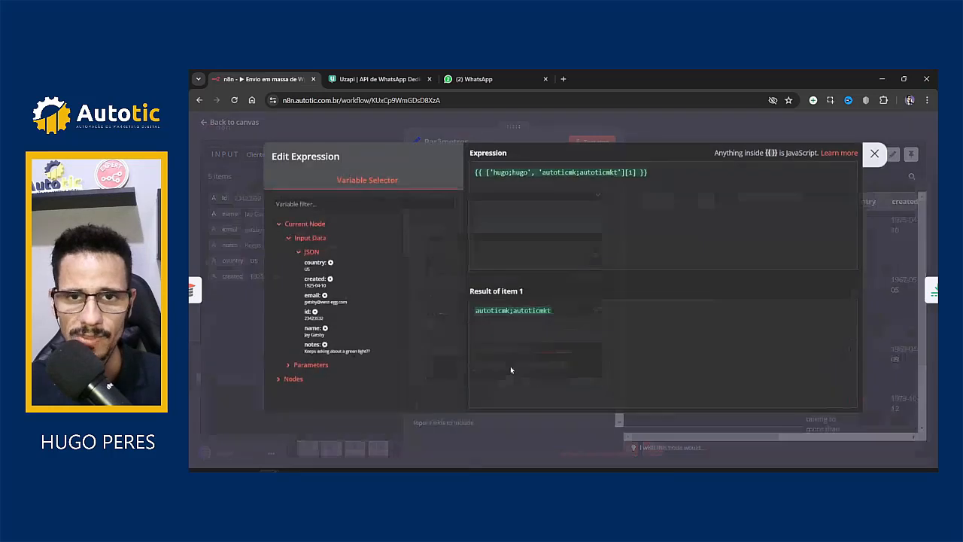
# Step: Replace the [1] index with Math.floor(Math.random() * 2) in the Edit Expression dialog
pyautogui.click(631, 172)
pyautogui.press('BackSpace')
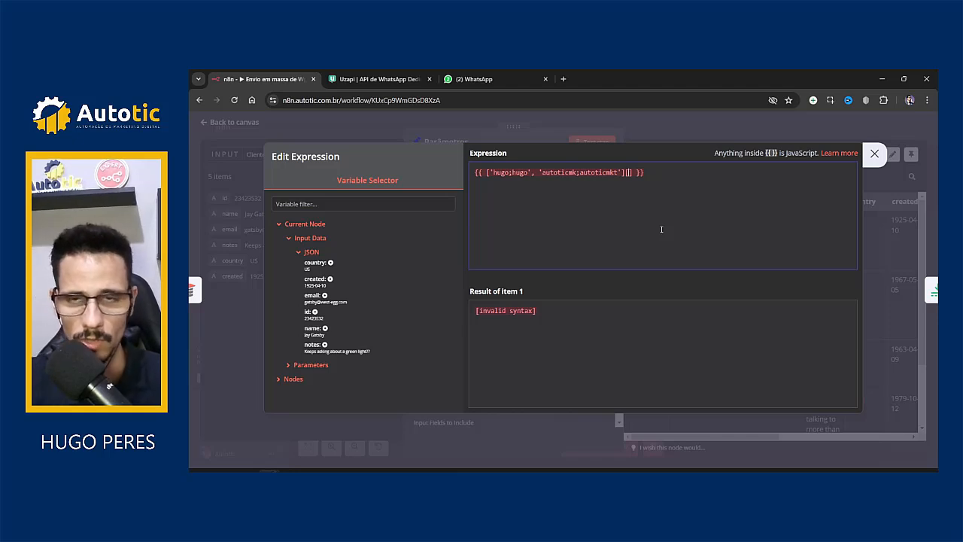
pyautogui.write('Math')
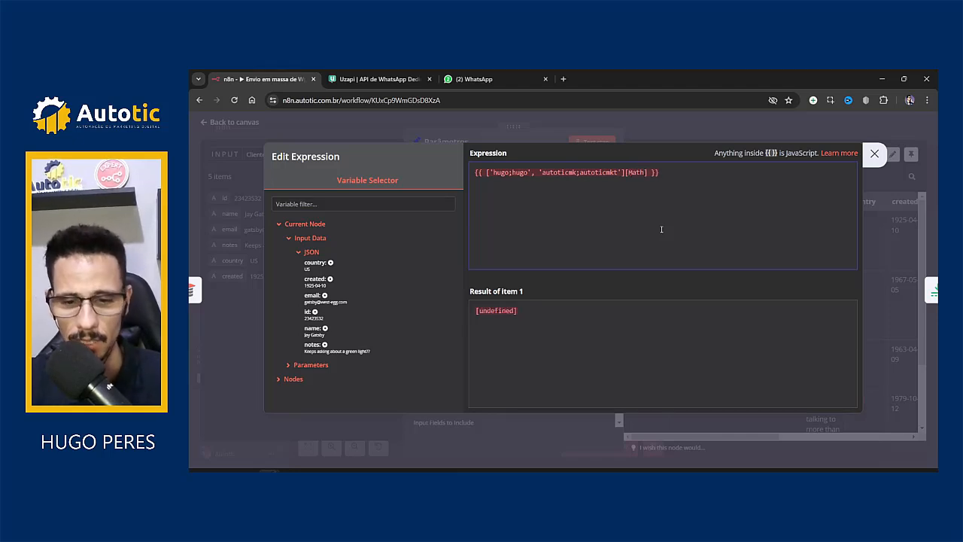
pyautogui.write('.floor(')
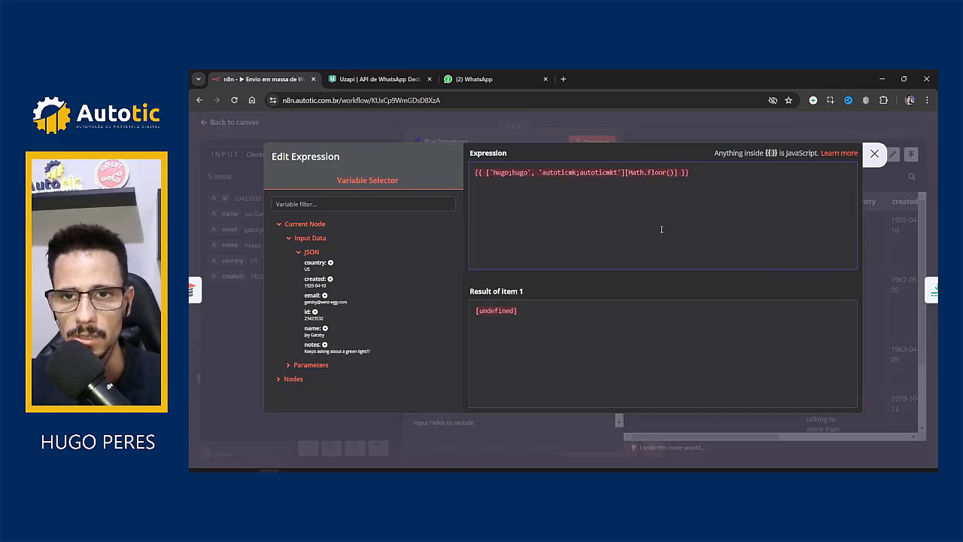
pyautogui.write('Math')
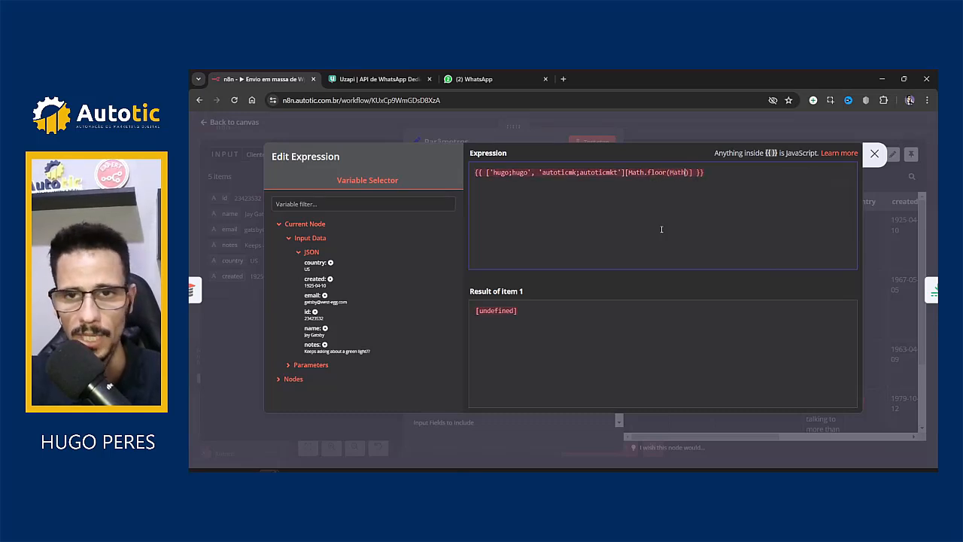
pyautogui.write('.')
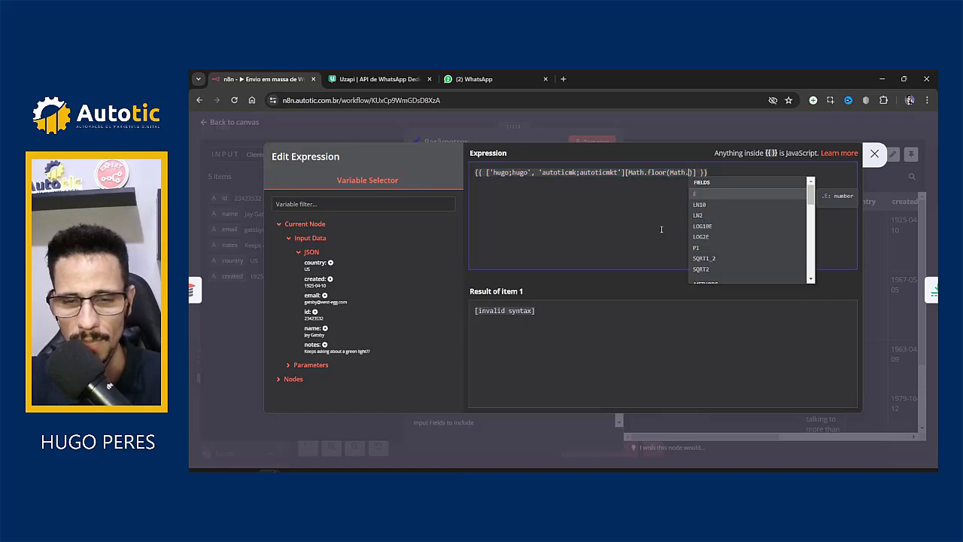
pyautogui.write('random')
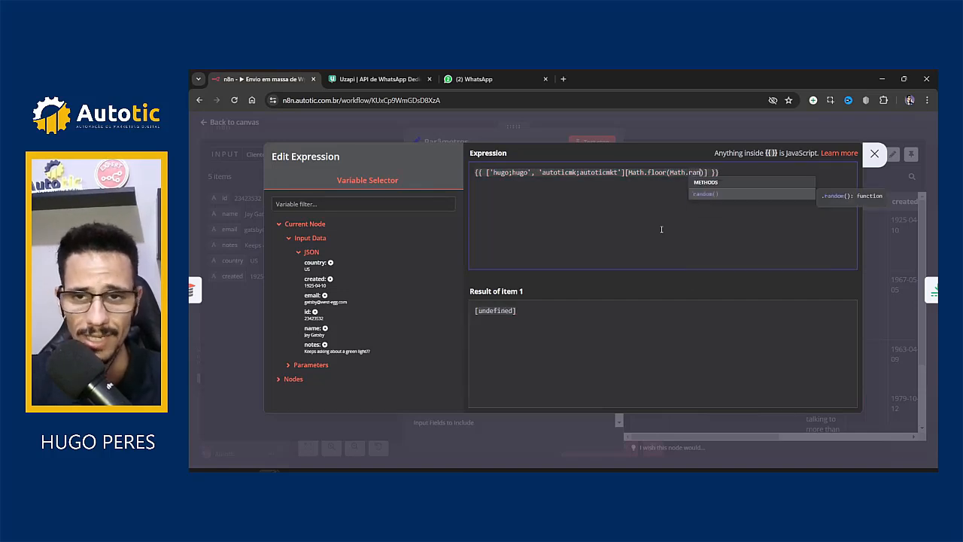
pyautogui.press('Return')
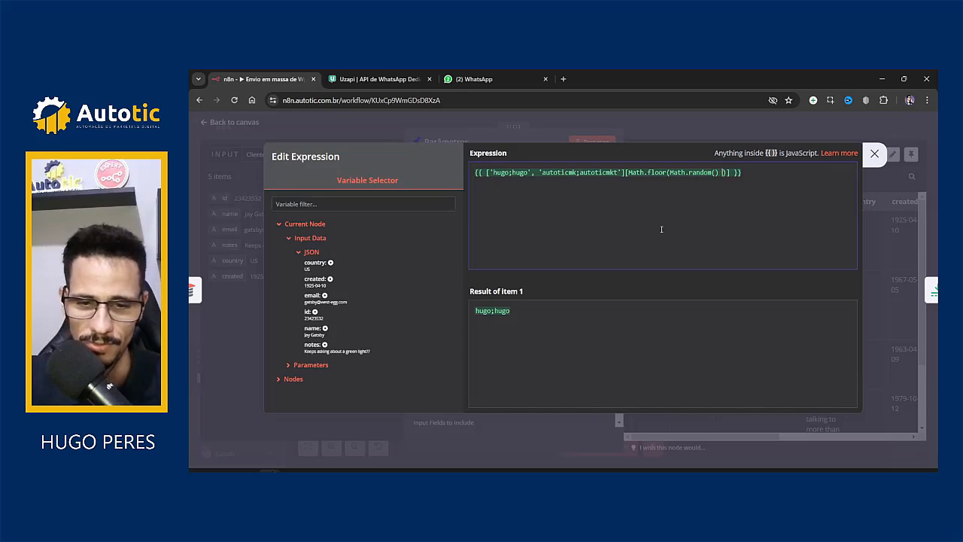
pyautogui.write('* 2')
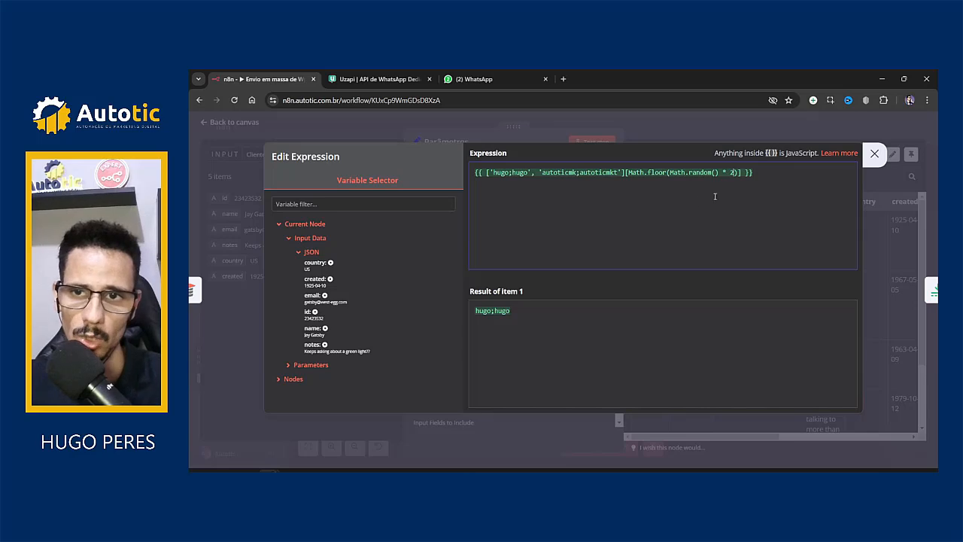
# Step: Try multiplier 3, which yields undefined, then restore the multiplier to 2
pyautogui.doubleClick(731, 173)
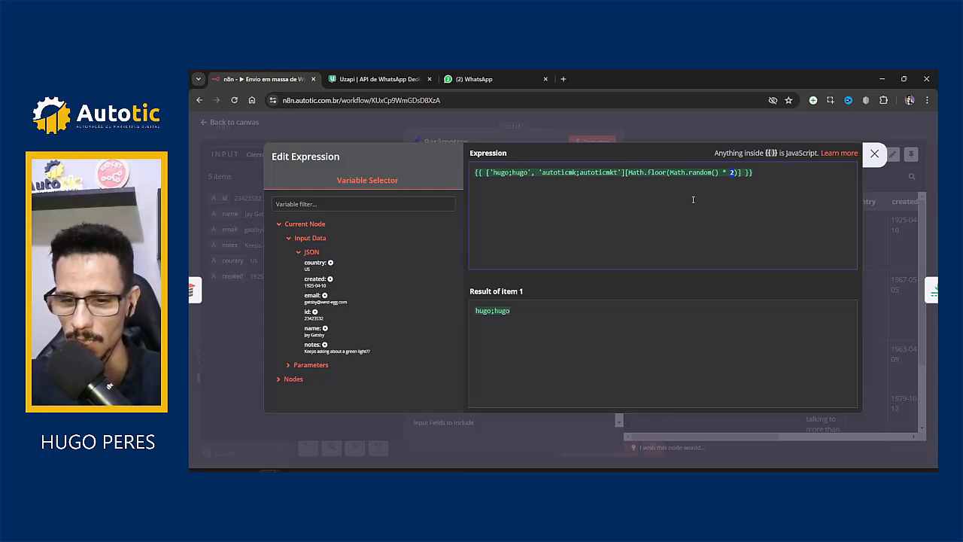
pyautogui.press('BackSpace')
pyautogui.write('3')
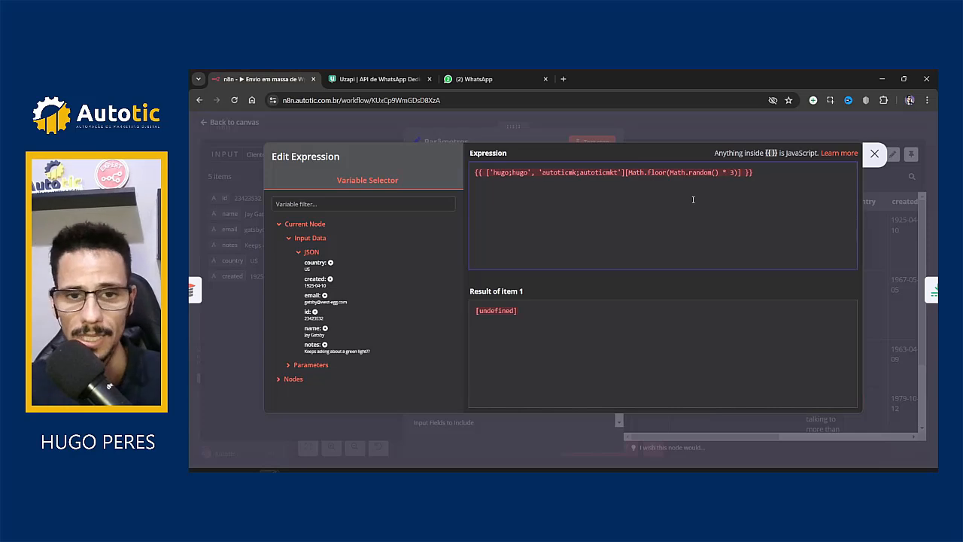
pyautogui.doubleClick(730, 173)
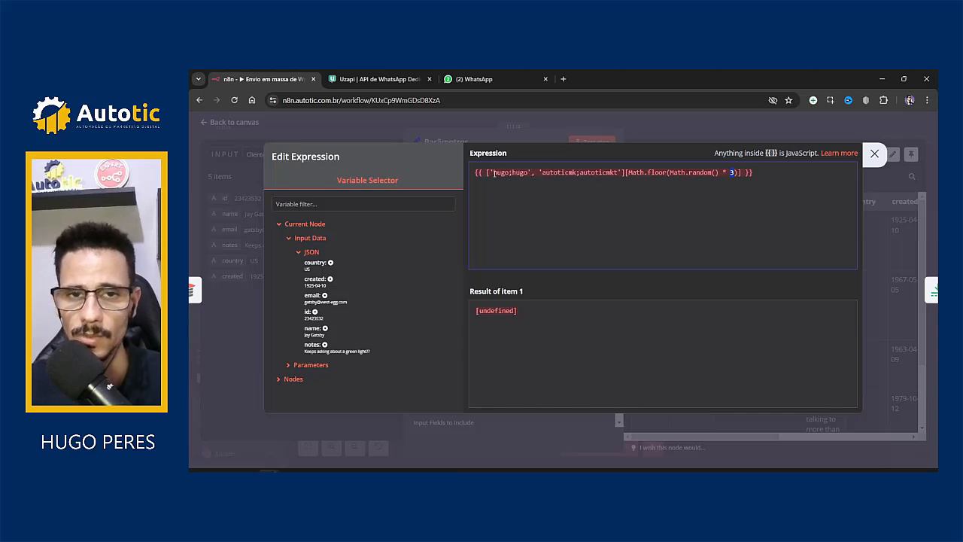
pyautogui.moveTo(493, 172); pyautogui.dragTo(611, 172)
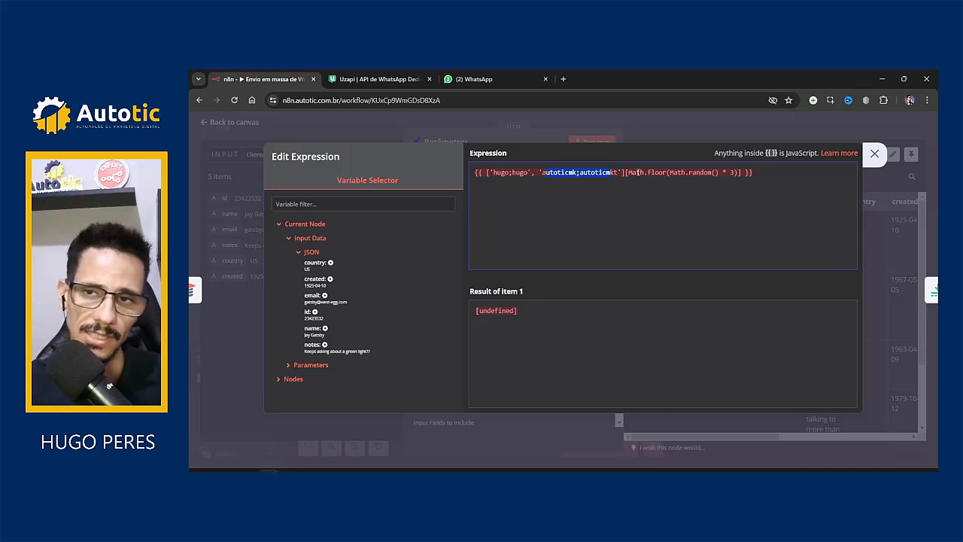
pyautogui.click(733, 173)
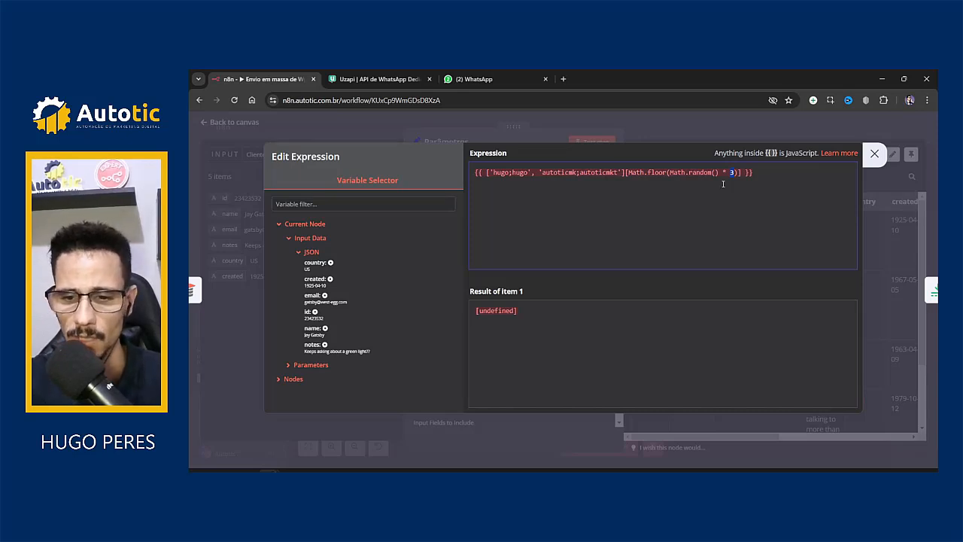
pyautogui.press('BackSpace')
pyautogui.write('2')
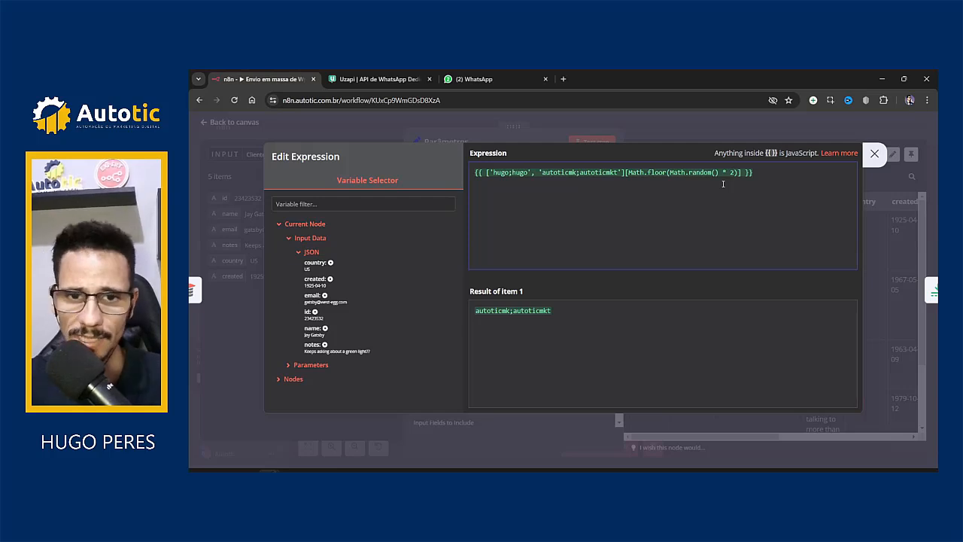
# Step: Close the expression editor and Parâmetros node, recheck the sessions preview, and return to the canvas
pyautogui.click(874, 155)
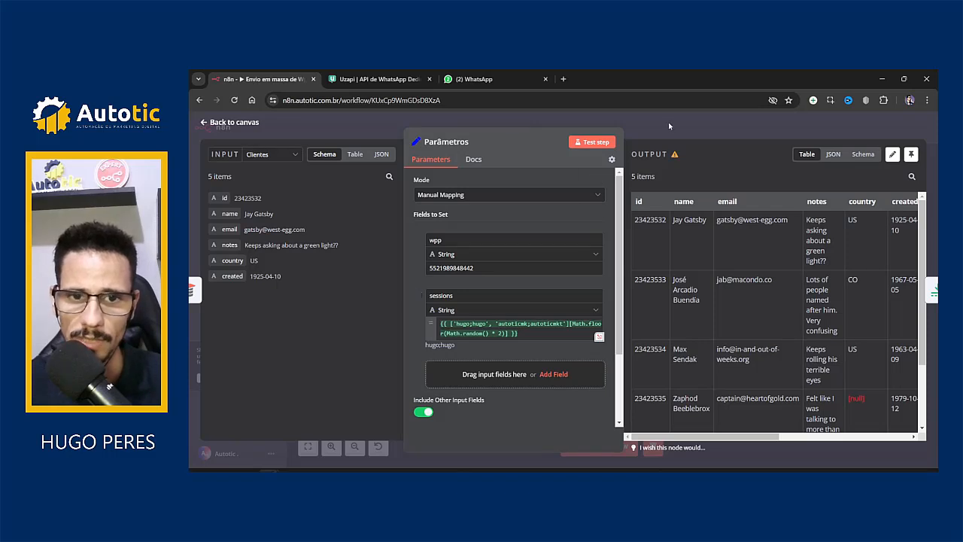
pyautogui.click(668, 122)
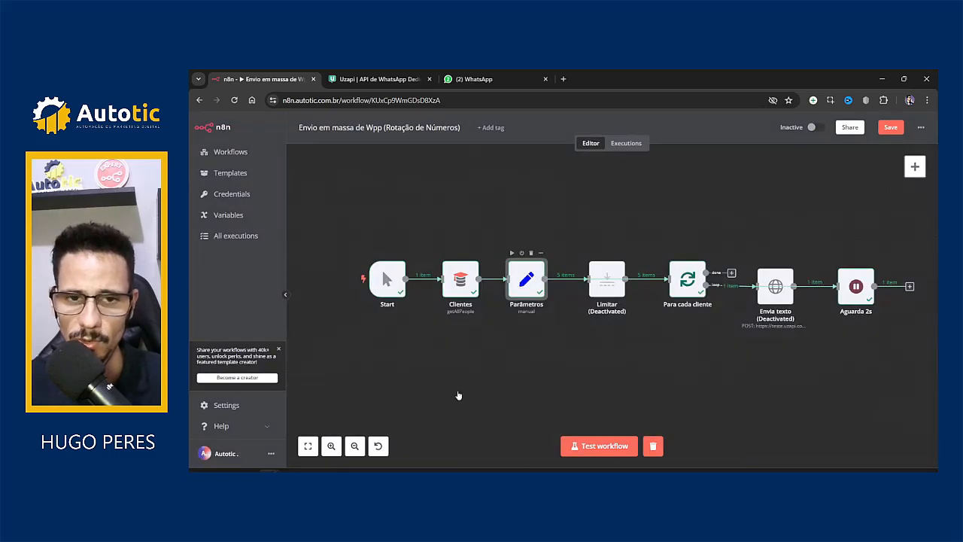
pyautogui.press('Return')
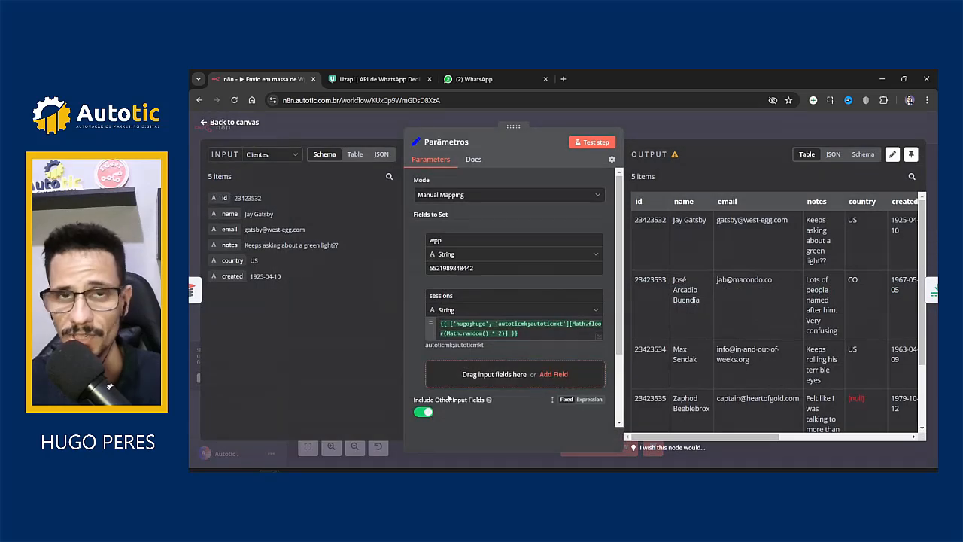
pyautogui.moveTo(423, 323); pyautogui.dragTo(444, 346)
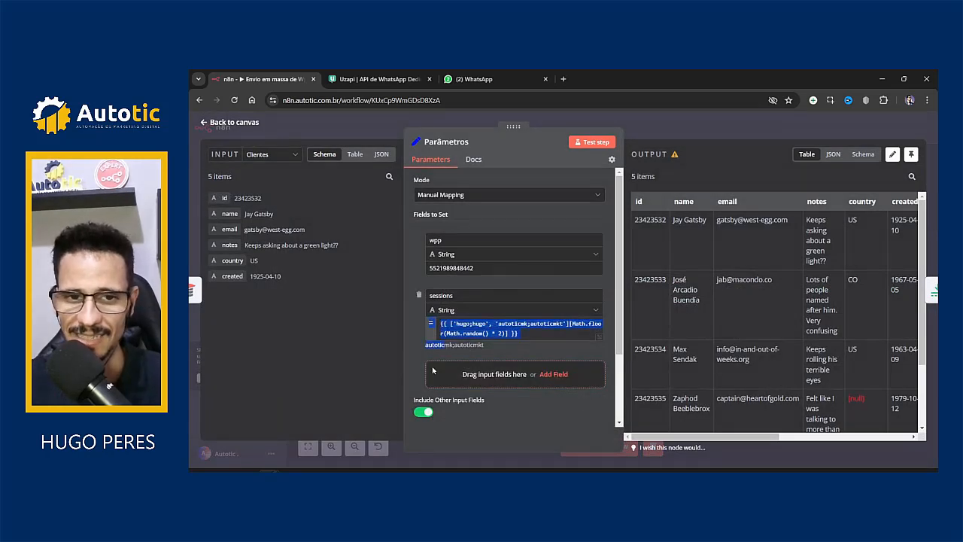
pyautogui.click(647, 125)
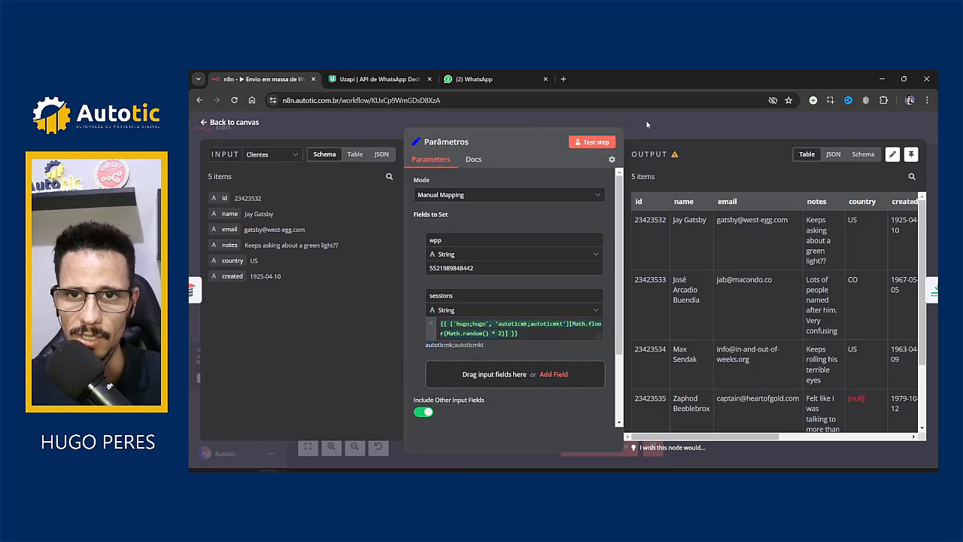
pyautogui.doubleClick(525, 294)
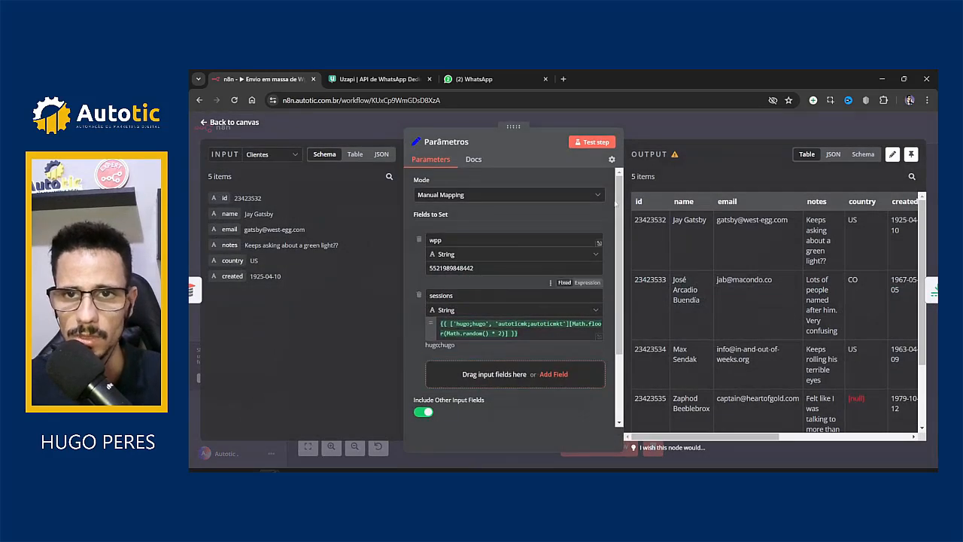
pyautogui.click(661, 119)
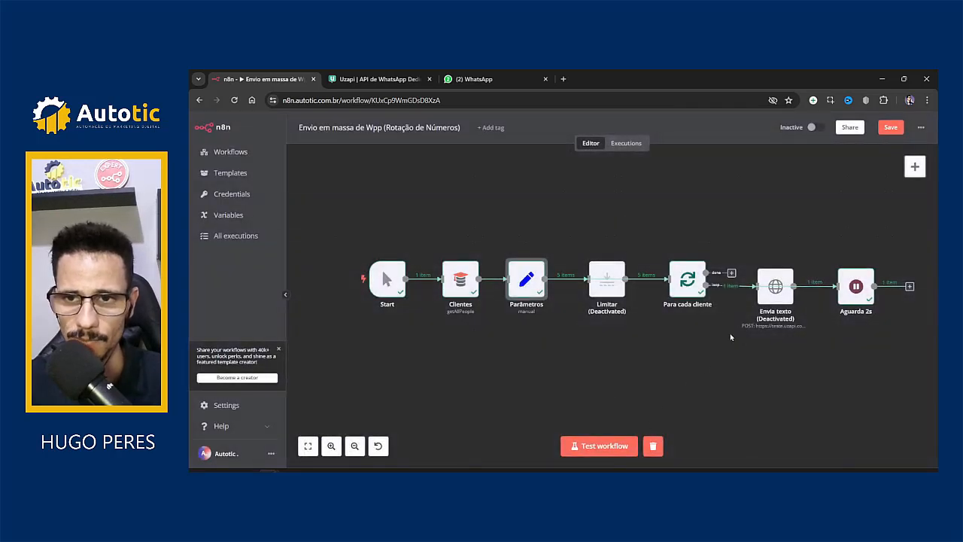
# Step: Test-run the workflow and confirm Parâmetros' output mixes hugo;hugo and autoticmk;autoticmkt across contacts
pyautogui.click(599, 445)
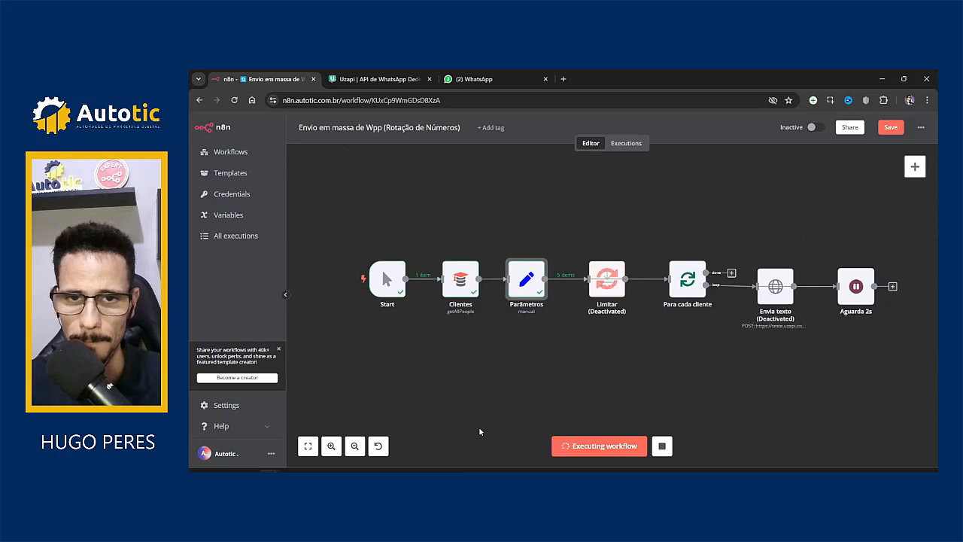
pyautogui.doubleClick(528, 312)
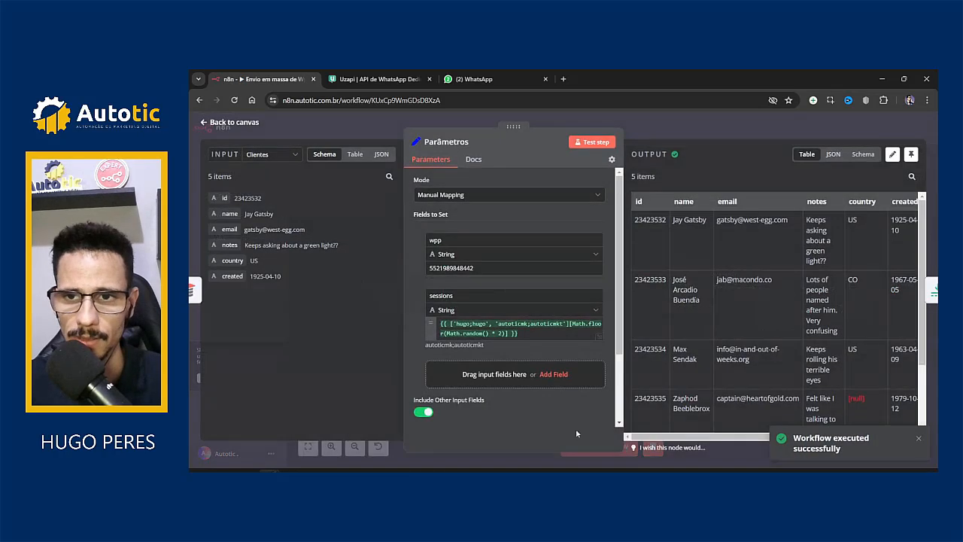
pyautogui.moveTo(638, 437); pyautogui.dragTo(789, 437)
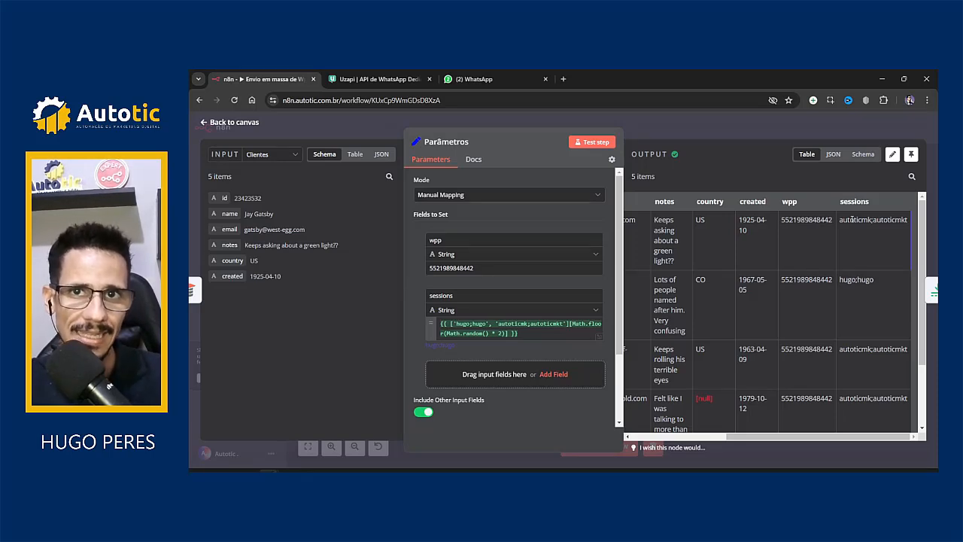
pyautogui.moveTo(840, 220); pyautogui.dragTo(891, 220)
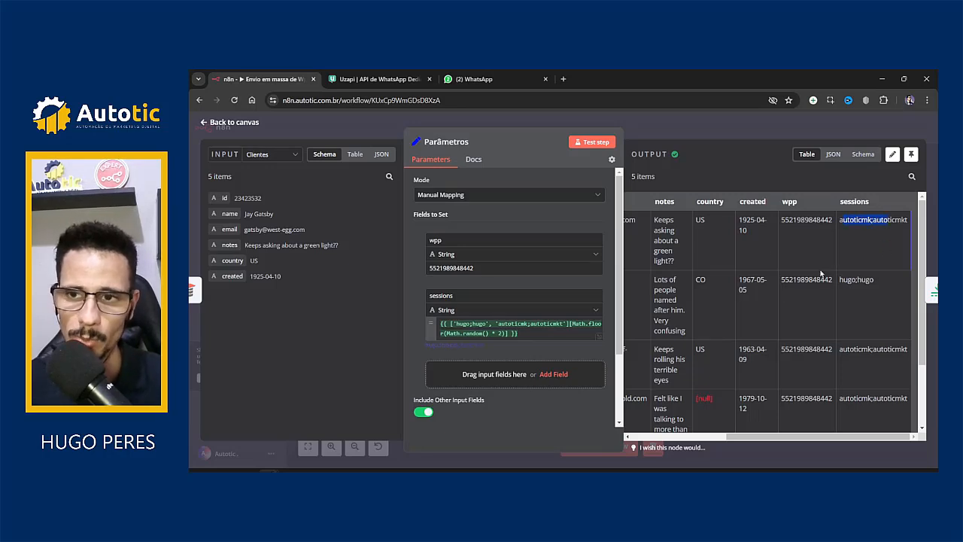
pyautogui.click(844, 280)
pyautogui.moveTo(841, 280); pyautogui.dragTo(865, 281)
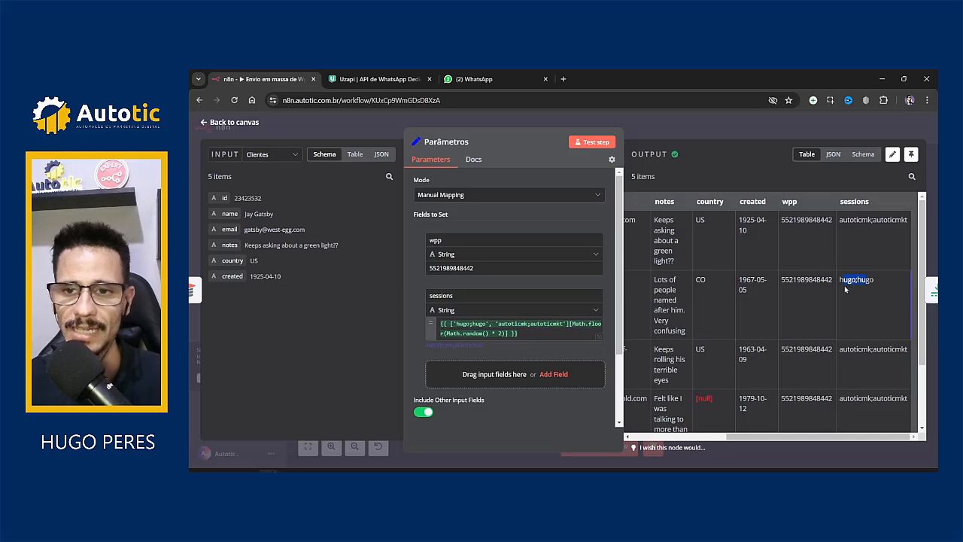
pyautogui.moveTo(840, 349); pyautogui.dragTo(871, 350)
pyautogui.scroll(-1, 854, 367)
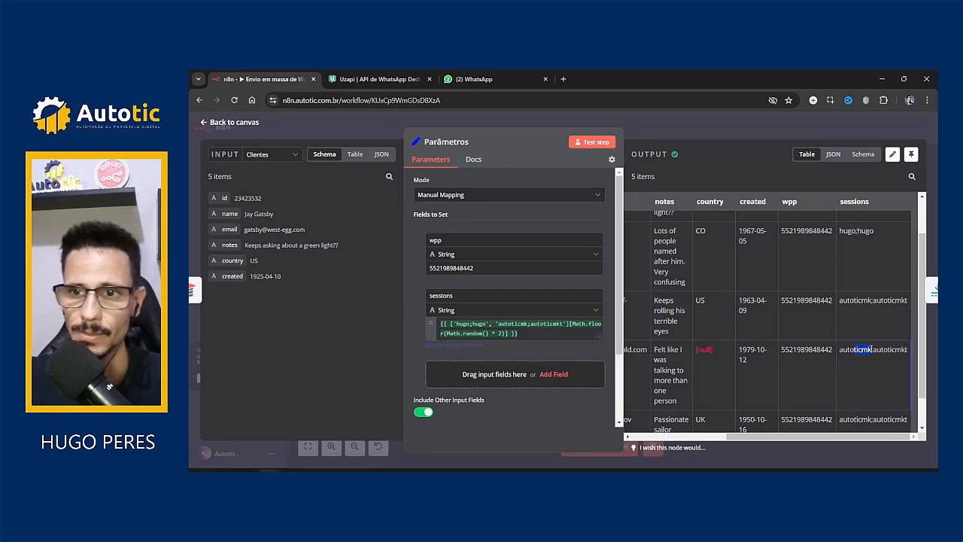
# Step: Close the Parâmetros node and re-enable the Envia texto node with D
pyautogui.click(702, 126)
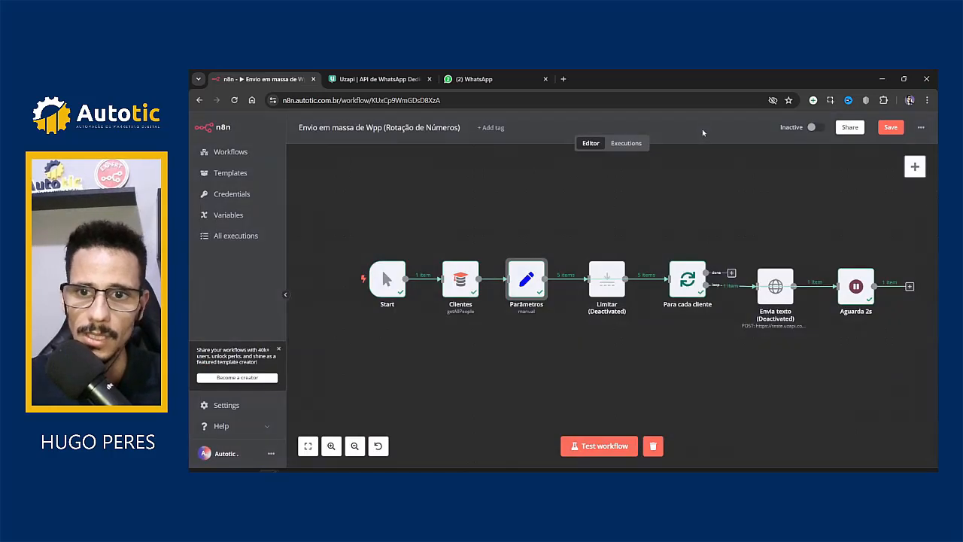
pyautogui.click(782, 299)
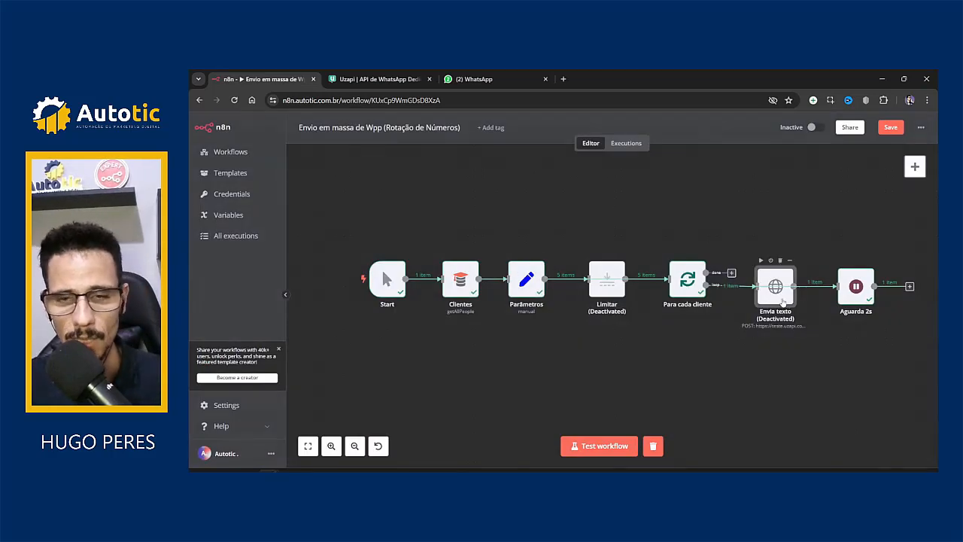
pyautogui.press('d')
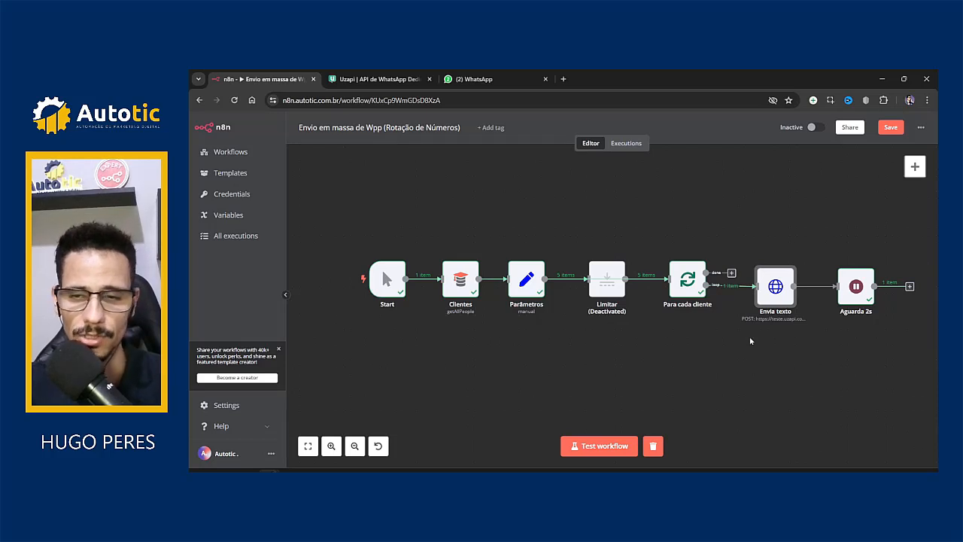
# Step: In Envia texto, replace the fixed hugo sessionkey header value with the mapped sessions field
pyautogui.moveTo(772, 300)
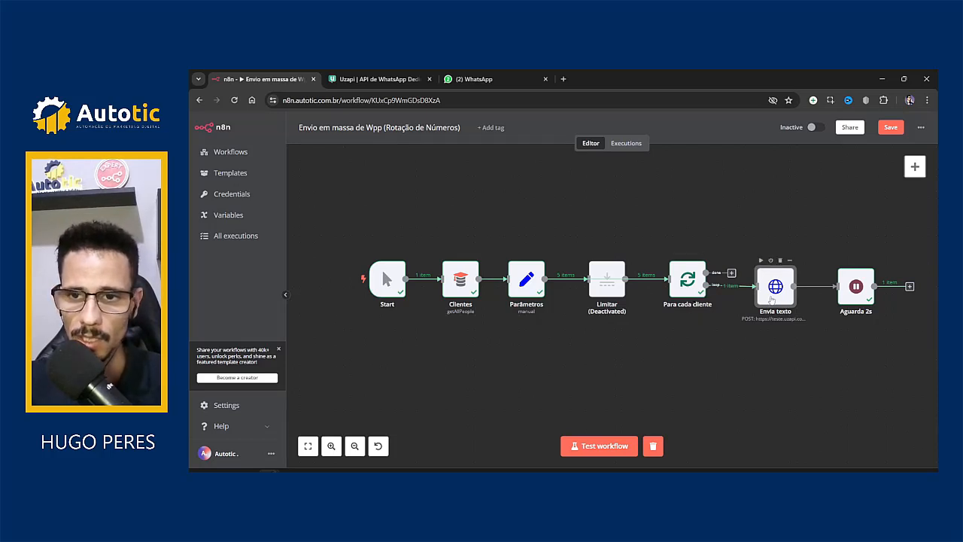
pyautogui.doubleClick(775, 301)
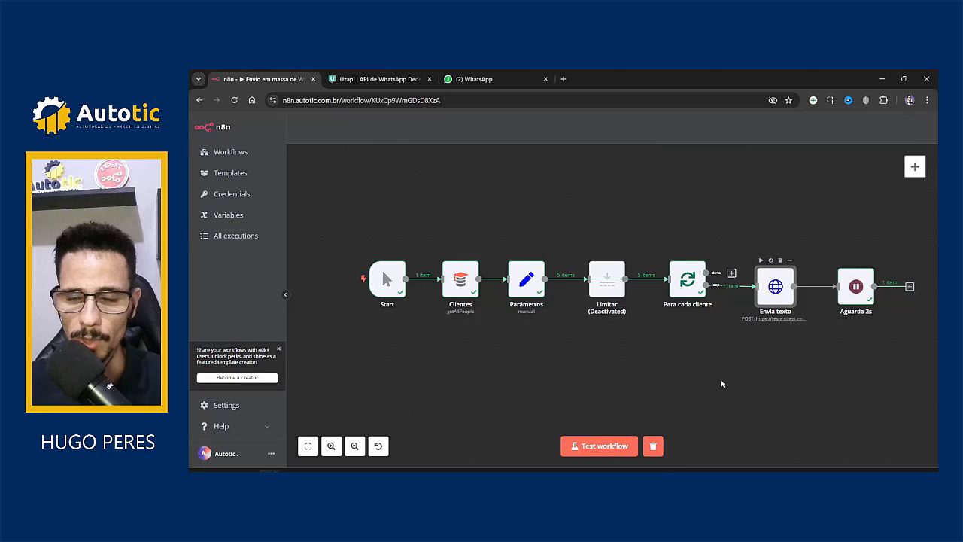
pyautogui.scroll(-4, 527, 312)
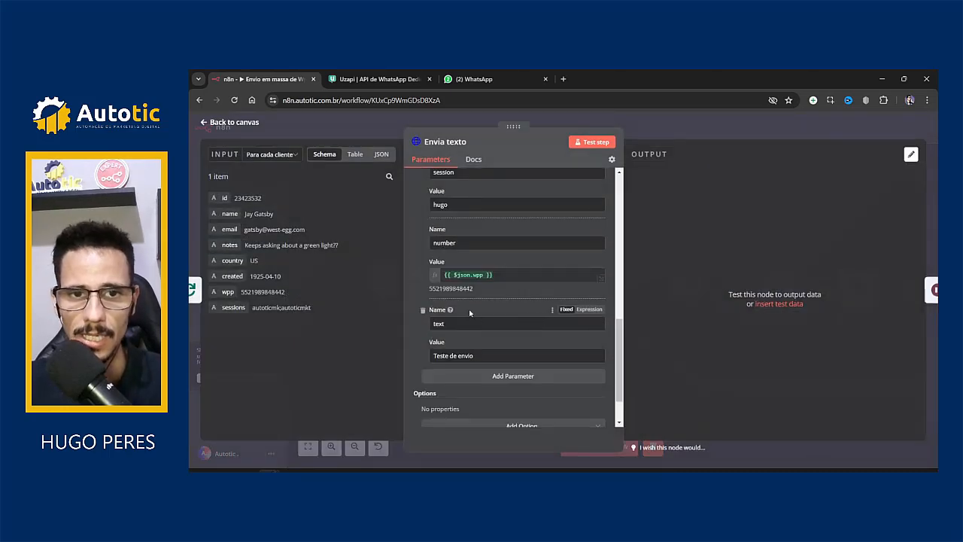
pyautogui.scroll(1, 465, 309)
pyautogui.scroll(-2, 465, 310)
pyautogui.scroll(8, 466, 309)
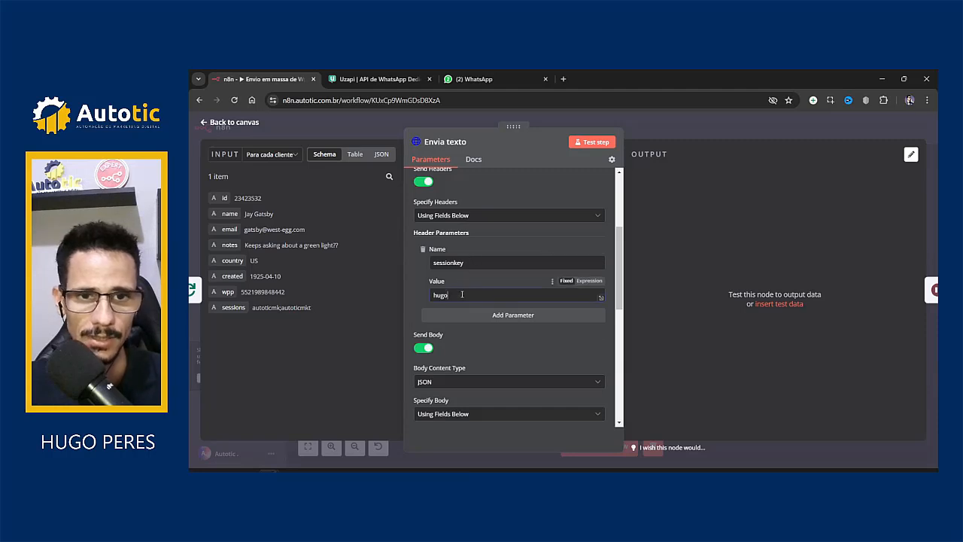
pyautogui.doubleClick(462, 295)
pyautogui.press('BackSpace')
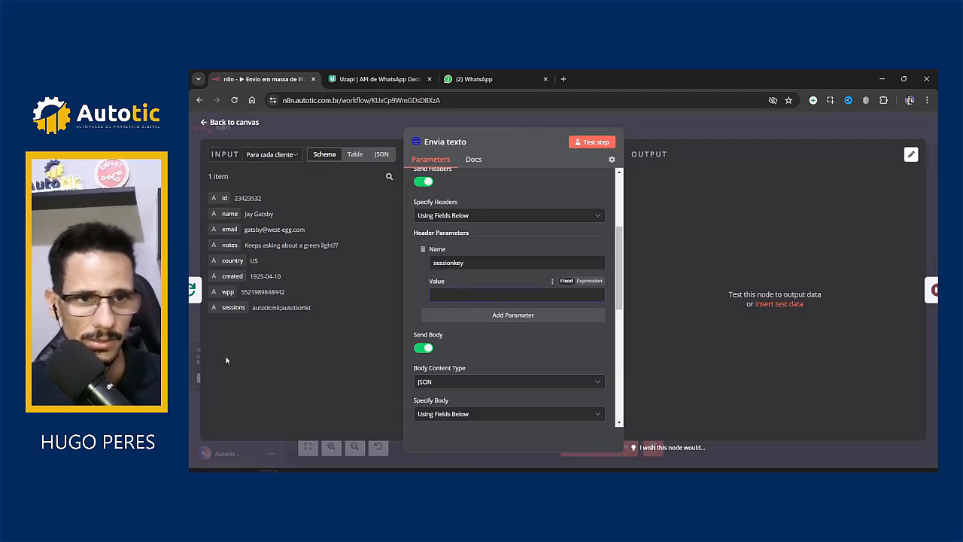
pyautogui.moveTo(226, 308); pyautogui.dragTo(496, 294)
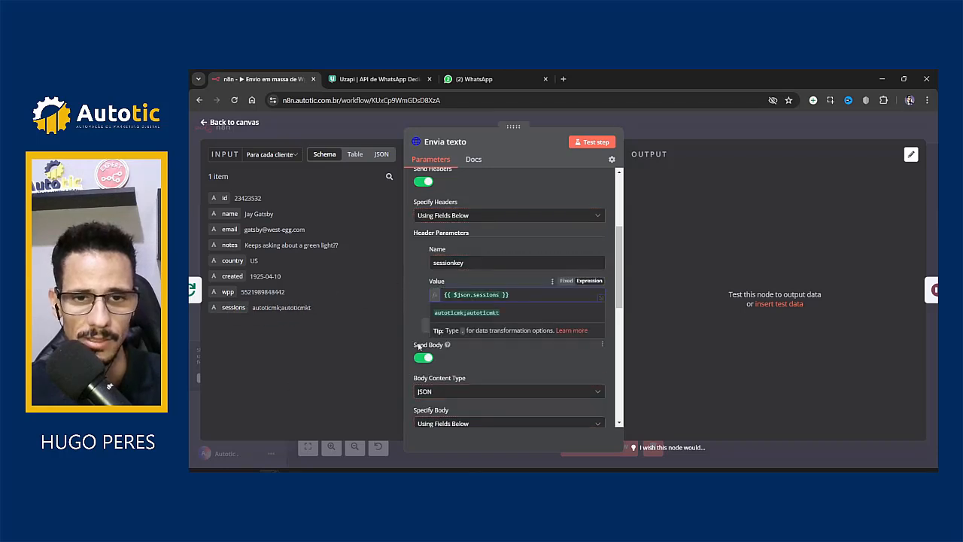
# Step: Try a [1] index on the sessions expression, then remove it, leaving {{ $json.sessions }}
pyautogui.doubleClick(488, 311)
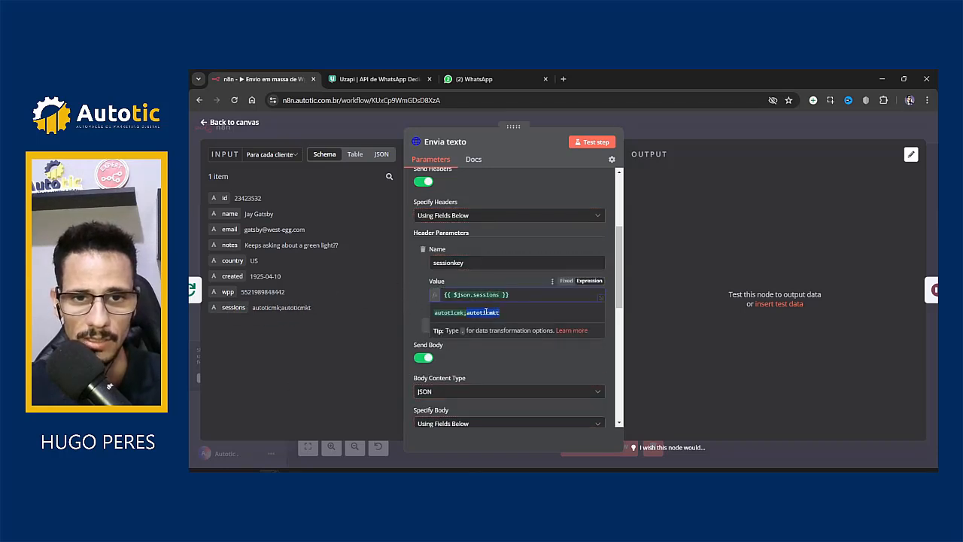
pyautogui.click(490, 314)
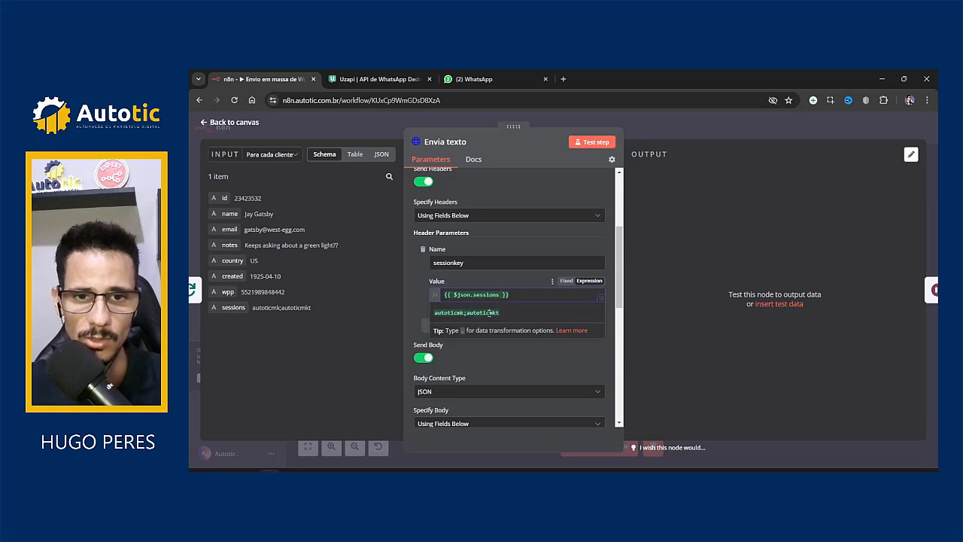
pyautogui.doubleClick(489, 313)
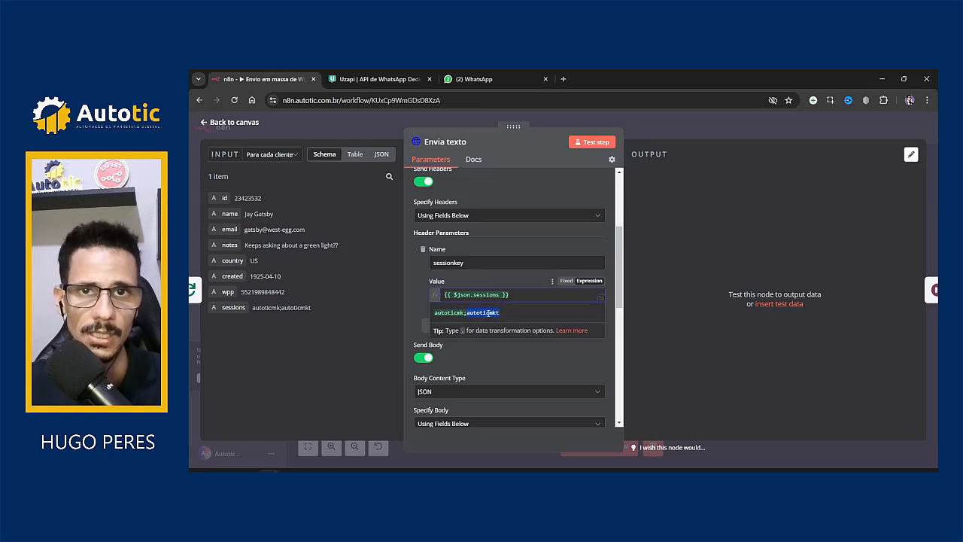
pyautogui.click(507, 313)
pyautogui.moveTo(506, 312); pyautogui.dragTo(484, 312)
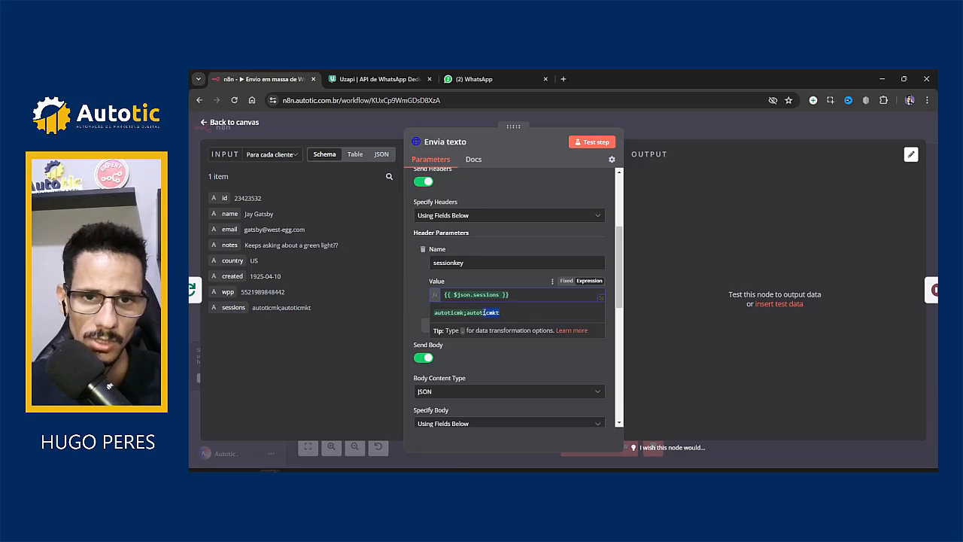
pyautogui.click(498, 295)
pyautogui.write('[')
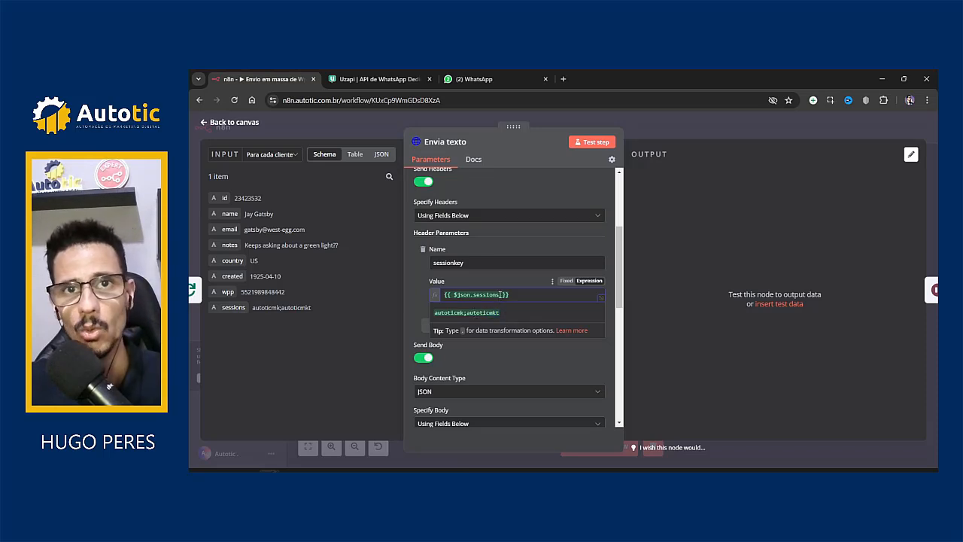
pyautogui.write('[')
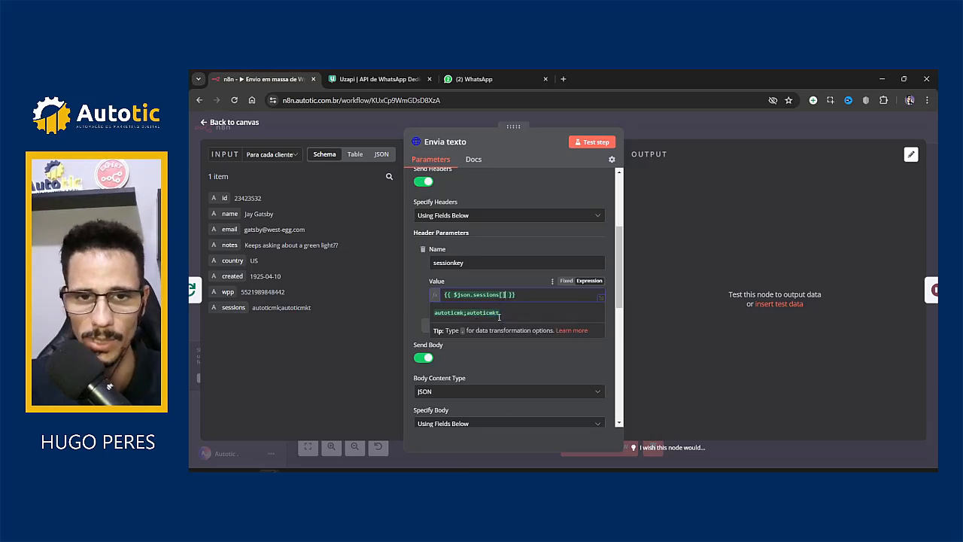
pyautogui.write('1')
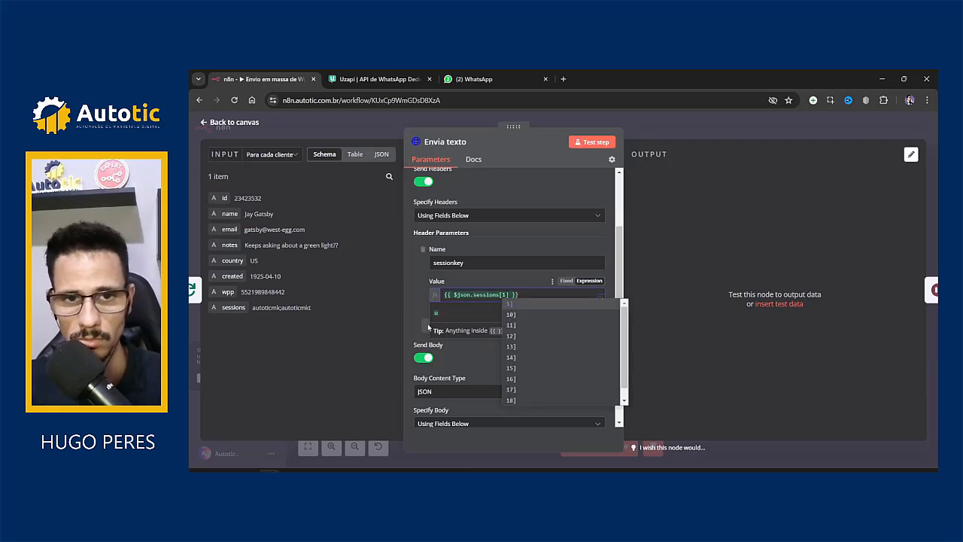
pyautogui.click(458, 320)
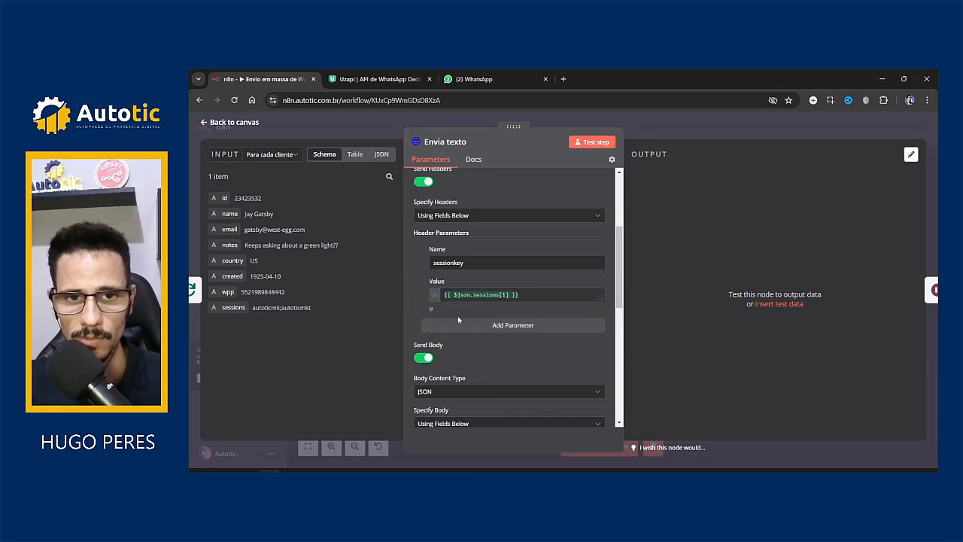
pyautogui.click(510, 294)
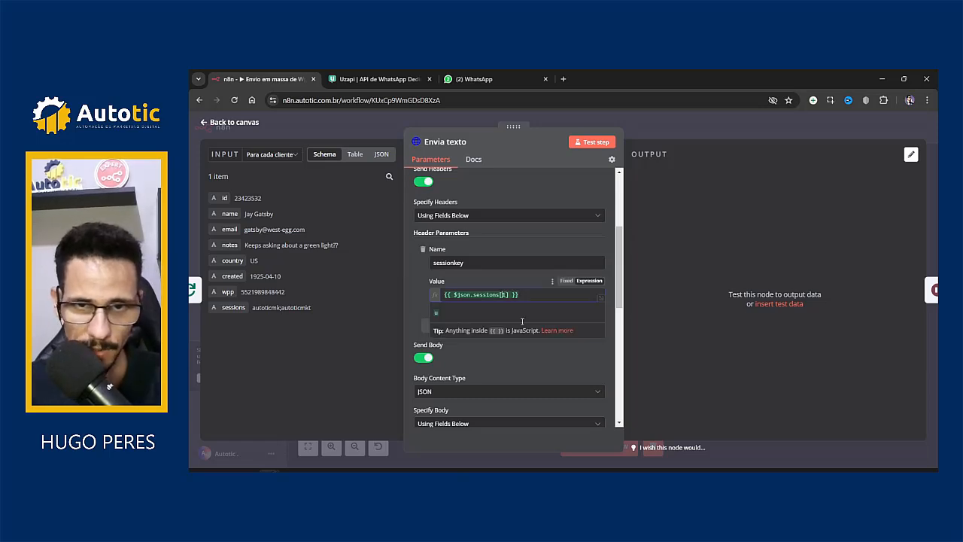
pyautogui.press('BackSpace')
pyautogui.press('BackSpace')
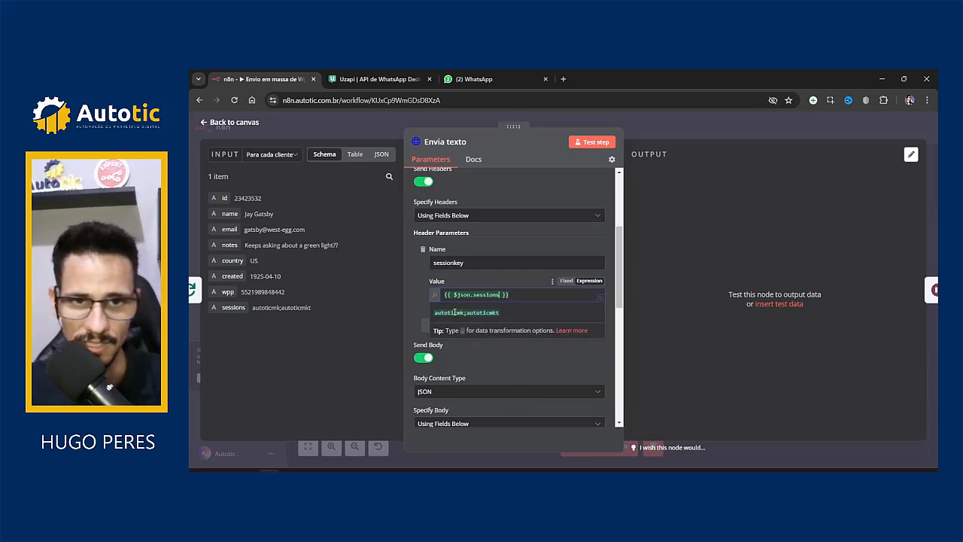
pyautogui.moveTo(454, 312); pyautogui.dragTo(464, 312)
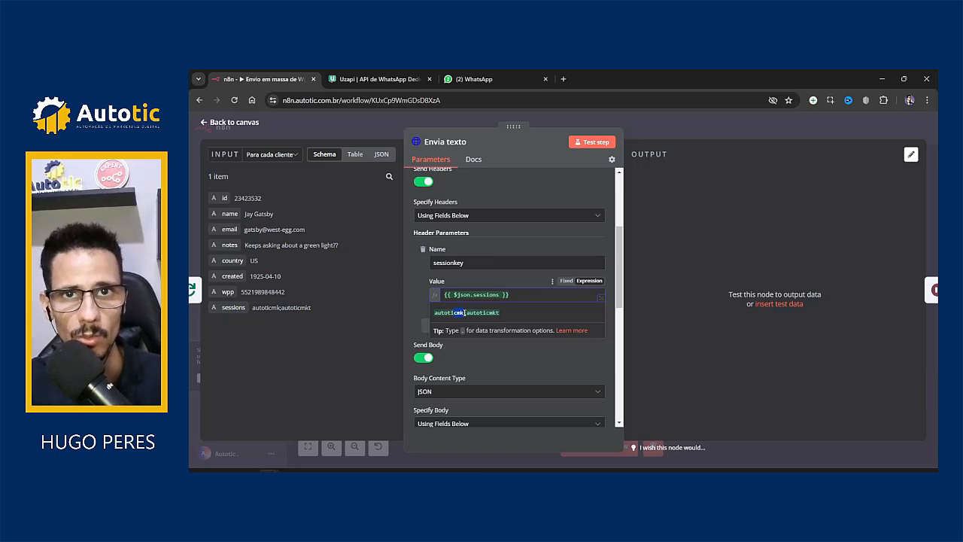
pyautogui.click(398, 303)
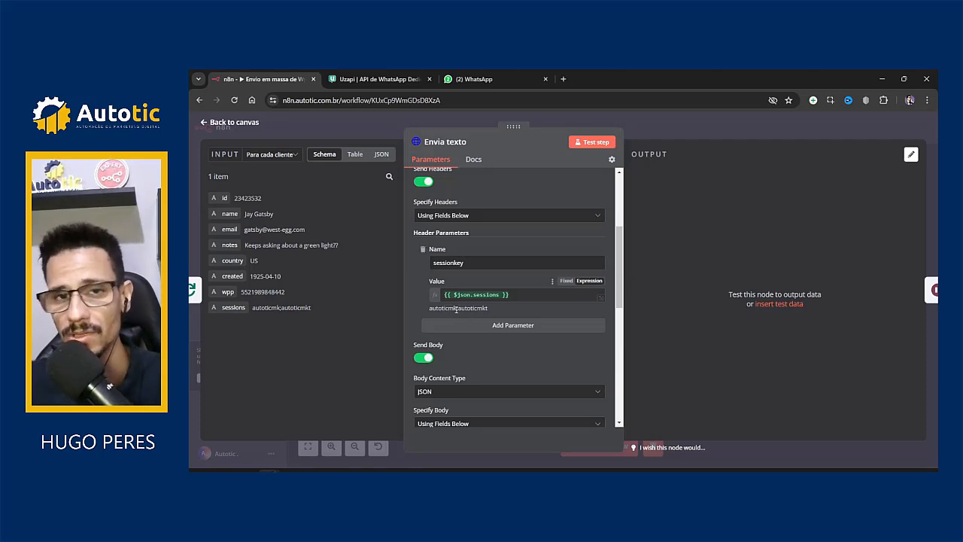
pyautogui.click(500, 294)
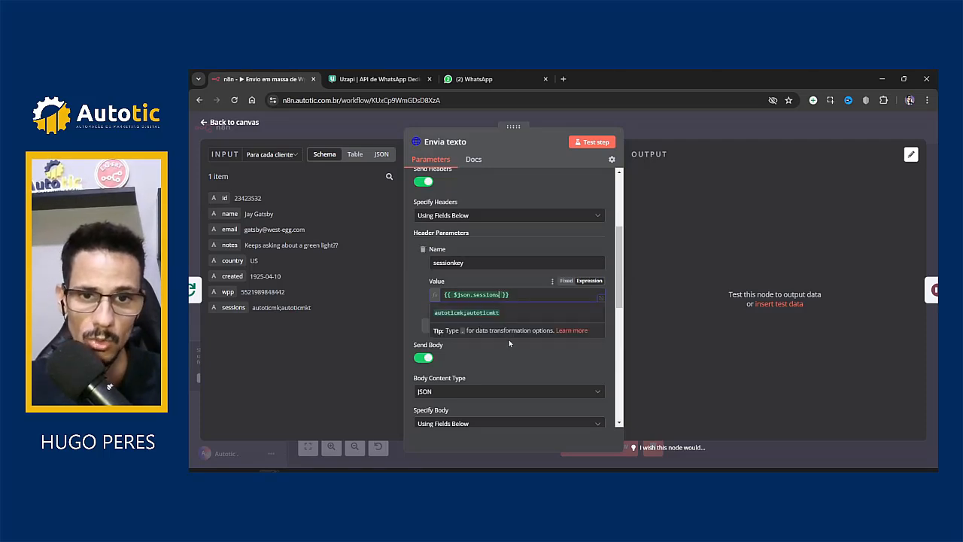
pyautogui.write('.spli')
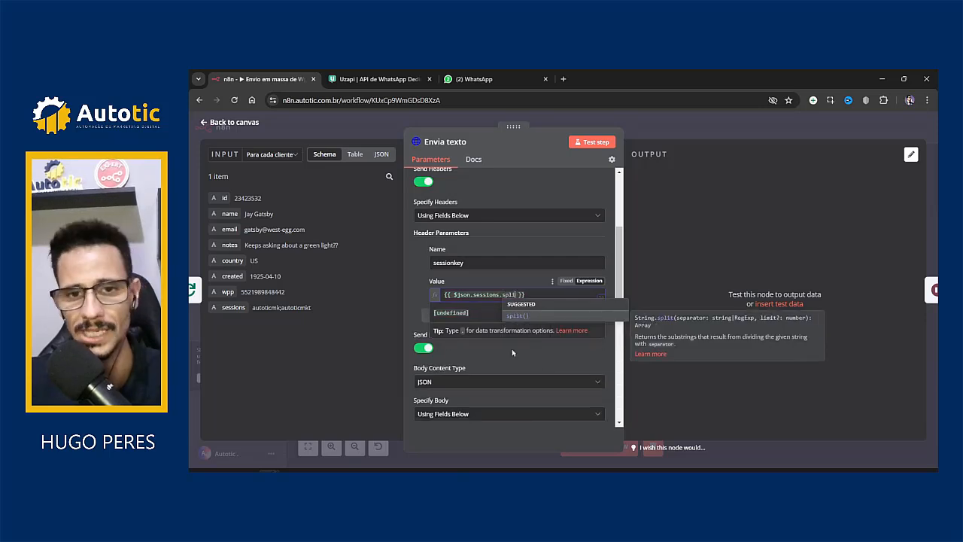
pyautogui.press('Return')
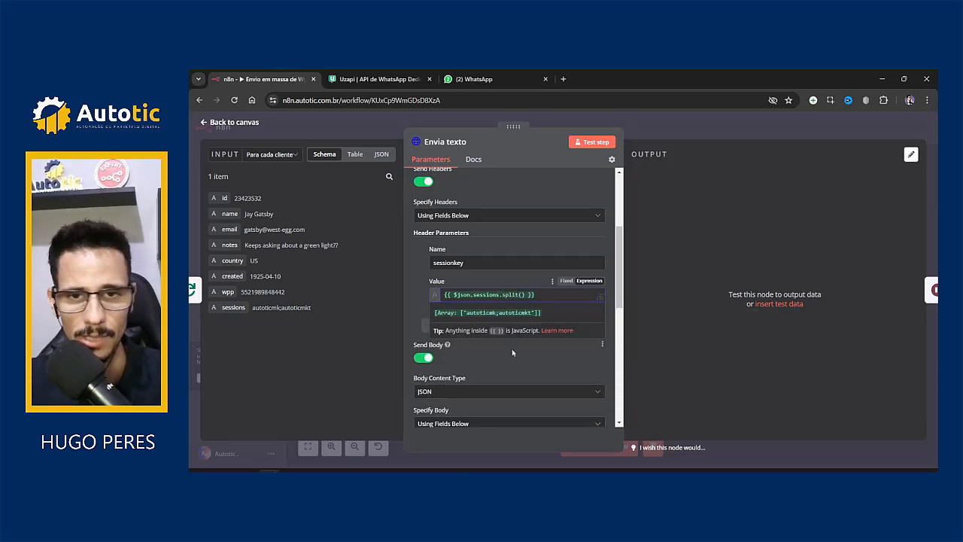
pyautogui.write("';")
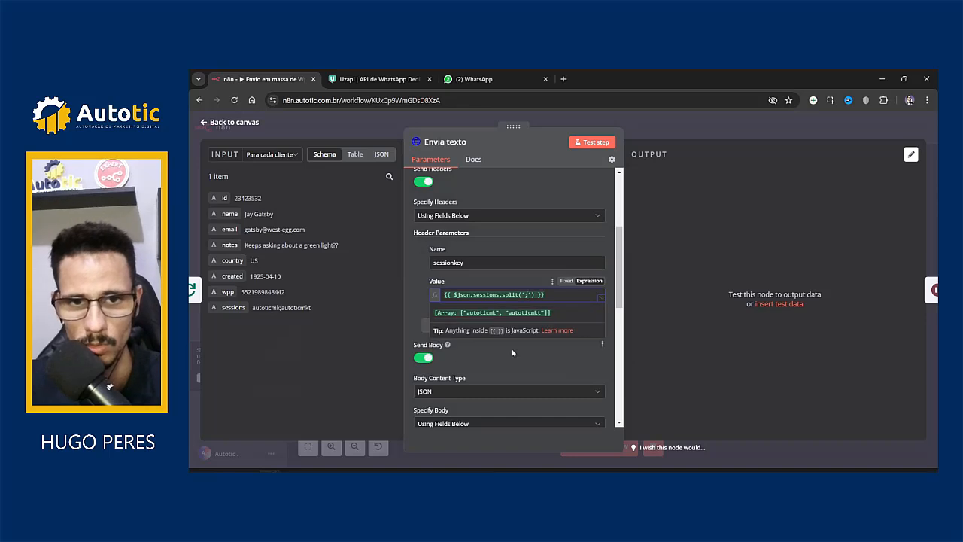
pyautogui.press('Right')
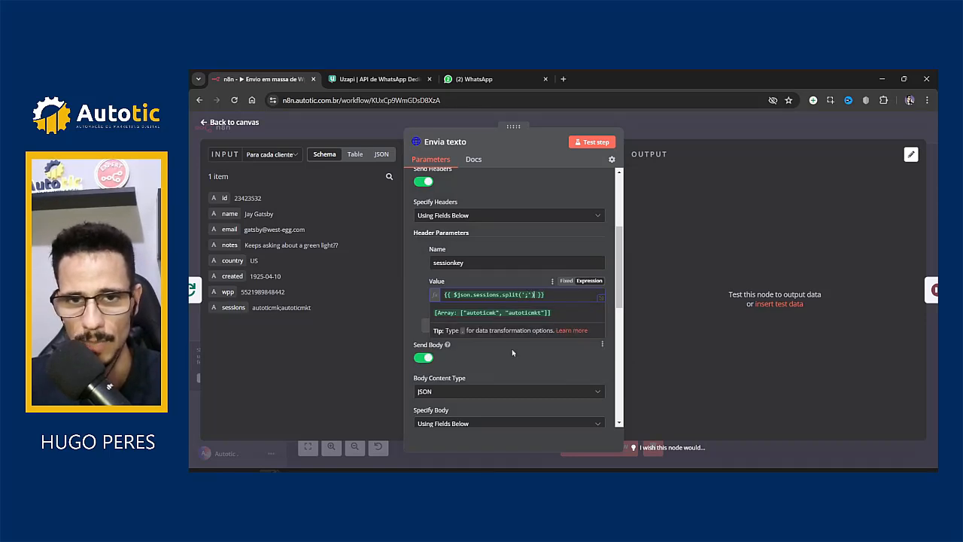
pyautogui.write('[1')
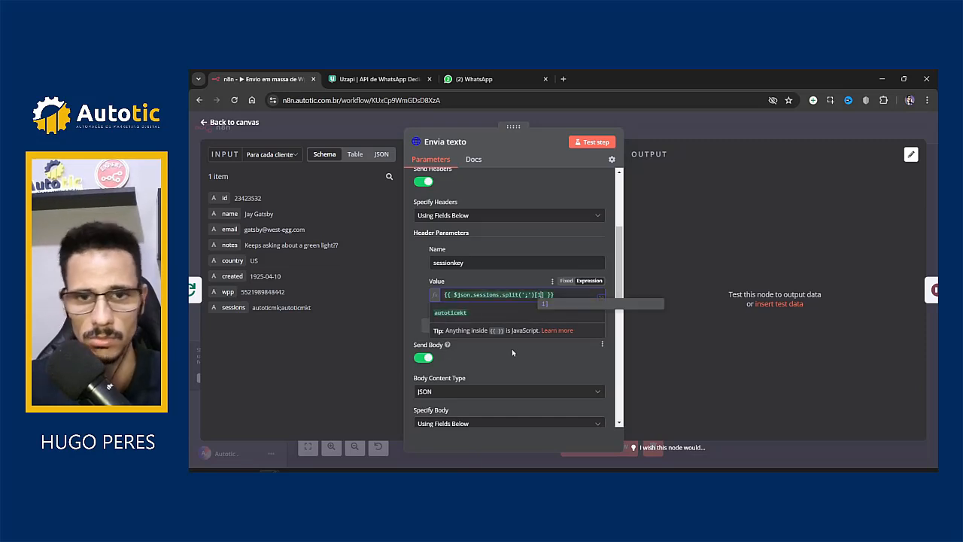
pyautogui.click(413, 299)
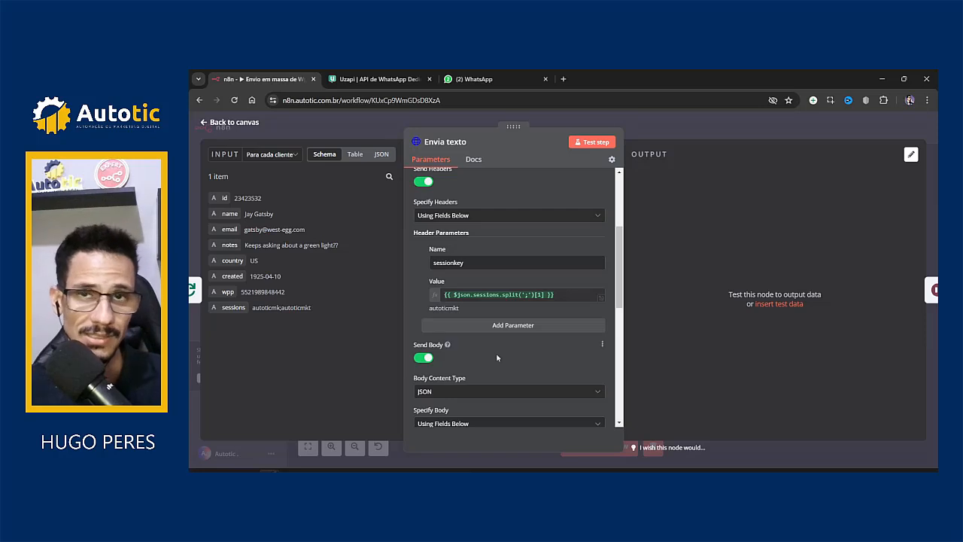
pyautogui.click(538, 294)
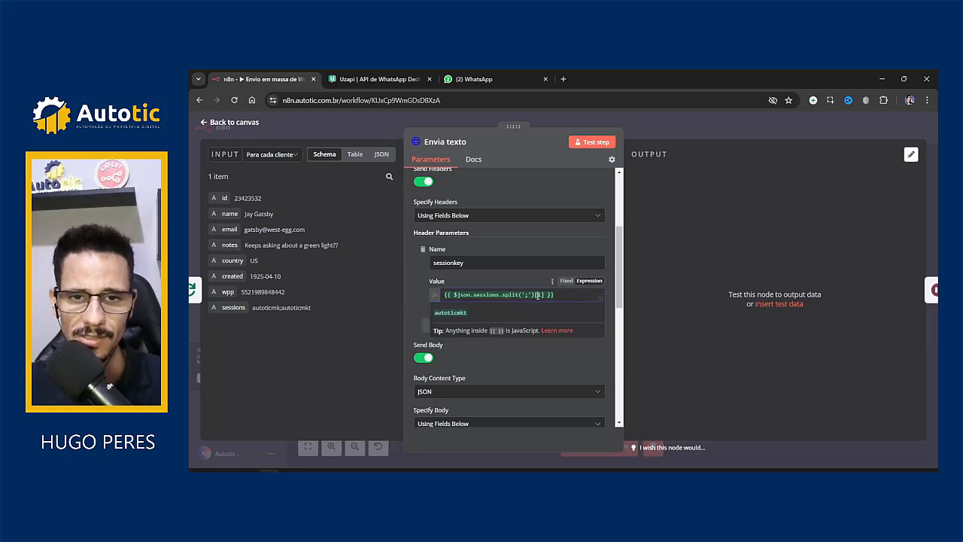
pyautogui.click(419, 312)
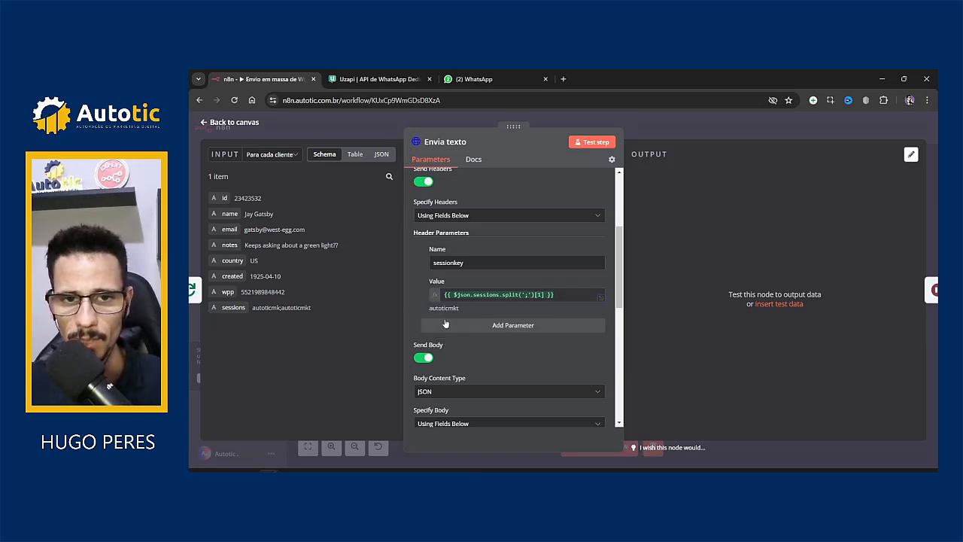
pyautogui.moveTo(480, 309); pyautogui.dragTo(429, 308)
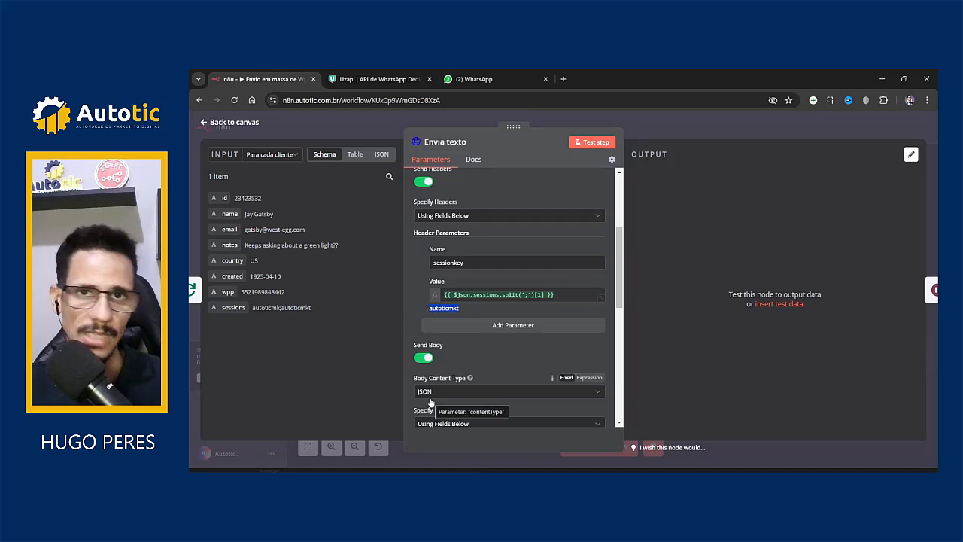
pyautogui.click(559, 299)
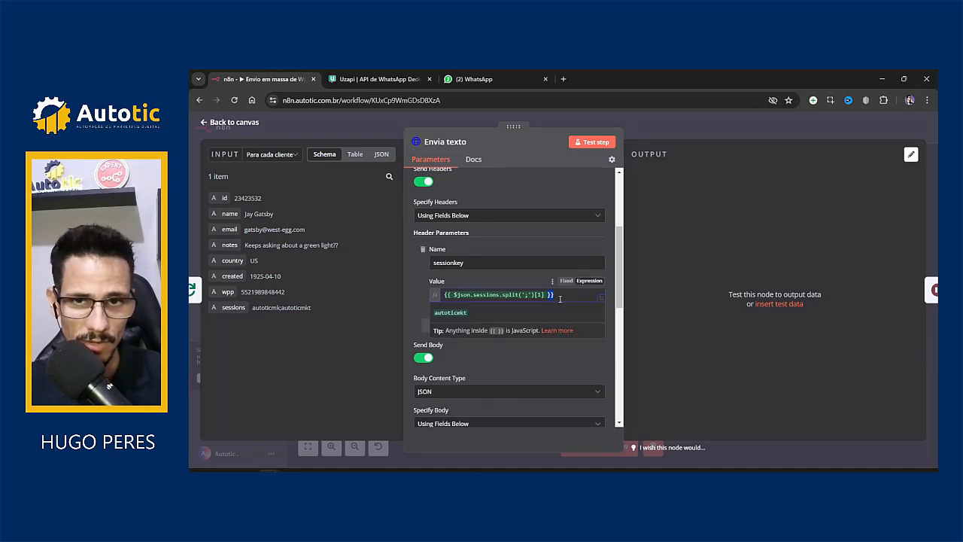
# Step: Copy the split expression into the body session value and change its index to [0]
pyautogui.hotkey('ctrl', 'a')
pyautogui.hotkey('ctrl', 'c')
pyautogui.scroll(-3, 456, 281)
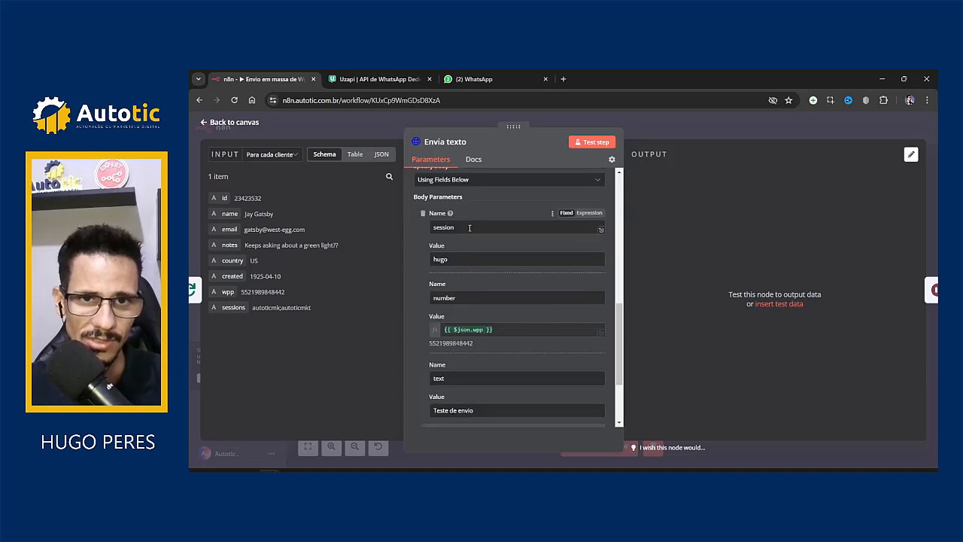
pyautogui.doubleClick(466, 260)
pyautogui.press('BackSpace')
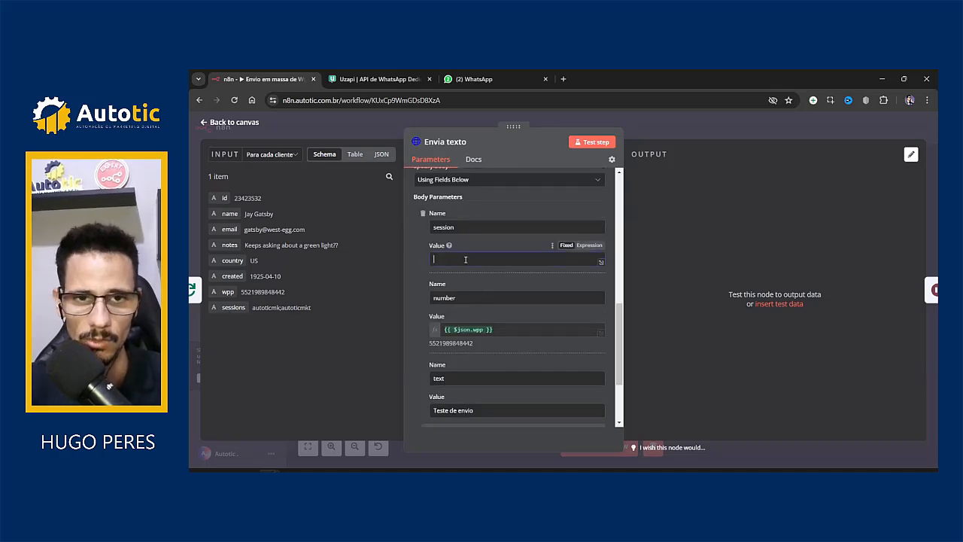
pyautogui.click(589, 245)
pyautogui.hotkey('ctrl', 'v')
pyautogui.click(415, 266)
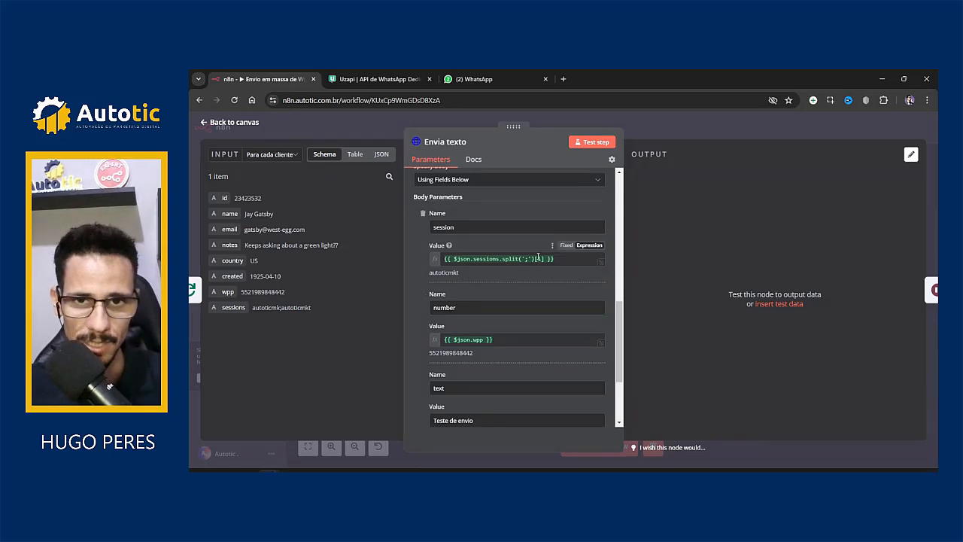
pyautogui.click(538, 258)
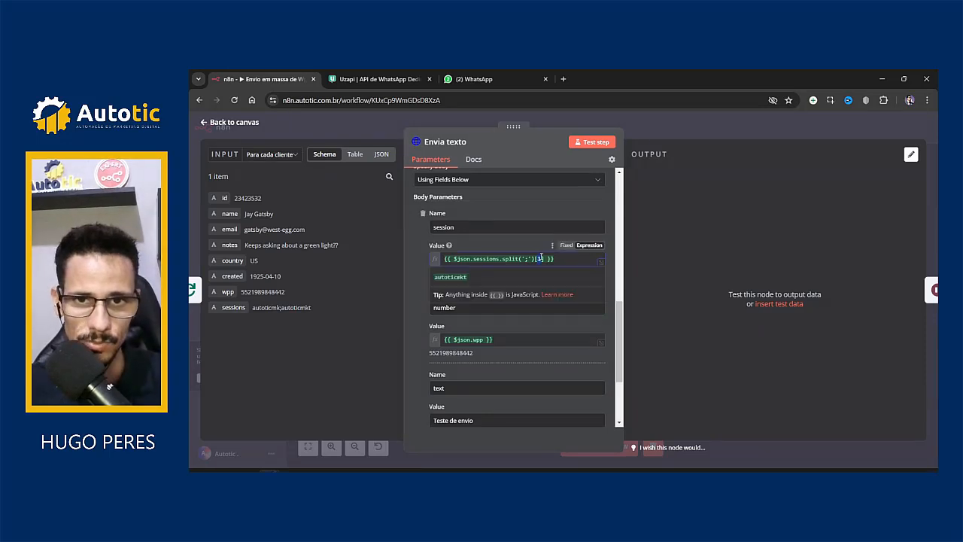
pyautogui.click(410, 275)
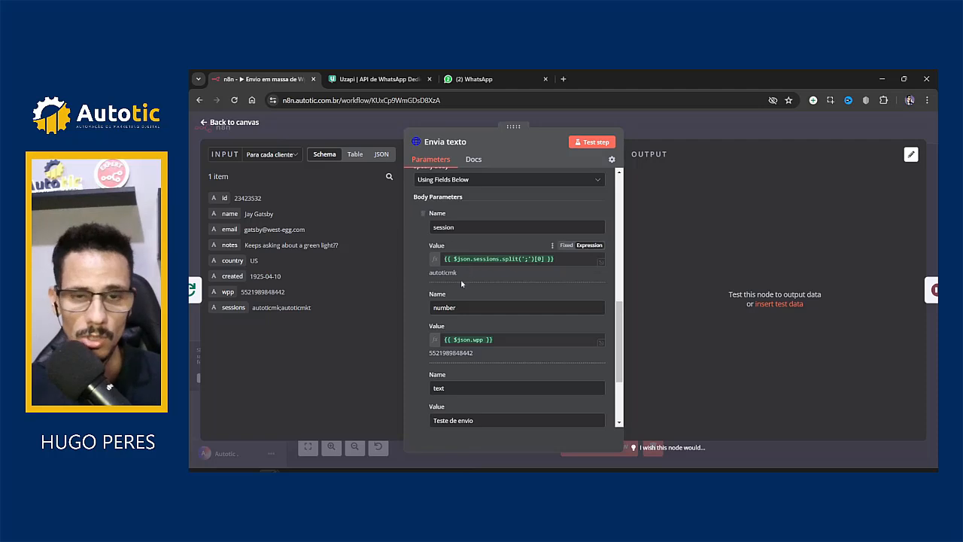
pyautogui.scroll(3, 462, 283)
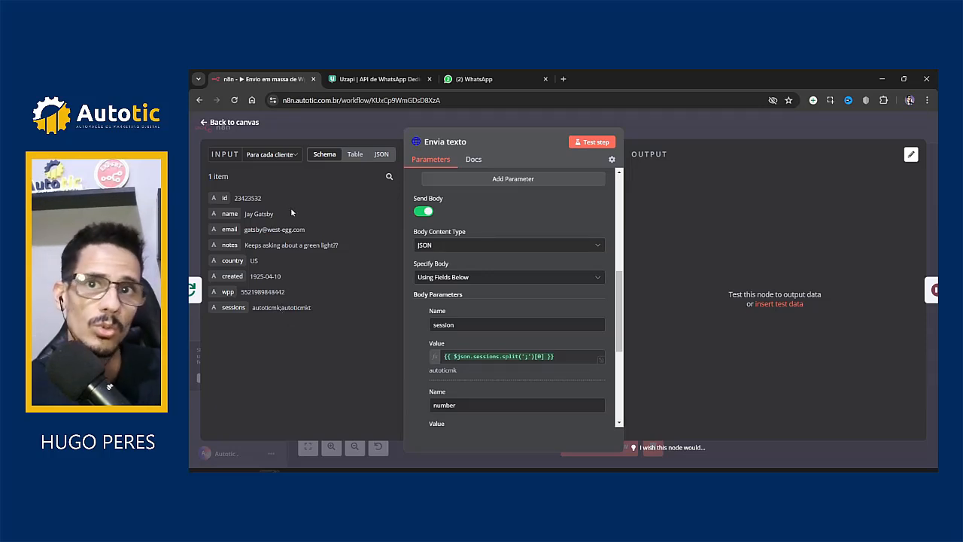
# Step: Connect Aguarda 2s's output back into the Para cada cliente loop
pyautogui.click(677, 129)
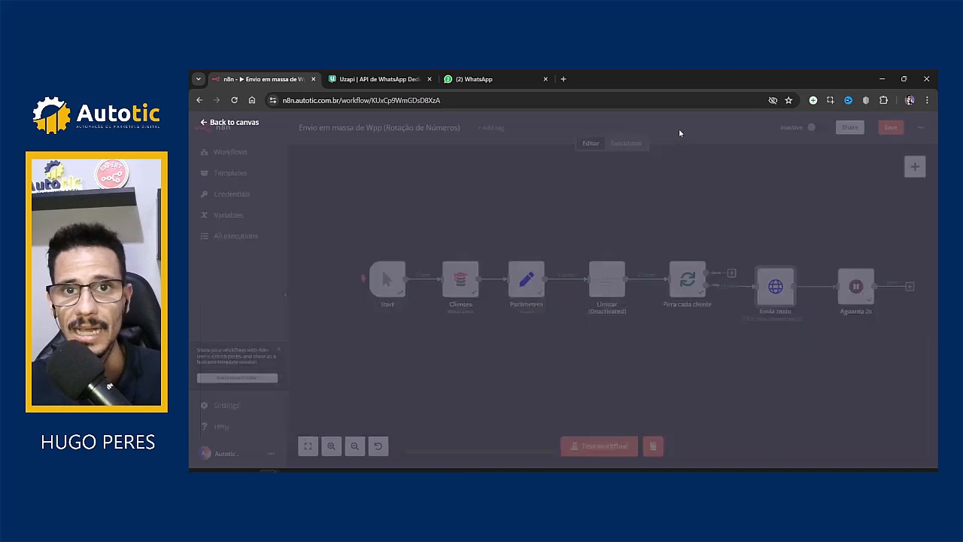
pyautogui.moveTo(875, 287); pyautogui.dragTo(668, 299)
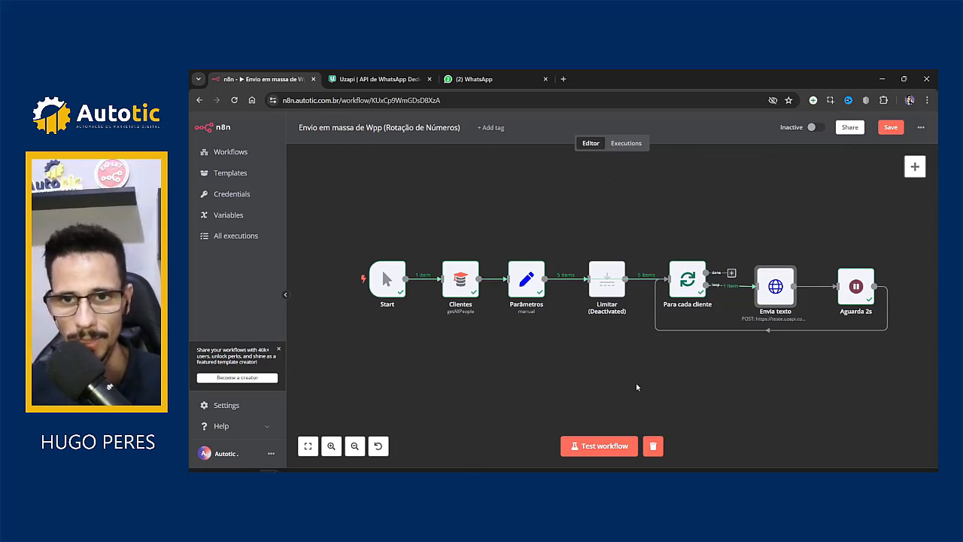
pyautogui.click(305, 453)
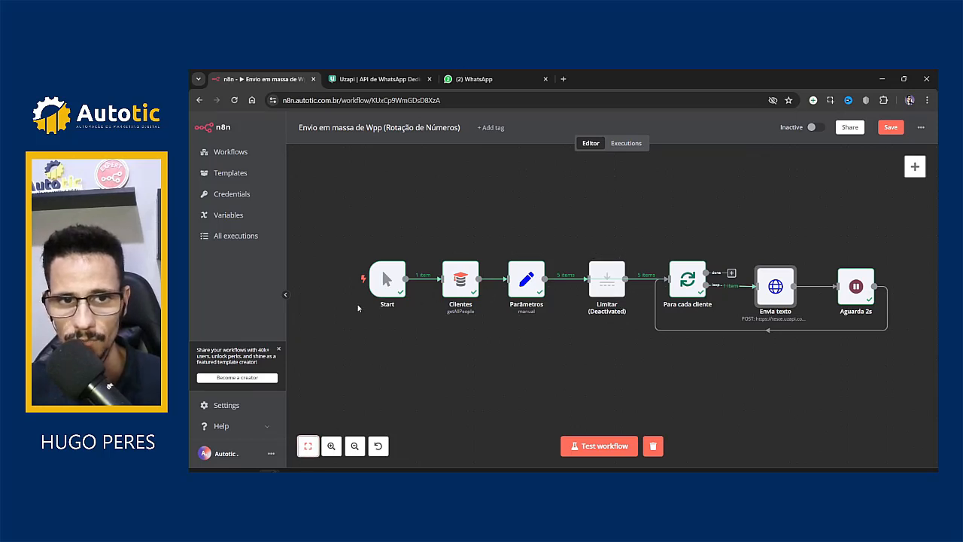
# Step: Shift Start, Clientes, Parâmetros and Limitar left into line, then save the workflow
pyautogui.moveTo(382, 270); pyautogui.dragTo(360, 267)
pyautogui.moveTo(460, 297); pyautogui.dragTo(437, 296)
pyautogui.moveTo(526, 295); pyautogui.dragTo(504, 295)
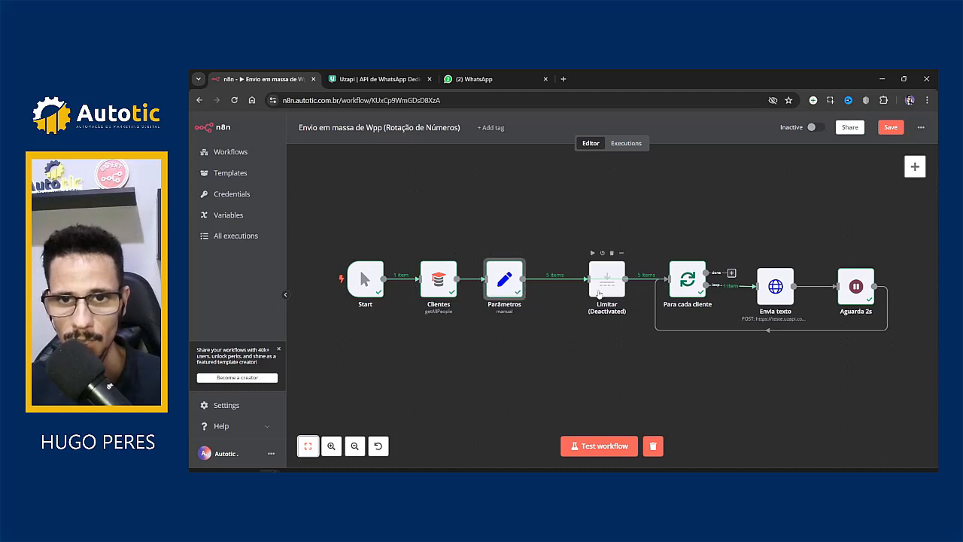
pyautogui.moveTo(599, 292); pyautogui.dragTo(587, 293)
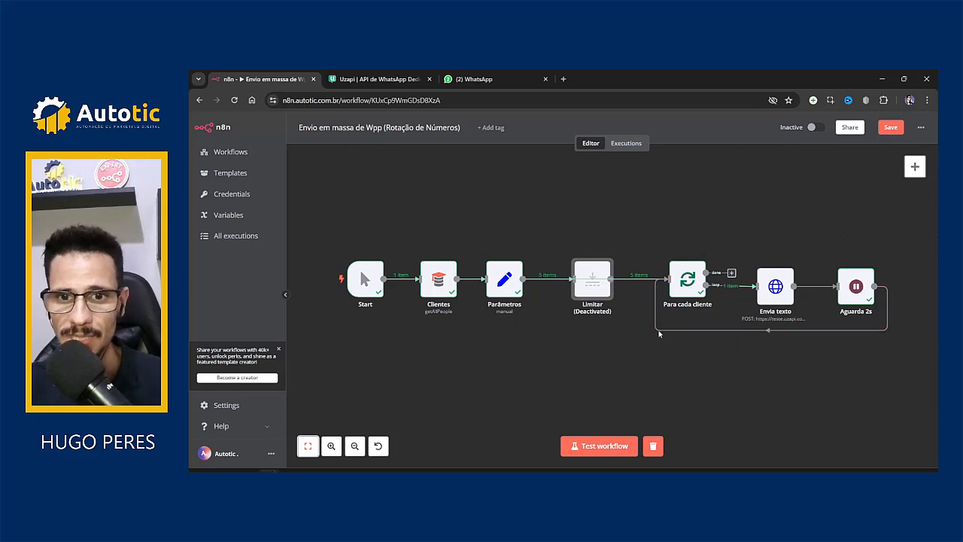
pyautogui.doubleClick(593, 290)
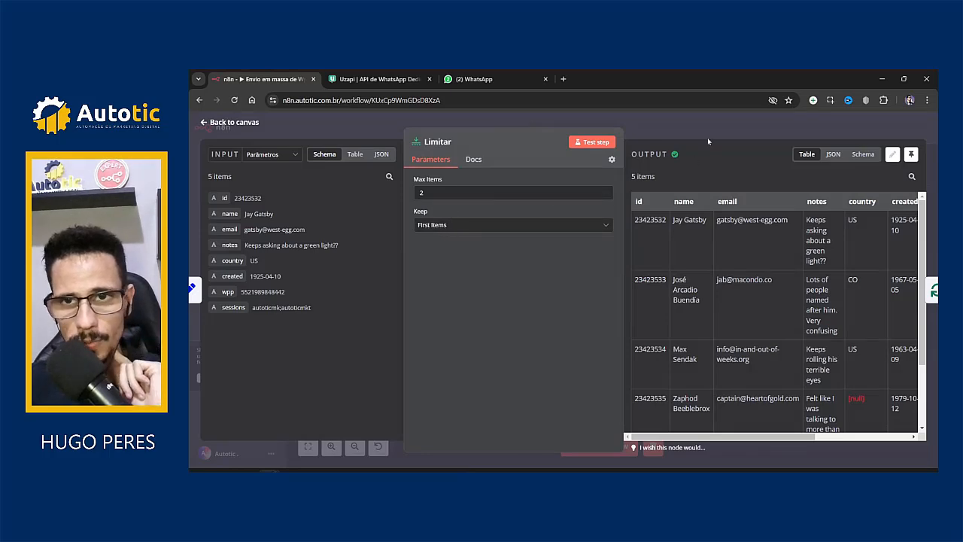
pyautogui.click(692, 151)
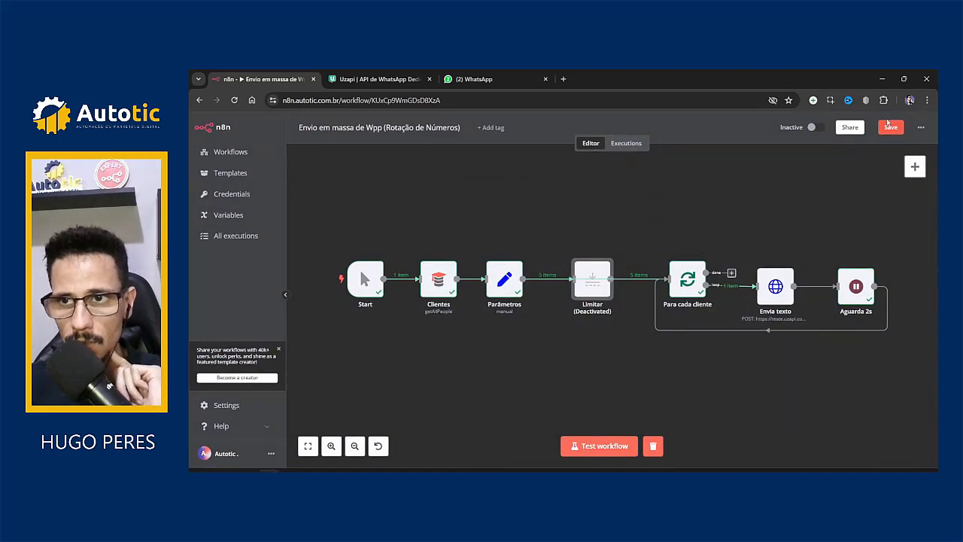
pyautogui.click(891, 128)
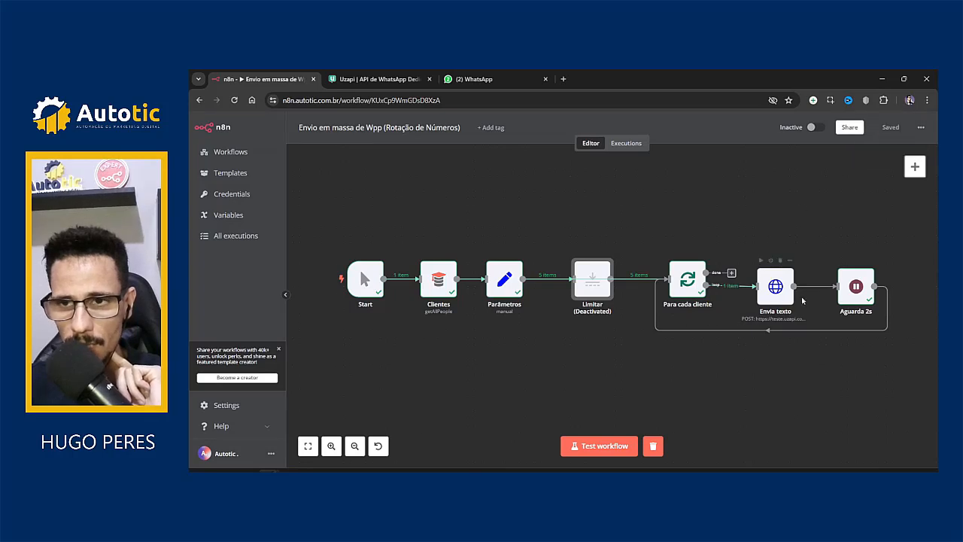
pyautogui.click(308, 445)
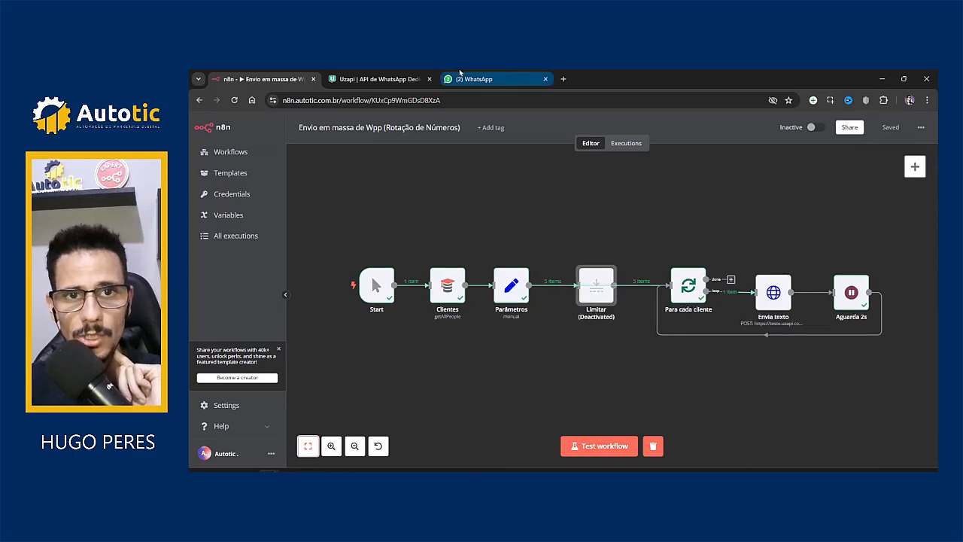
# Step: Empty the first recipient's WhatsApp chat and the Autotic business chat with Limpar conversa
pyautogui.click(471, 77)
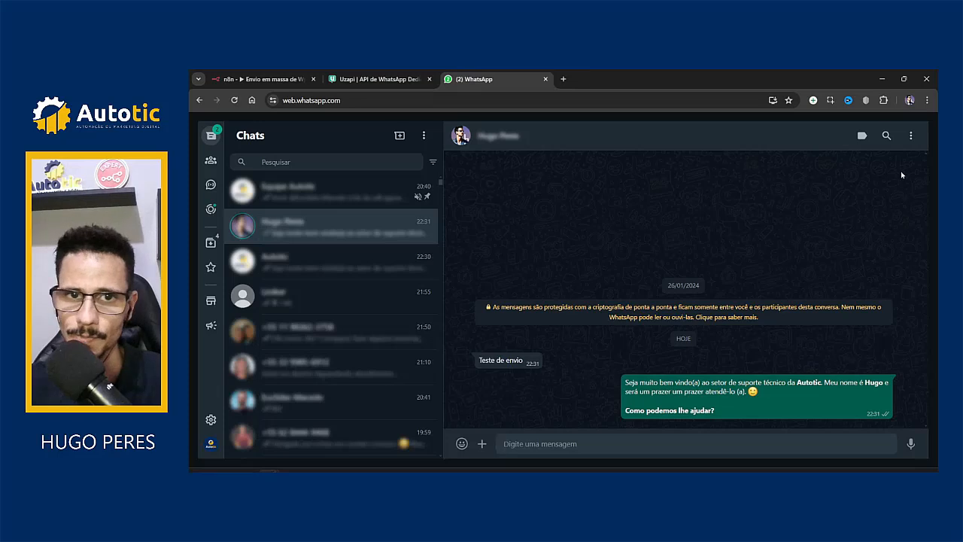
pyautogui.click(910, 136)
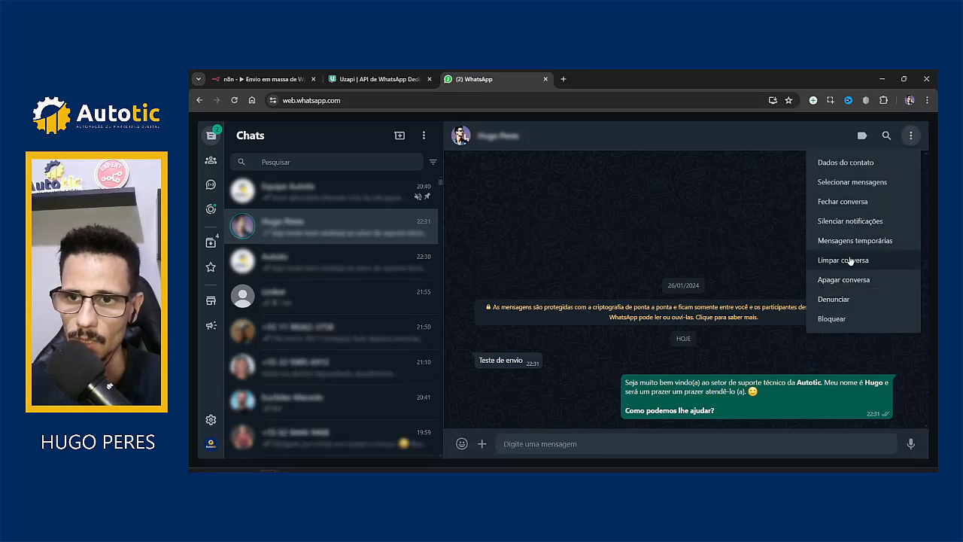
pyautogui.click(847, 259)
pyautogui.click(633, 333)
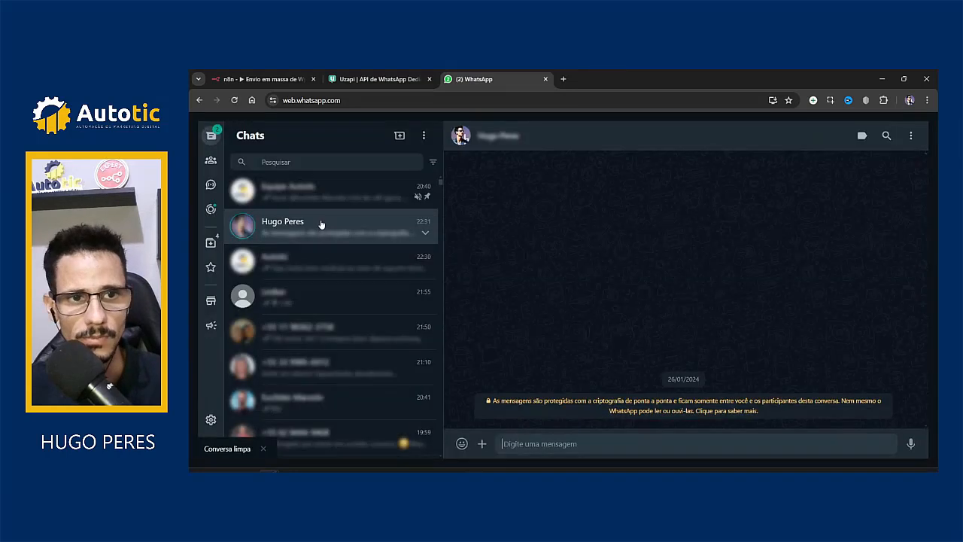
pyautogui.click(300, 261)
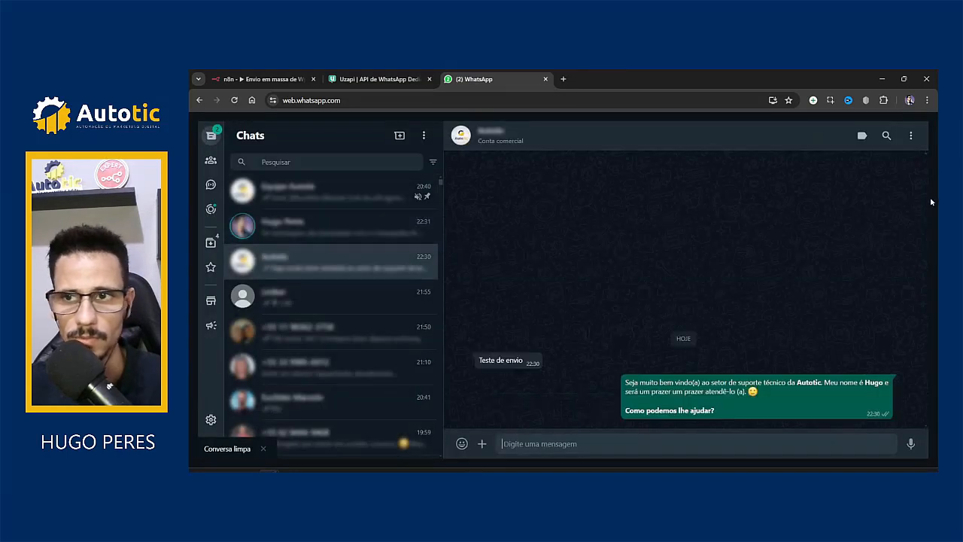
pyautogui.click(912, 137)
pyautogui.click(846, 260)
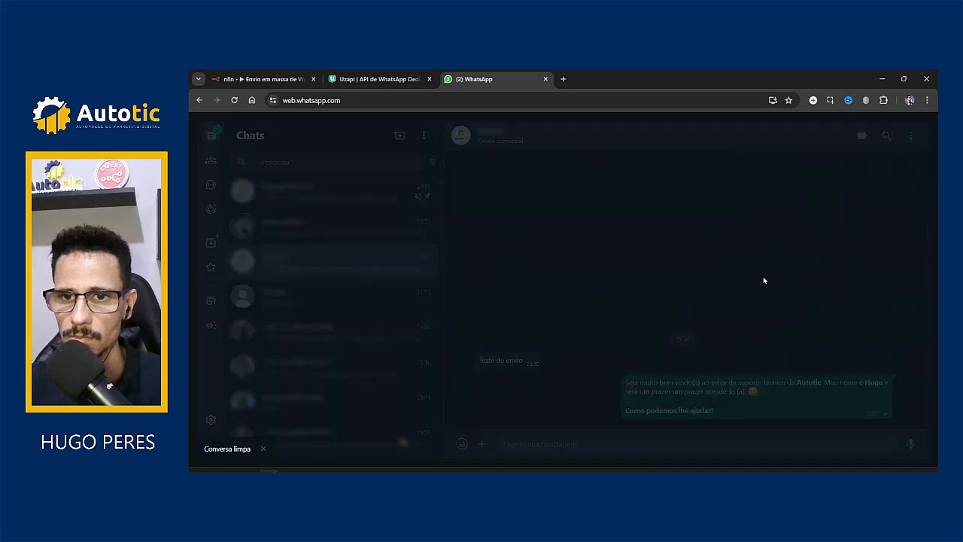
pyautogui.click(633, 333)
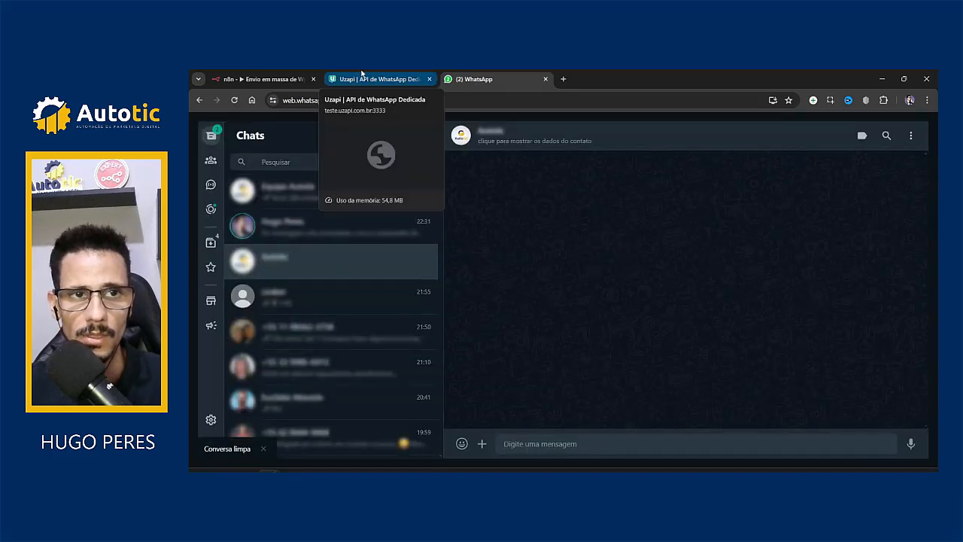
pyautogui.click(255, 80)
# Step: Run the whole workflow and open the failing Envia texto node
pyautogui.click(599, 446)
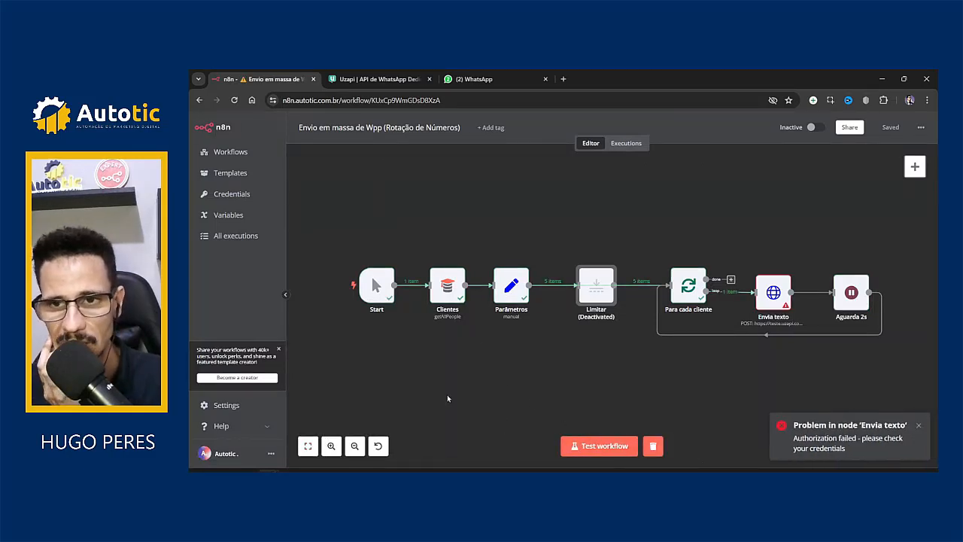
pyautogui.doubleClick(770, 296)
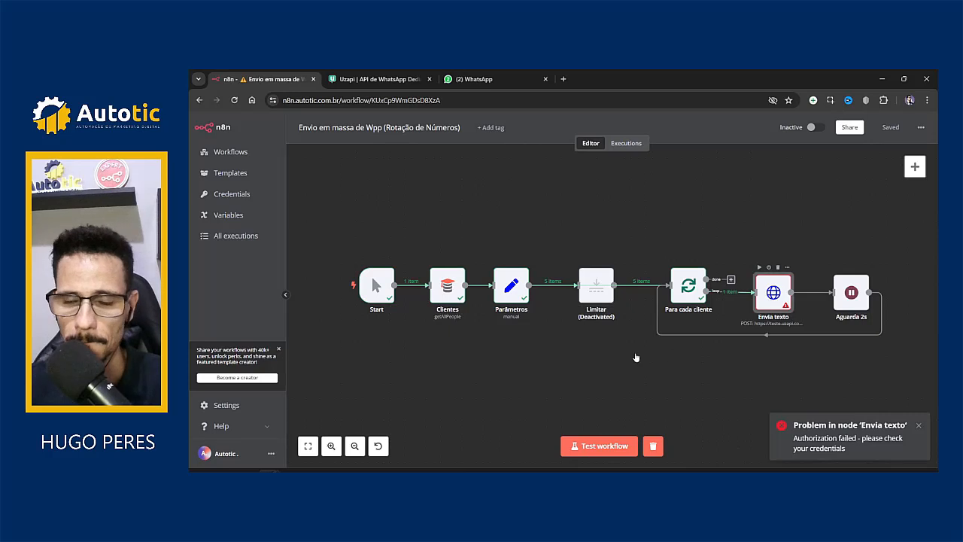
pyautogui.scroll(-5, 567, 370)
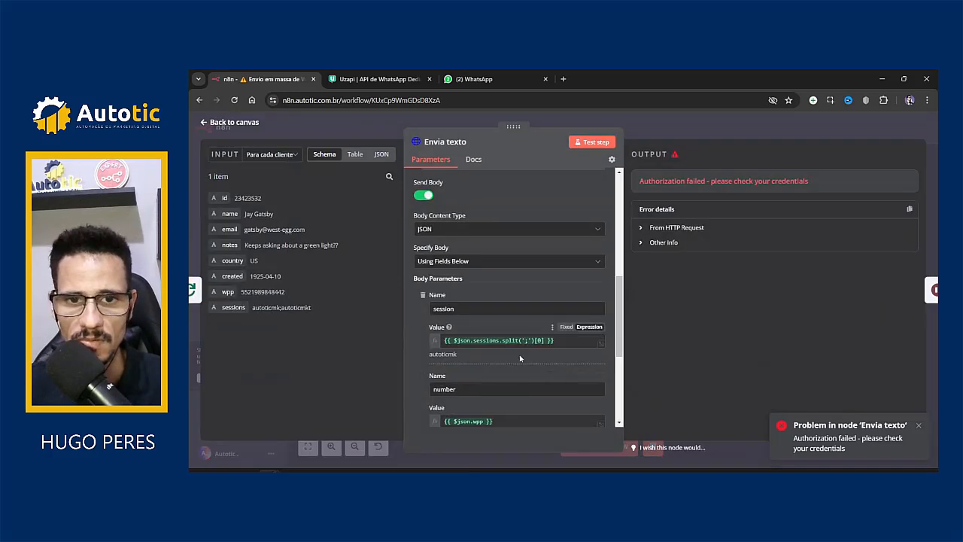
pyautogui.scroll(-5, 463, 366)
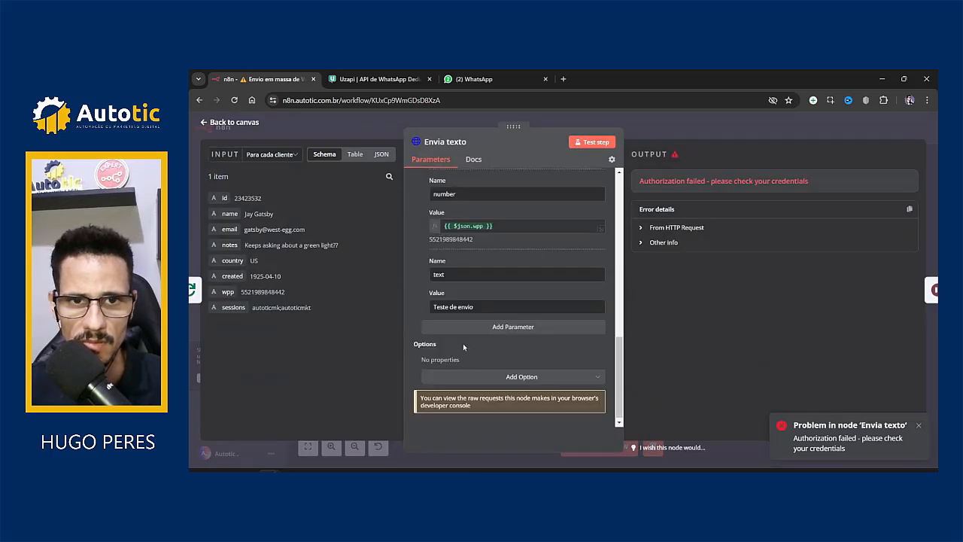
pyautogui.scroll(3, 463, 343)
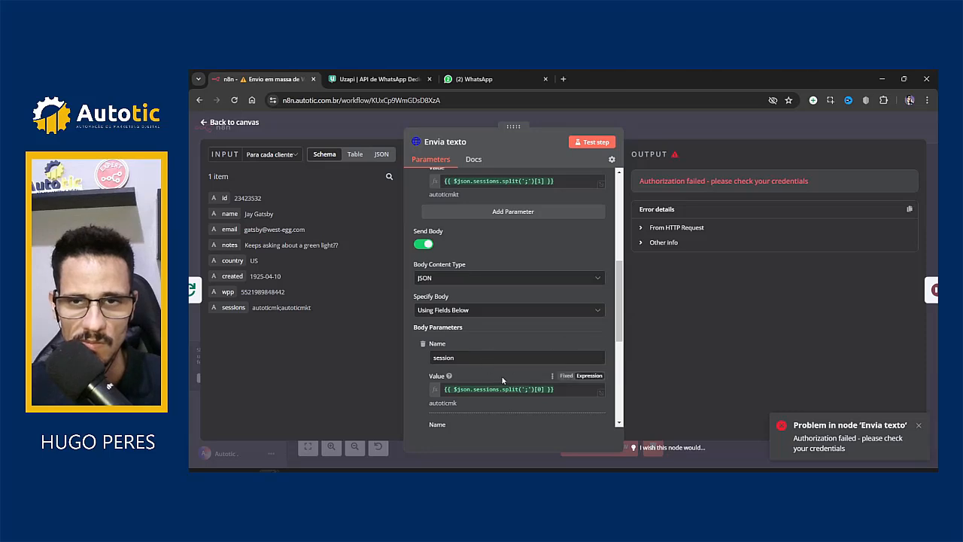
# Step: Expand the HTTP request error details and review the sessionkey header and session fields
pyautogui.click(649, 229)
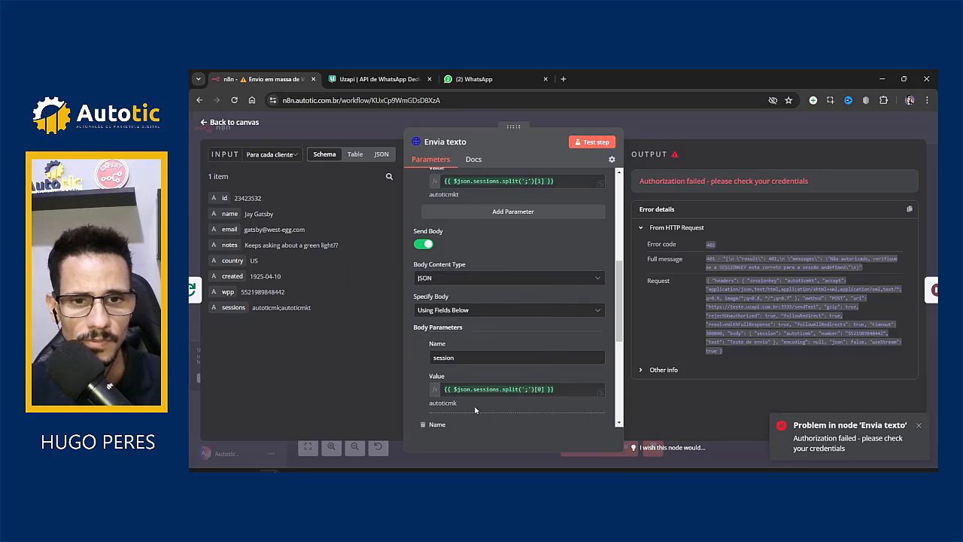
pyautogui.scroll(1, 493, 340)
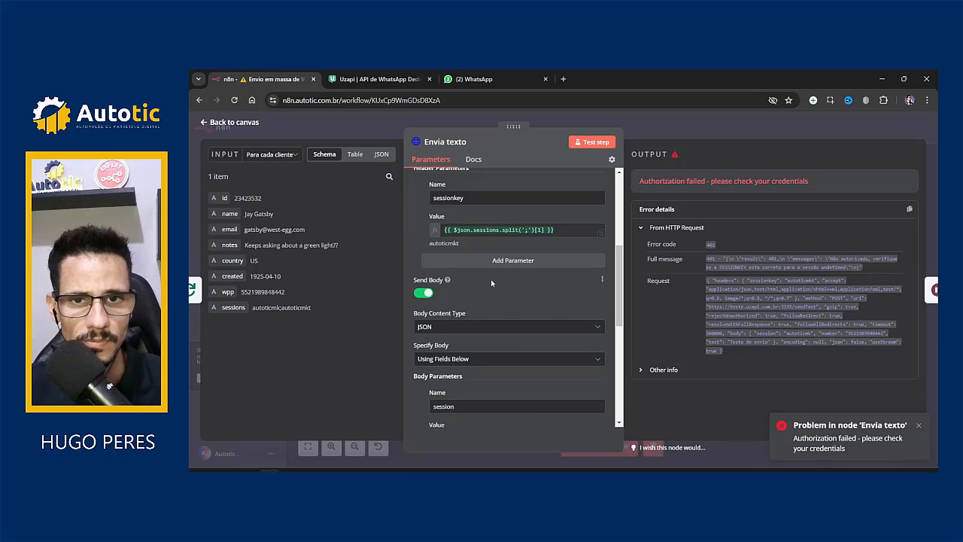
pyautogui.scroll(-2, 481, 331)
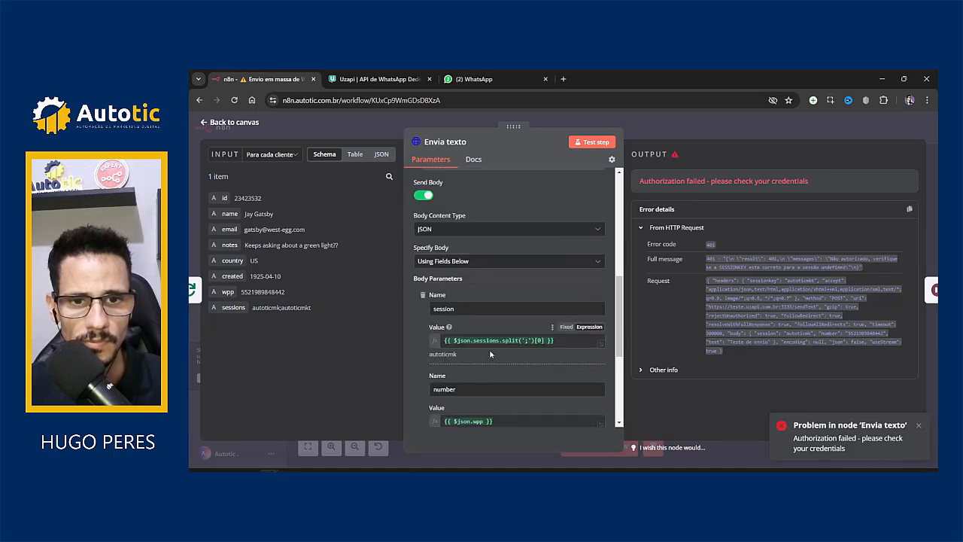
pyautogui.scroll(2, 489, 350)
pyautogui.click(544, 235)
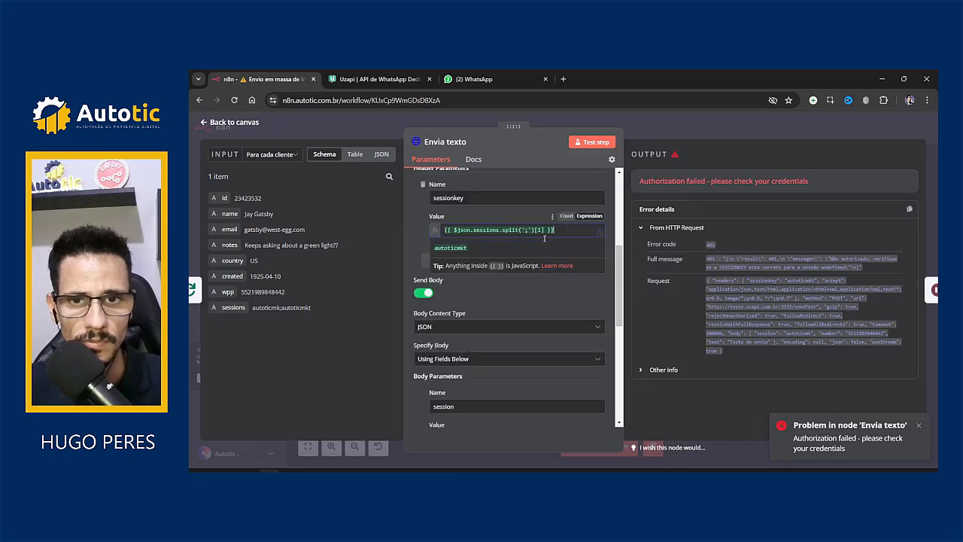
pyautogui.click(410, 243)
pyautogui.scroll(-3, 426, 378)
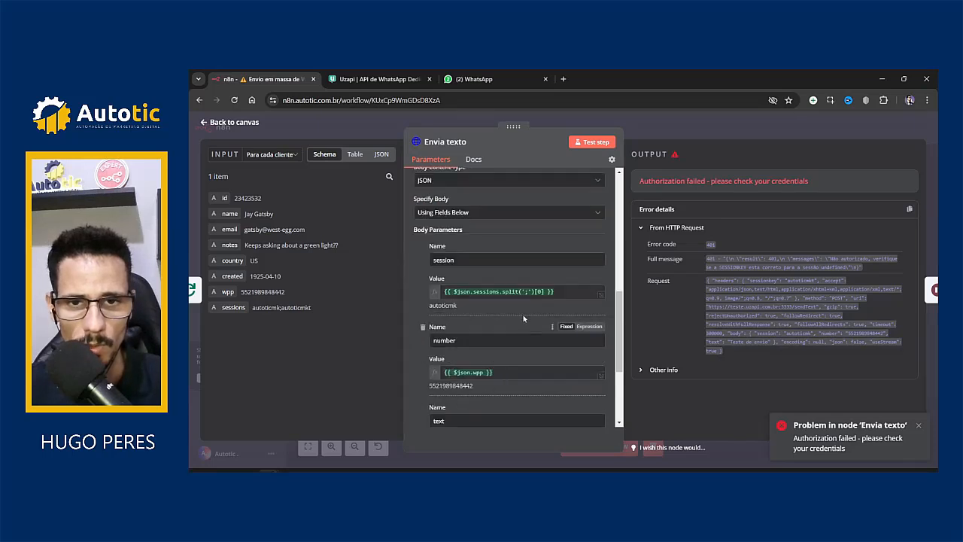
pyautogui.scroll(-3, 484, 388)
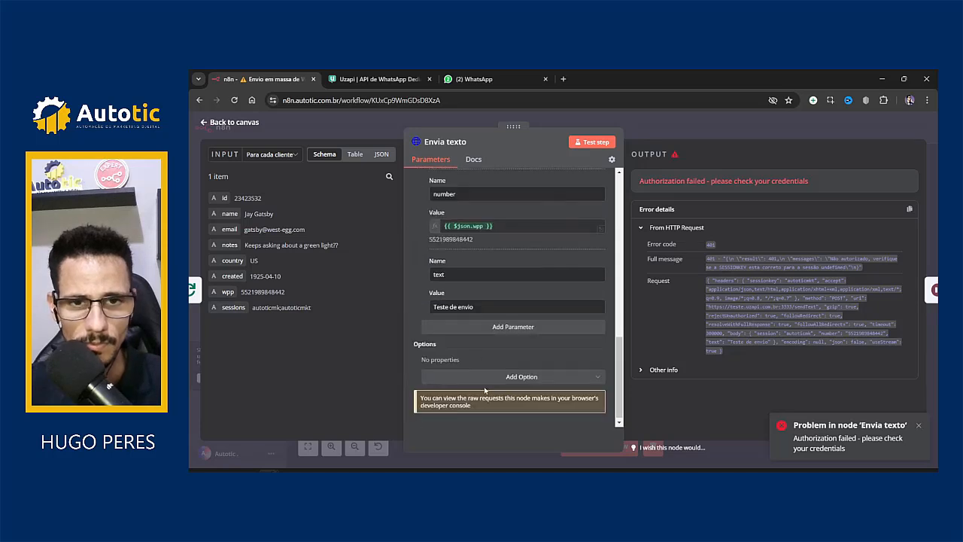
pyautogui.scroll(3, 516, 355)
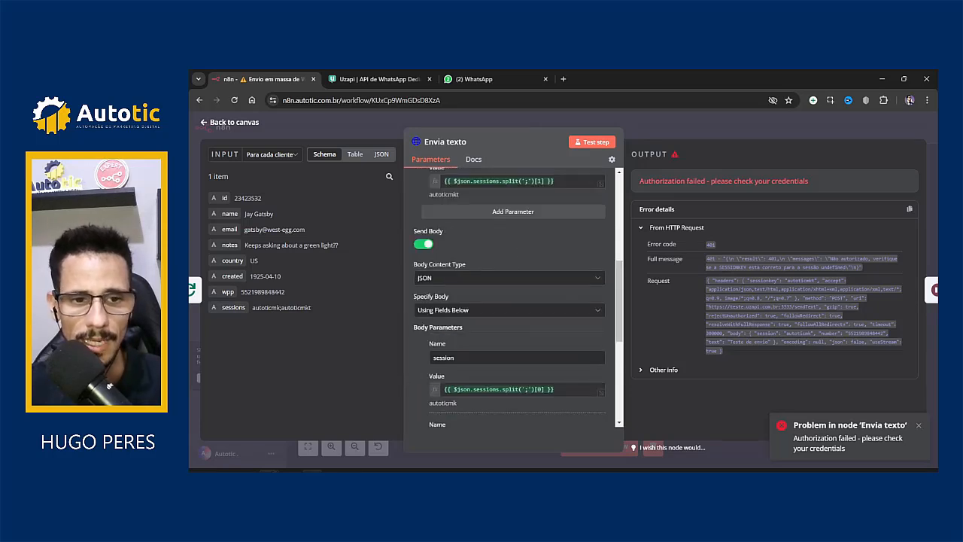
pyautogui.click(376, 414)
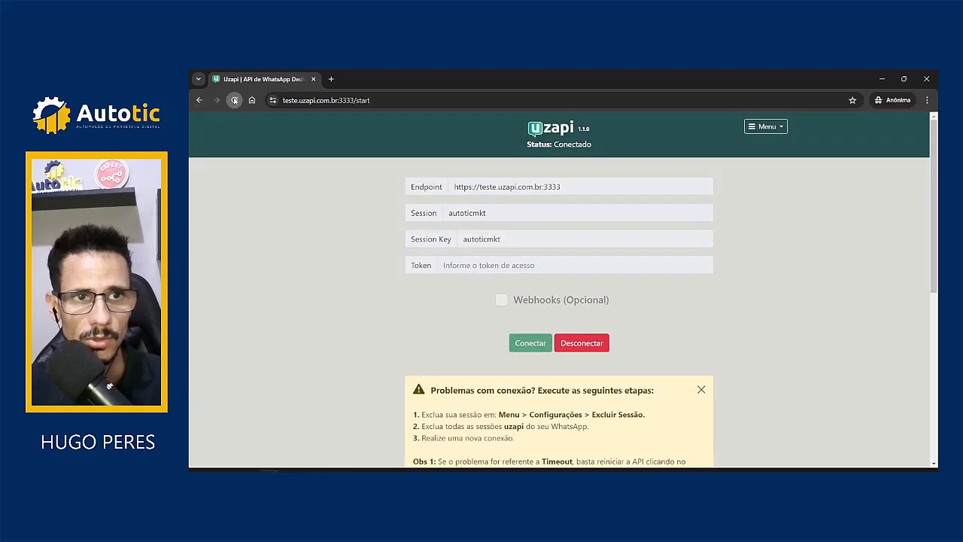
# Step: Reload Uzapi's connection page and confirm autoticmkt shows Conectado before minimizing it
pyautogui.click(234, 100)
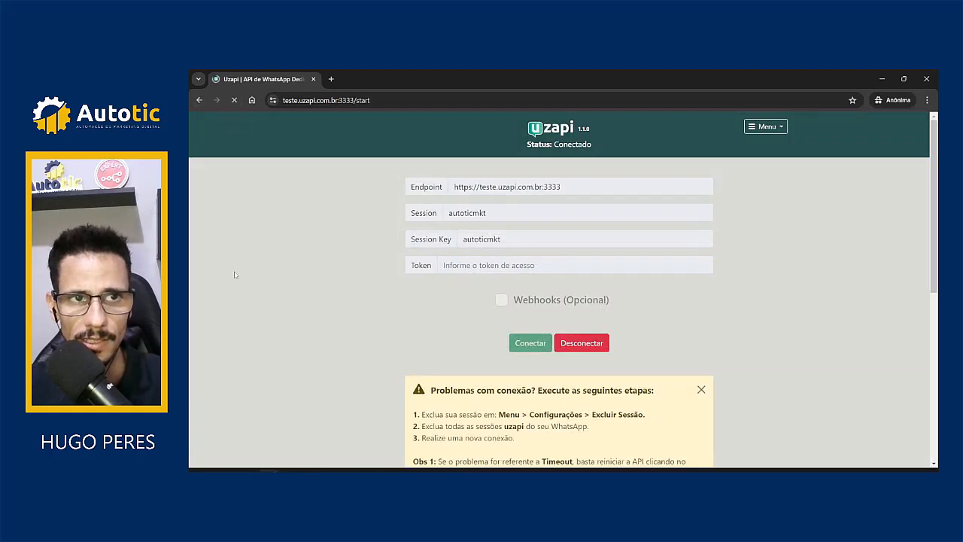
pyautogui.scroll(-3, 354, 263)
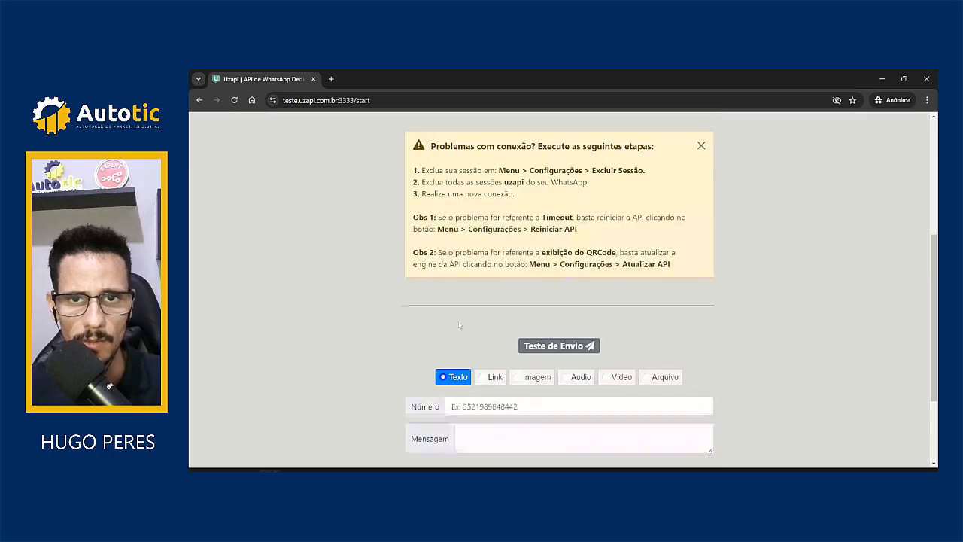
pyautogui.scroll(3, 354, 263)
pyautogui.click(882, 78)
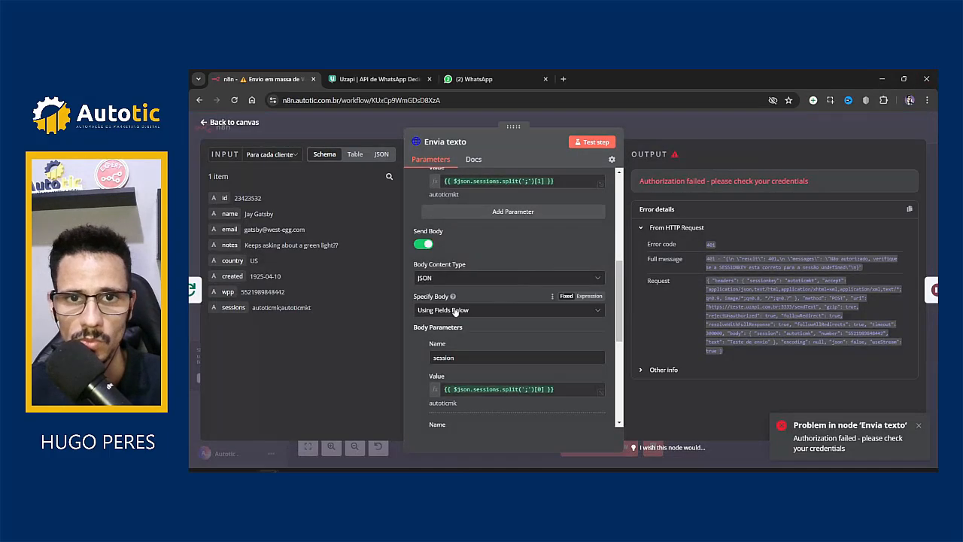
# Step: Append .trim() after the [1] index in the sessionkey header expression
pyautogui.scroll(3, 494, 279)
pyautogui.scroll(2, 493, 295)
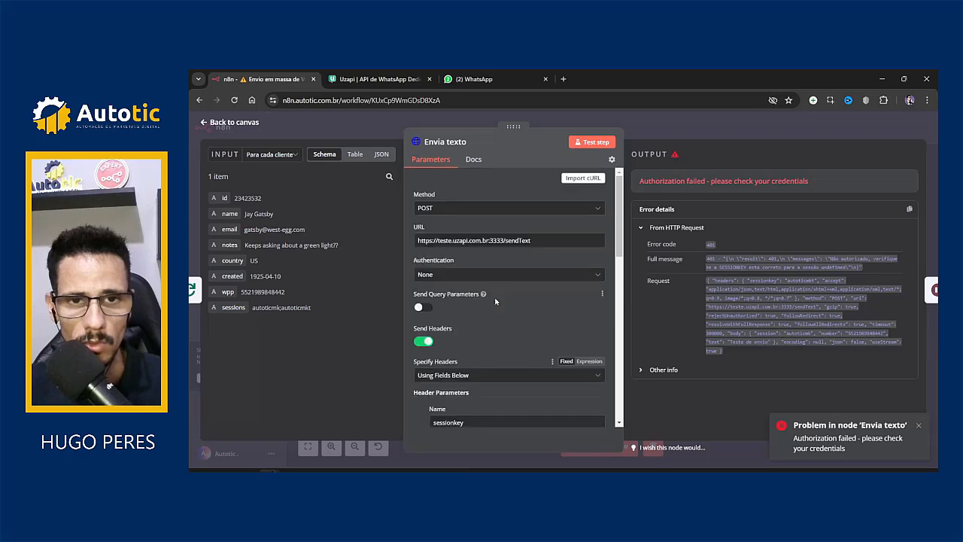
pyautogui.scroll(-3, 479, 297)
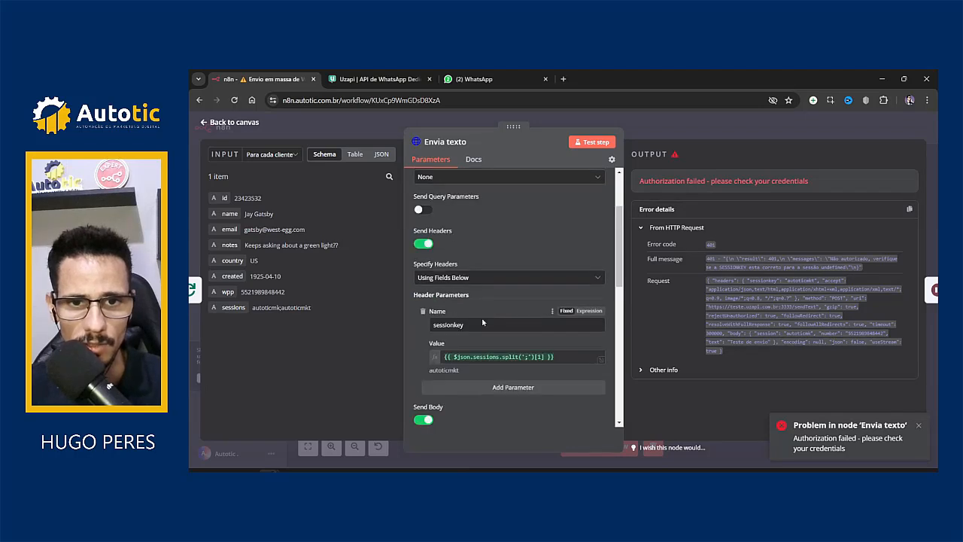
pyautogui.click(544, 357)
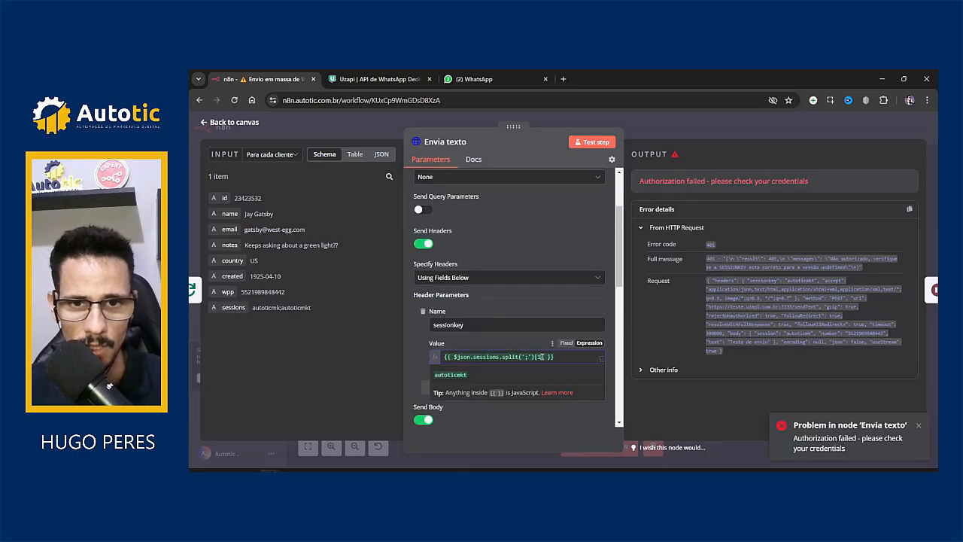
pyautogui.click(547, 358)
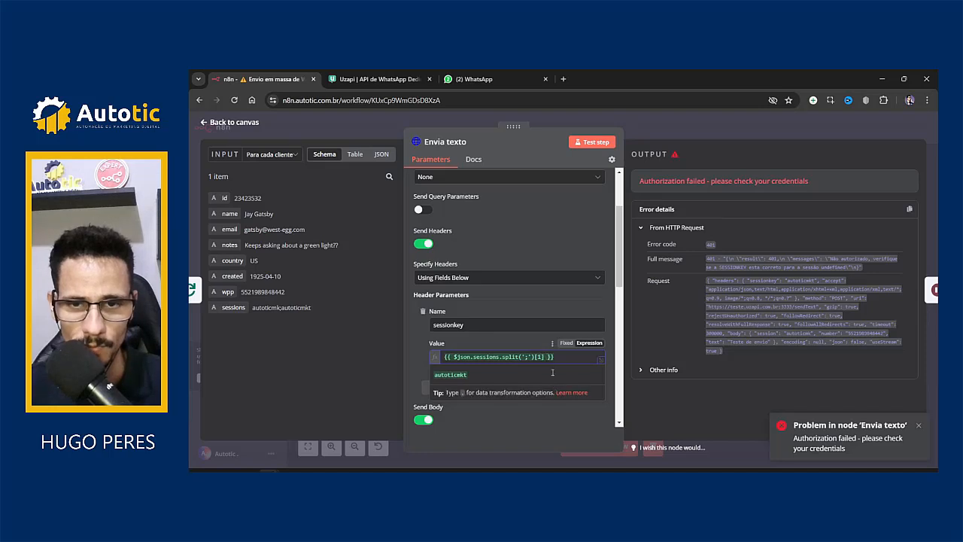
pyautogui.write('.trim')
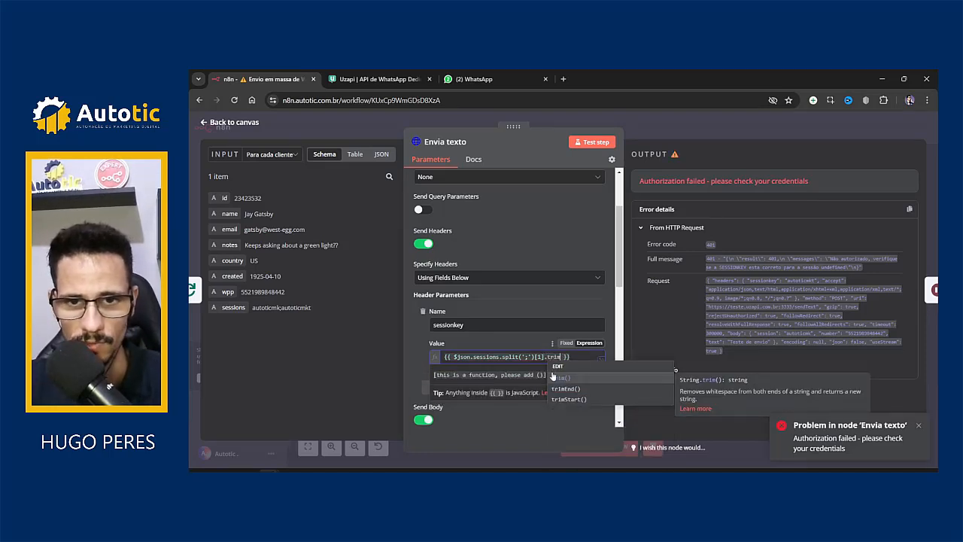
pyautogui.click(553, 377)
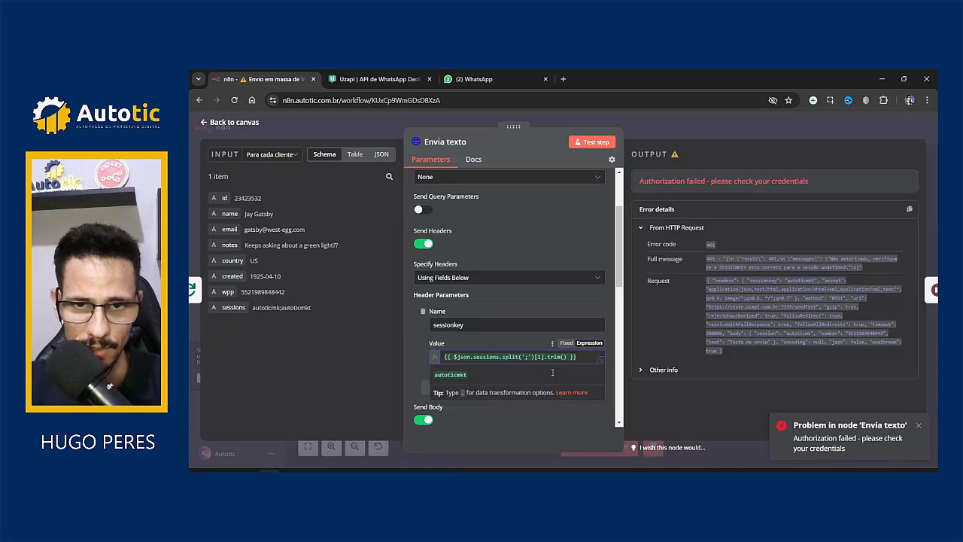
pyautogui.press('Left')
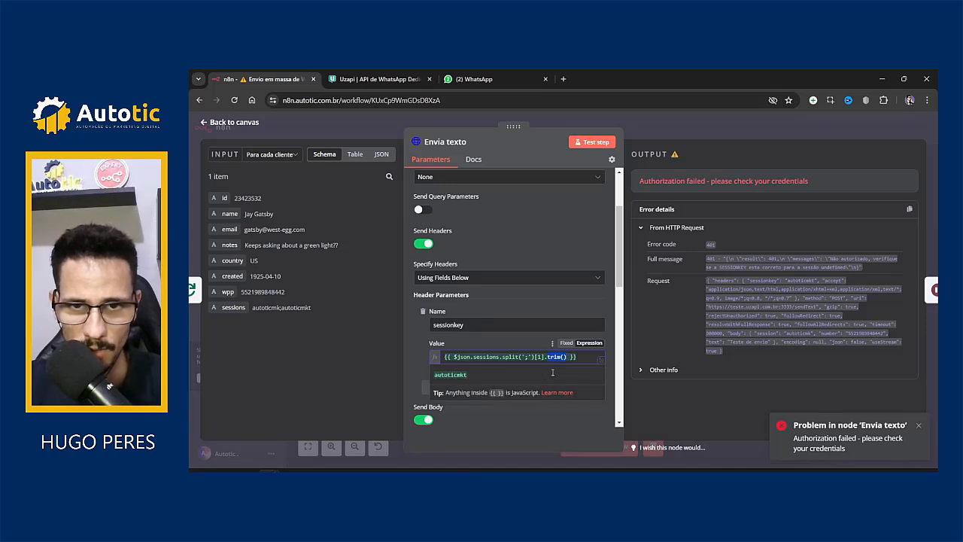
pyautogui.hotkey('shift', 'Left')
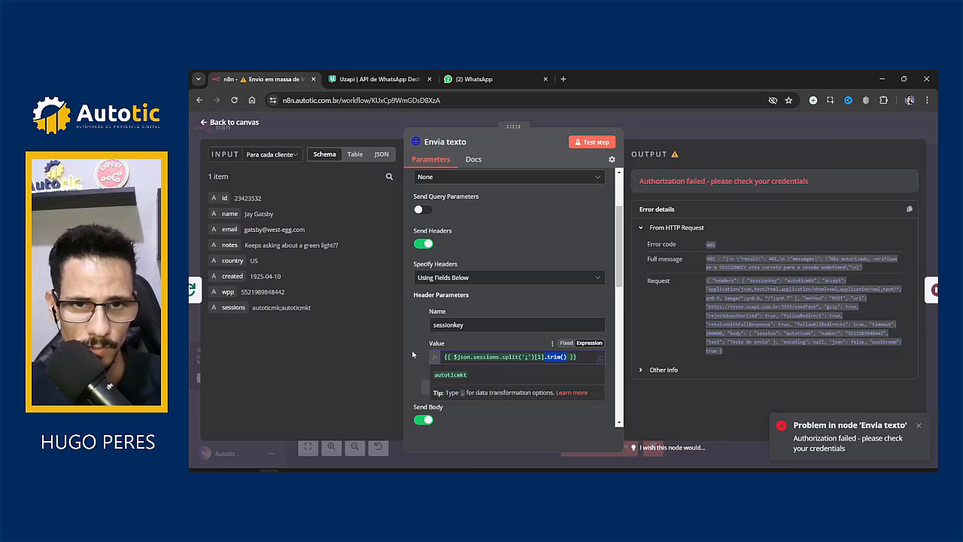
# Step: Append .trim() to the session body value expression
pyautogui.scroll(-2, 411, 349)
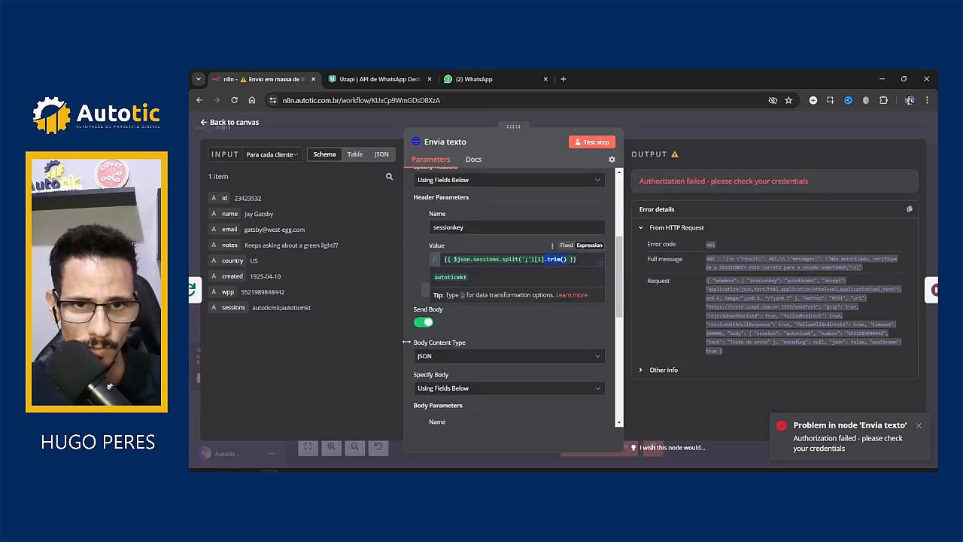
pyautogui.scroll(-1, 430, 349)
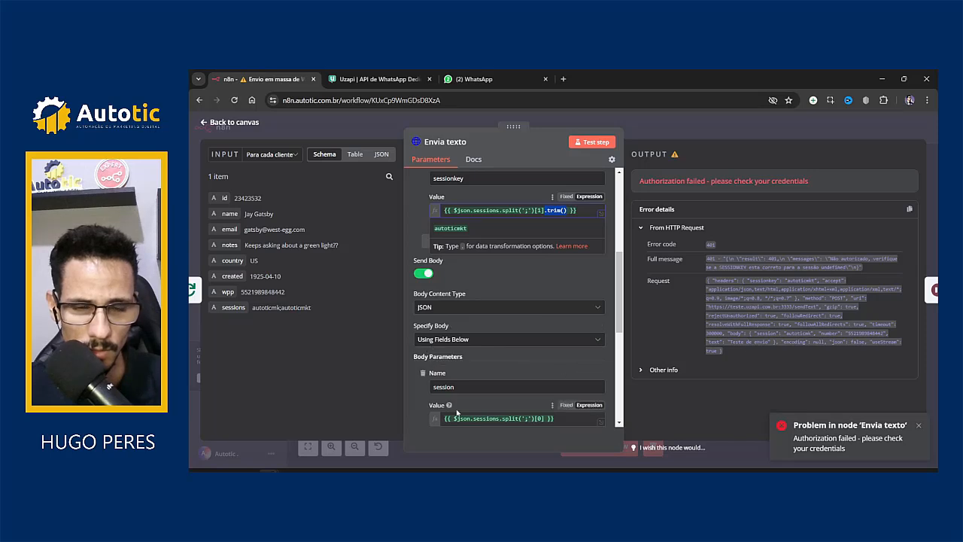
pyautogui.scroll(-1, 459, 413)
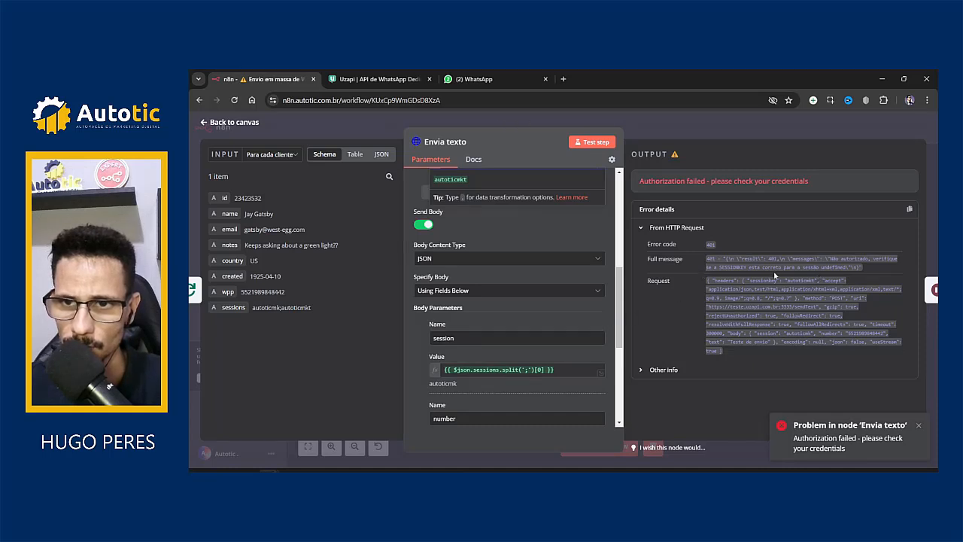
pyautogui.click(543, 370)
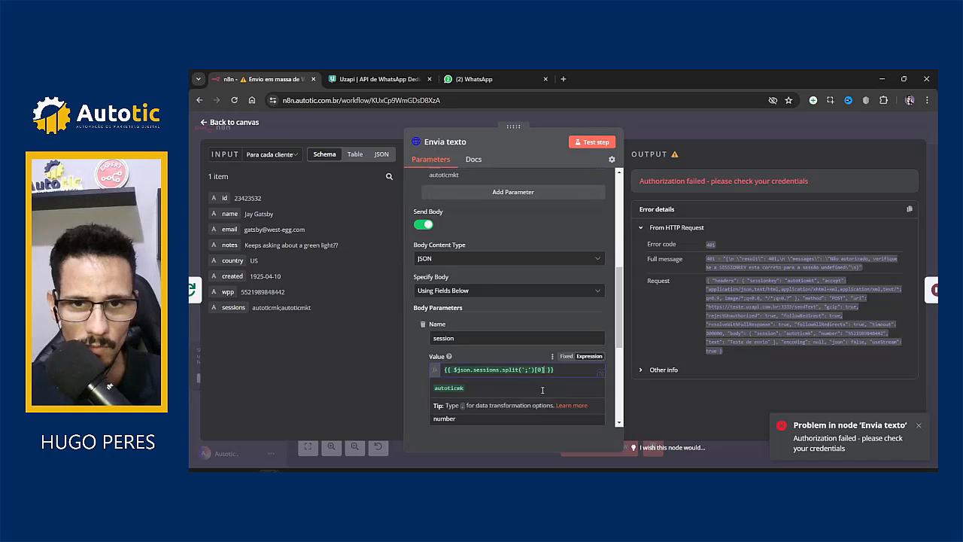
pyautogui.write('.trim()')
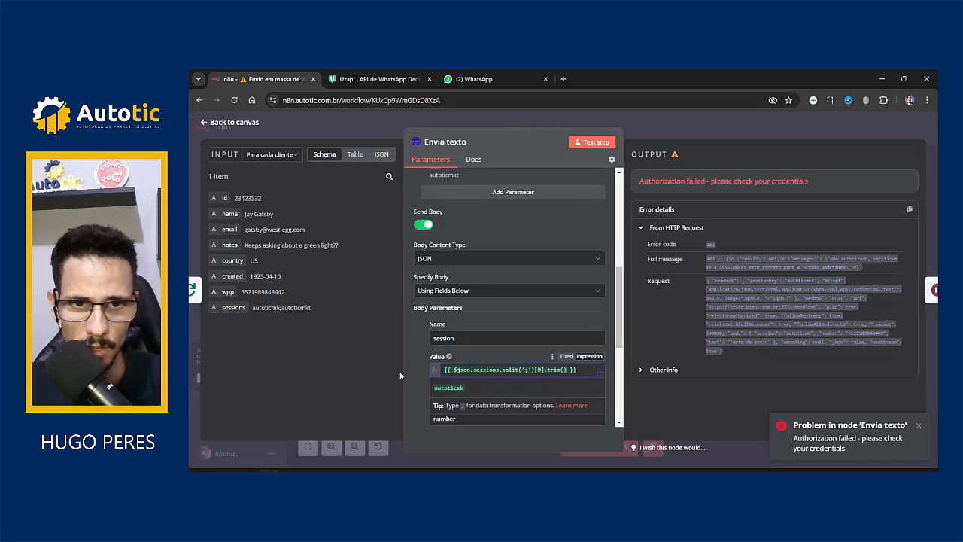
# Step: Check the session and sessionkey parameter names for typos
pyautogui.click(459, 337)
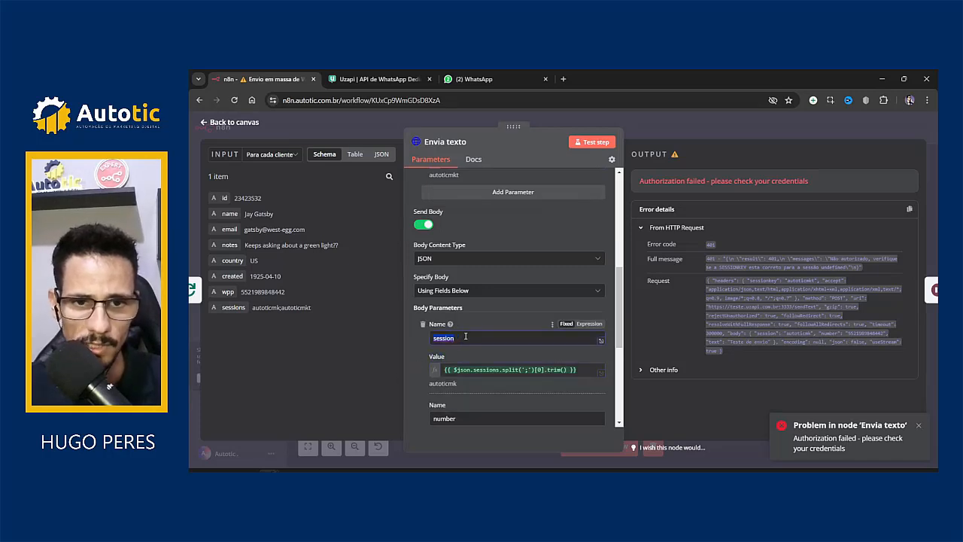
pyautogui.scroll(-2, 466, 336)
pyautogui.click(461, 240)
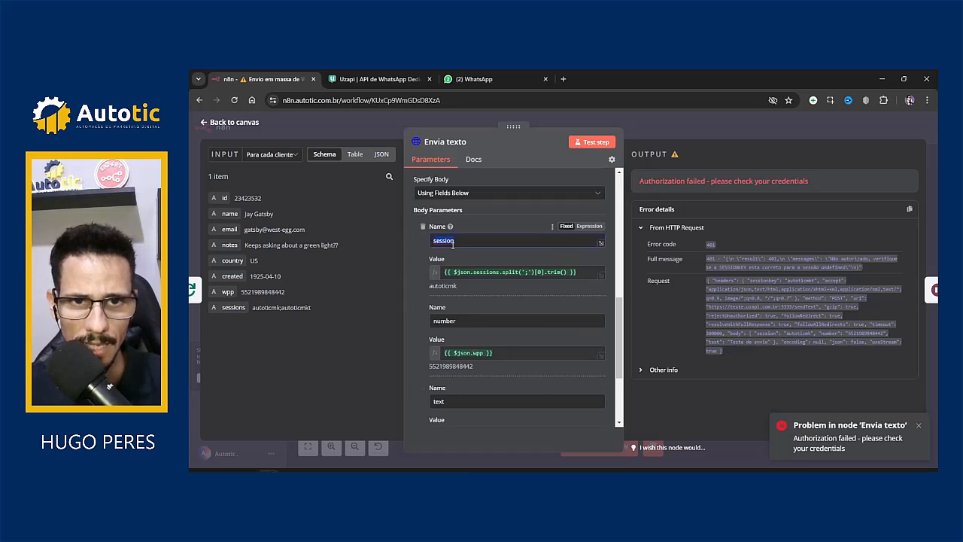
pyautogui.scroll(4, 464, 243)
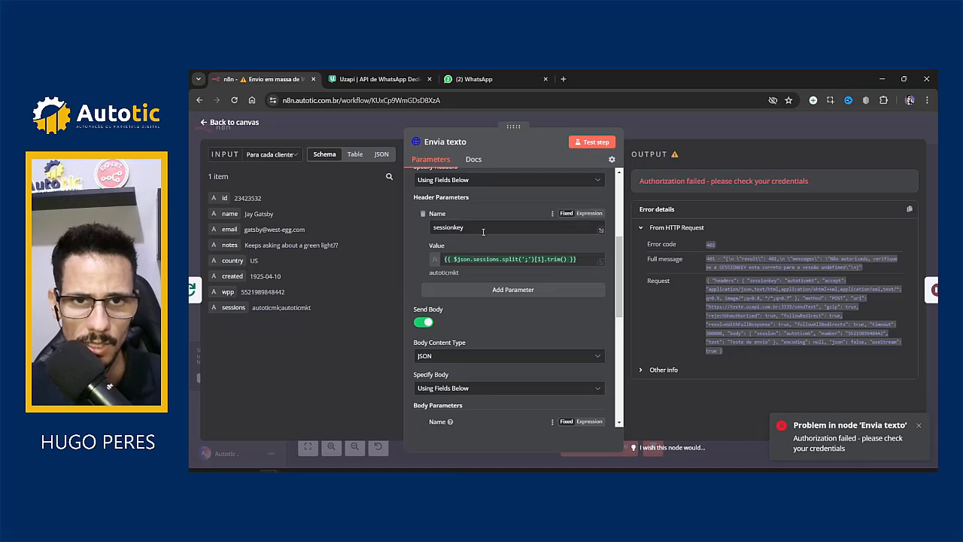
pyautogui.click(468, 233)
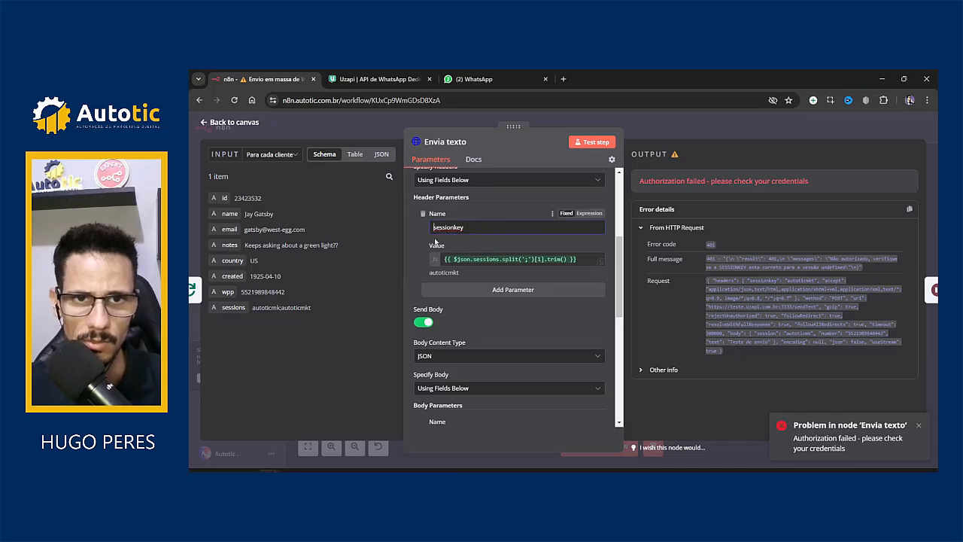
pyautogui.scroll(-8, 487, 225)
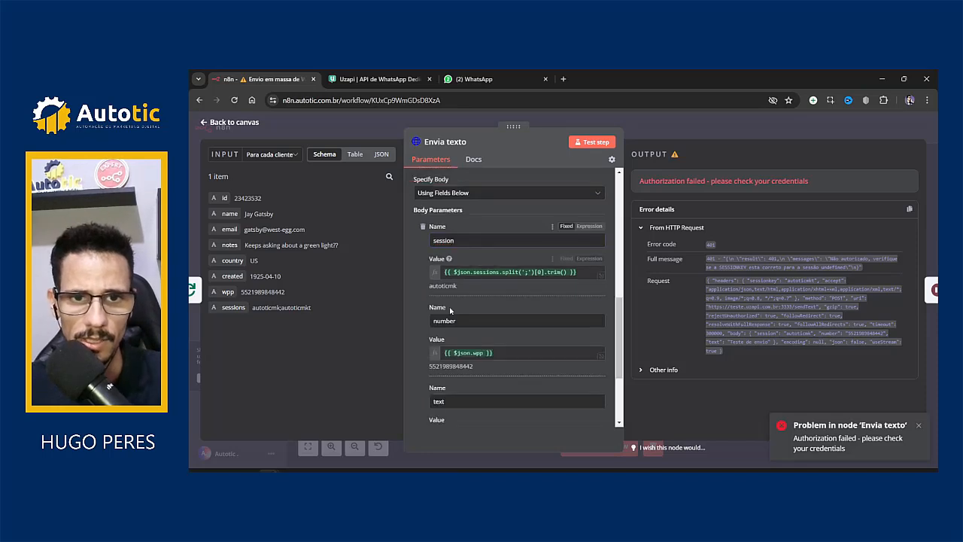
pyautogui.scroll(3, 467, 297)
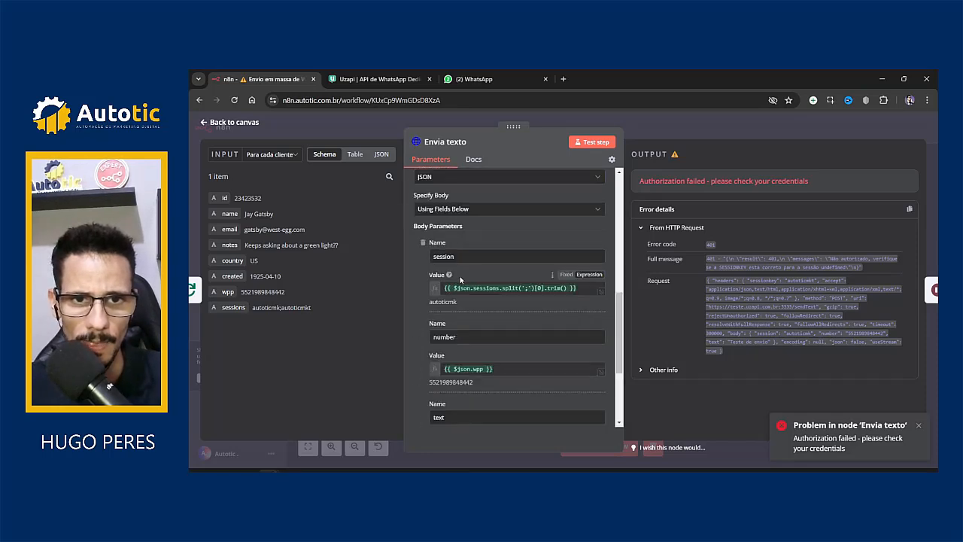
pyautogui.click(465, 257)
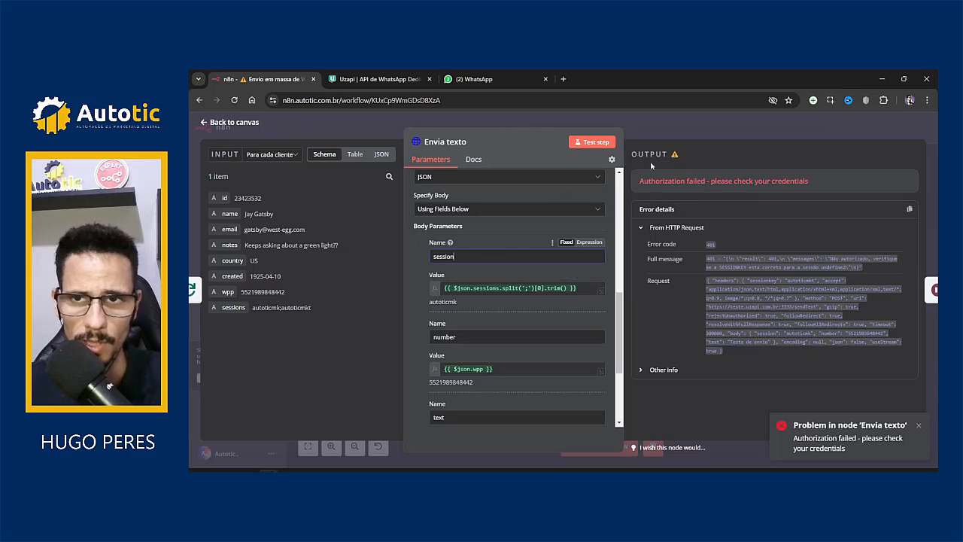
# Step: Re-run the workflow and open Envia texto, which still reports authorization failed
pyautogui.click(686, 132)
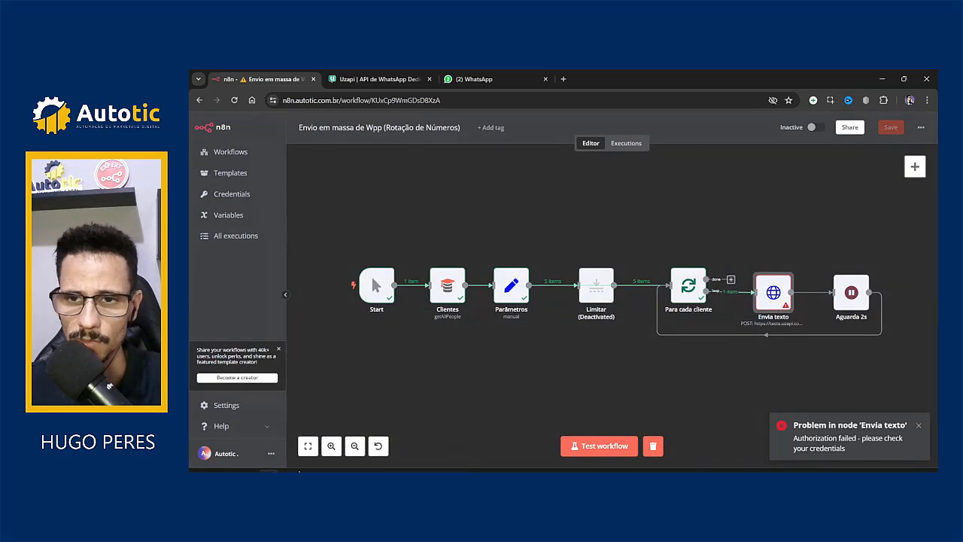
pyautogui.click(577, 452)
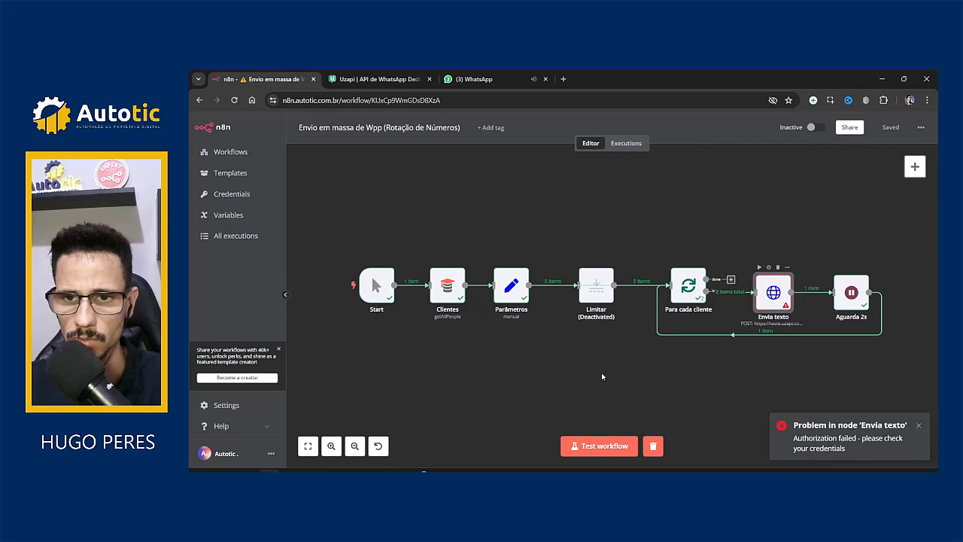
pyautogui.doubleClick(773, 292)
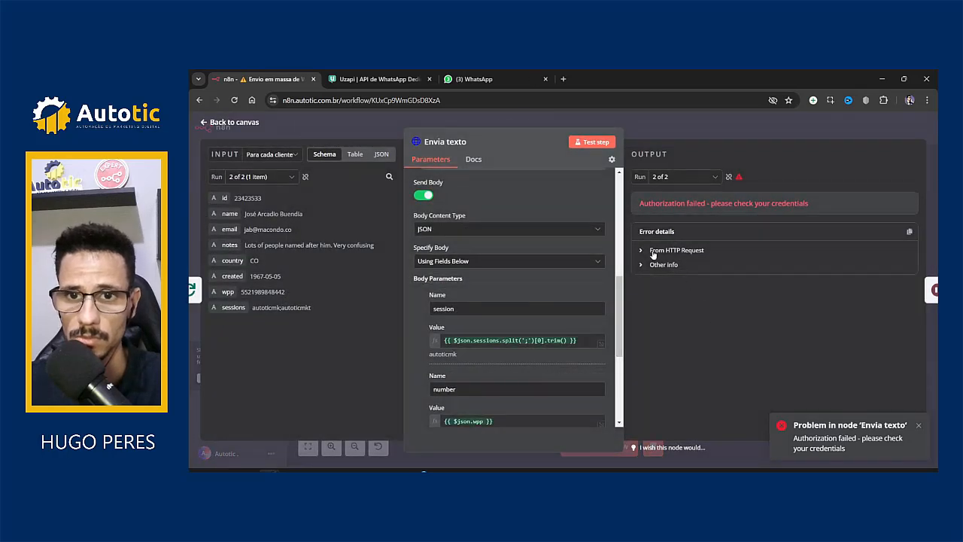
# Step: Look through both WhatsApp Web test chats, including Autotic, for received messages
pyautogui.click(374, 78)
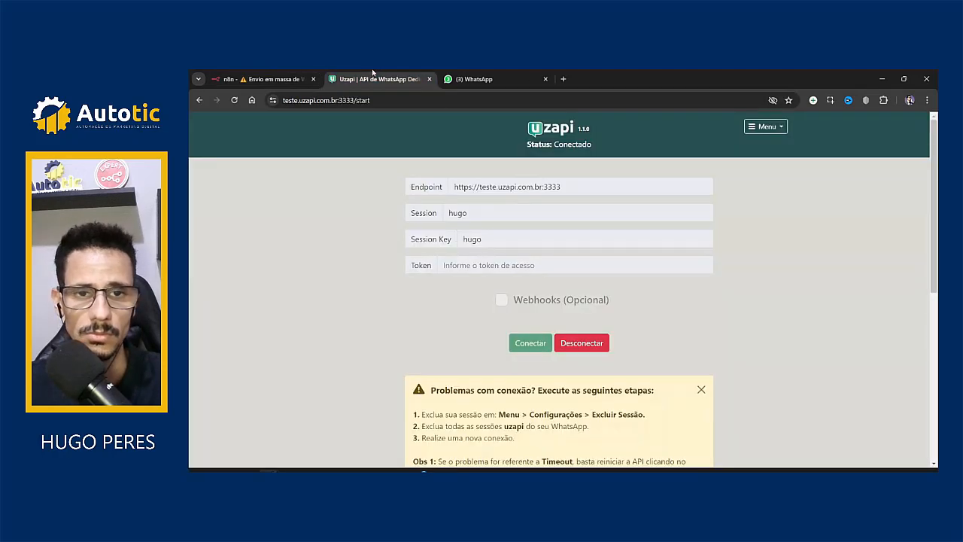
pyautogui.click(474, 78)
pyautogui.click(334, 238)
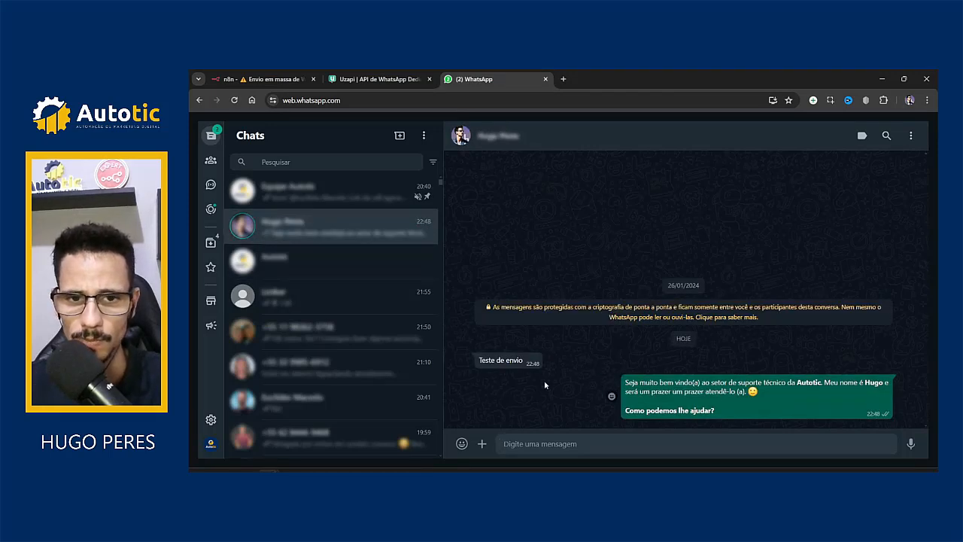
pyautogui.click(314, 268)
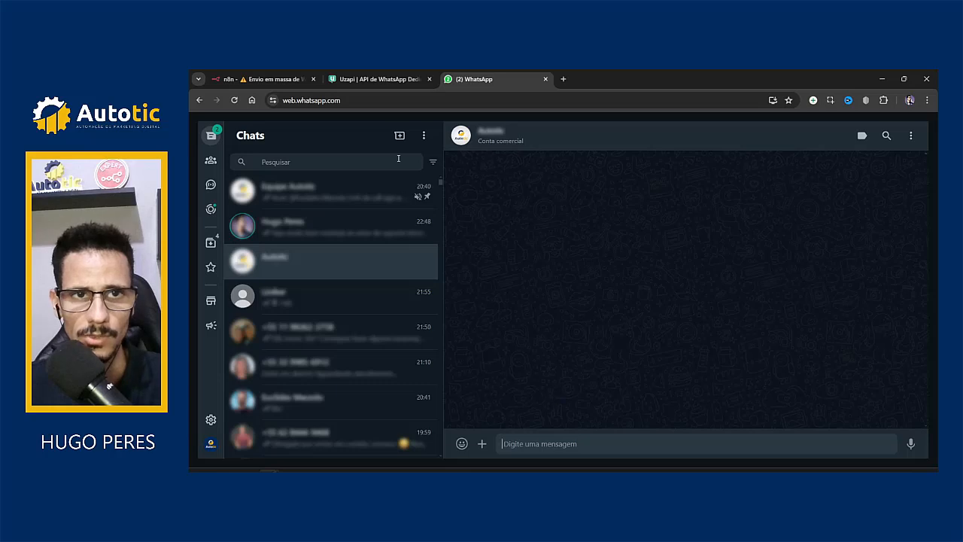
pyautogui.click(377, 79)
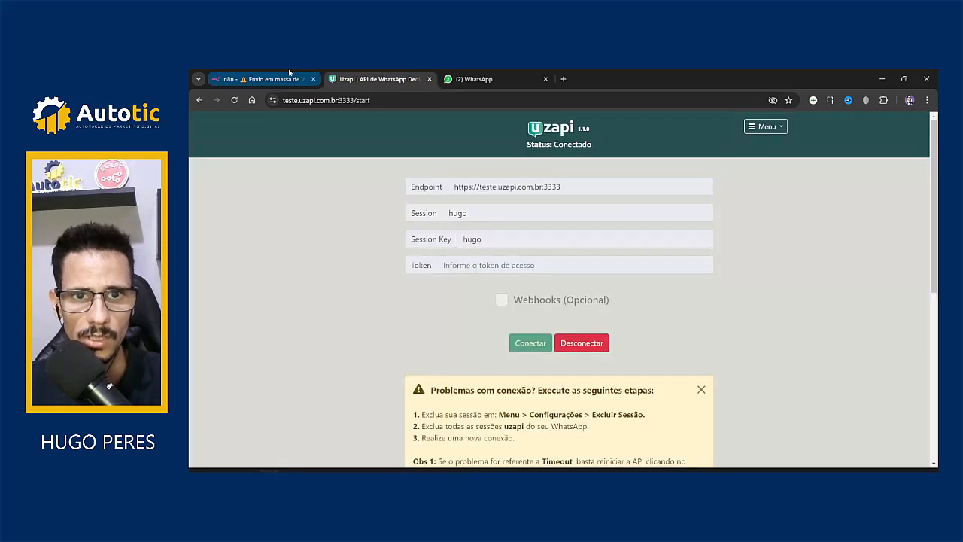
pyautogui.click(456, 79)
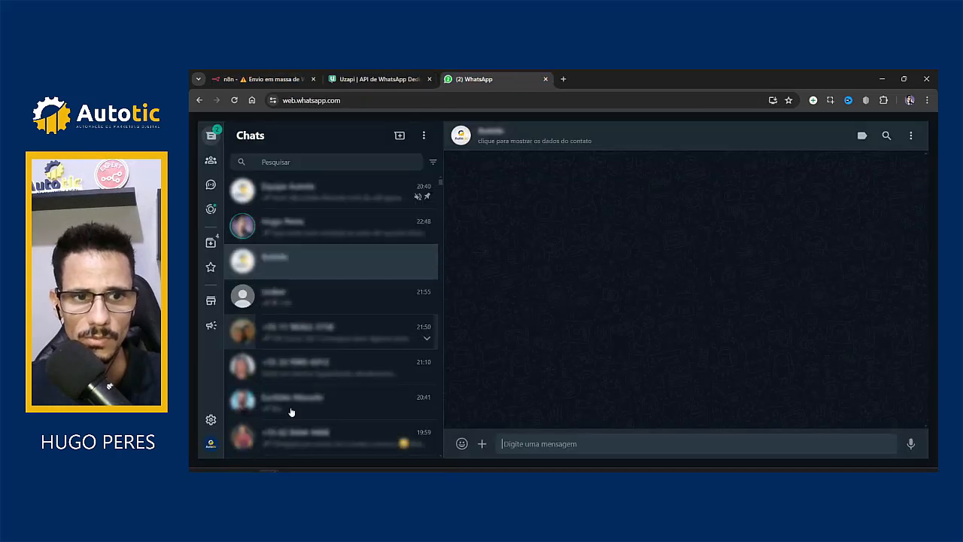
# Step: Send a 'teste' message to the recipient number from the incognito Uzapi session
pyautogui.click(346, 433)
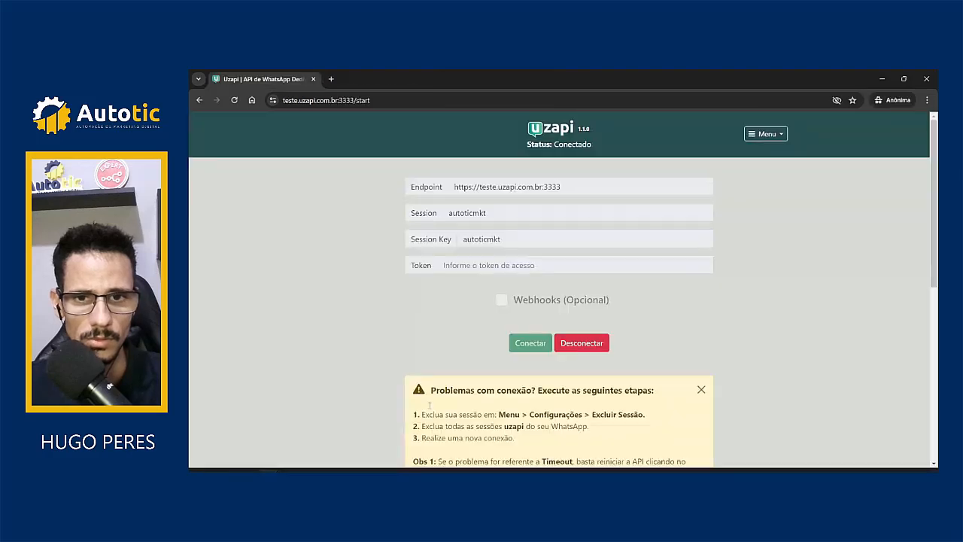
pyautogui.scroll(-5, 478, 297)
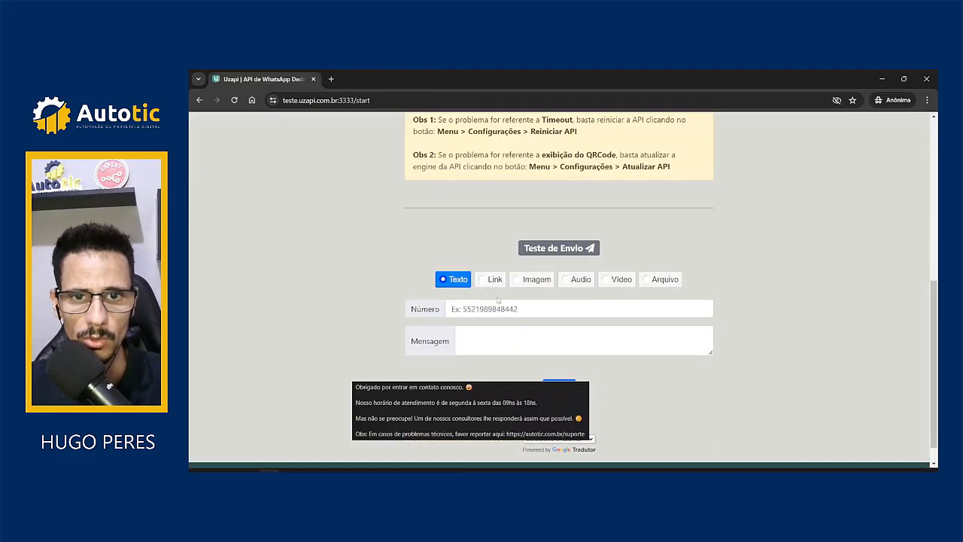
pyautogui.click(538, 310)
pyautogui.click(527, 333)
pyautogui.click(531, 338)
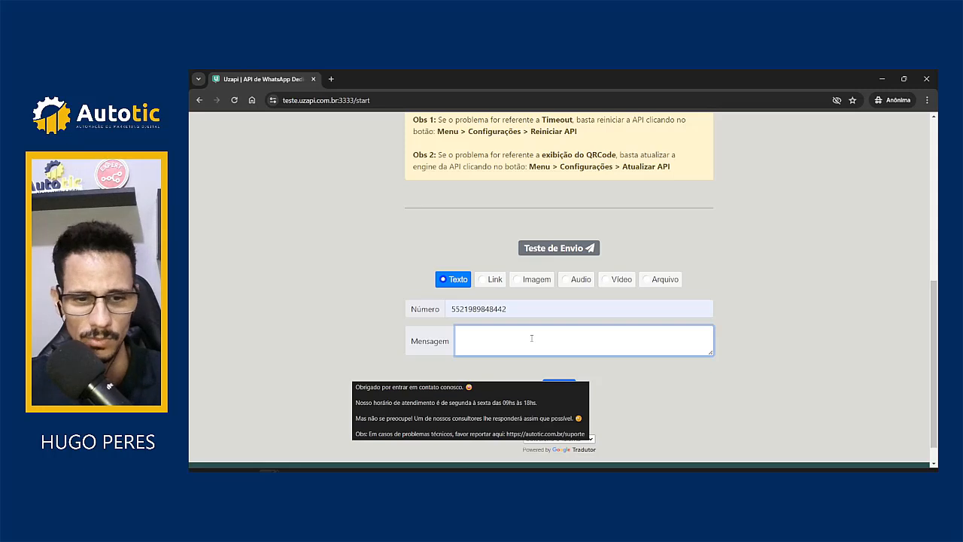
pyautogui.write('teste')
pyautogui.click(402, 387)
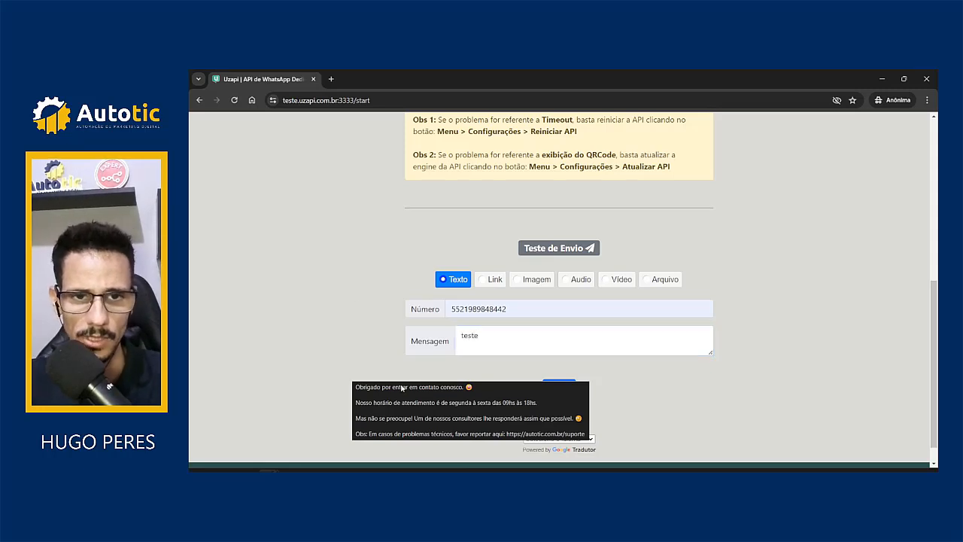
pyautogui.scroll(-1, 594, 406)
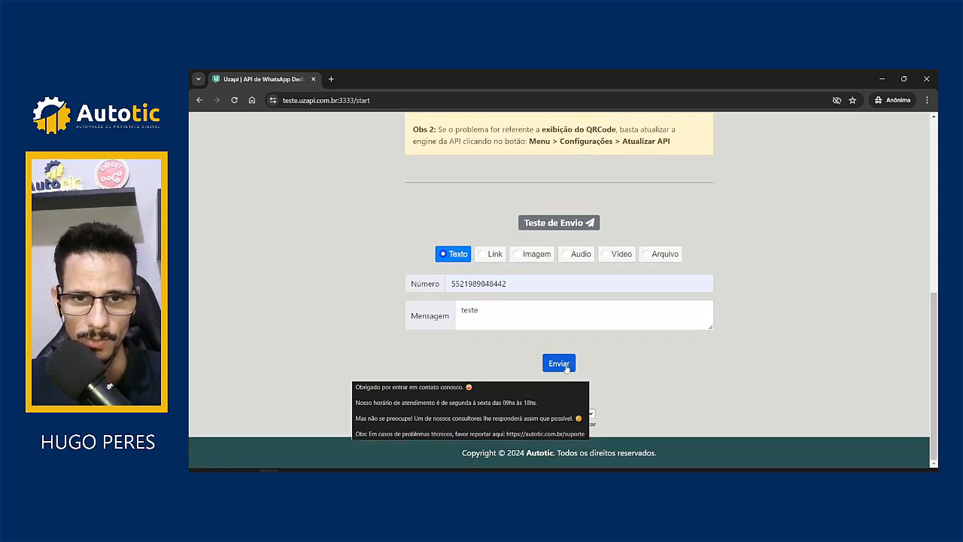
pyautogui.click(560, 367)
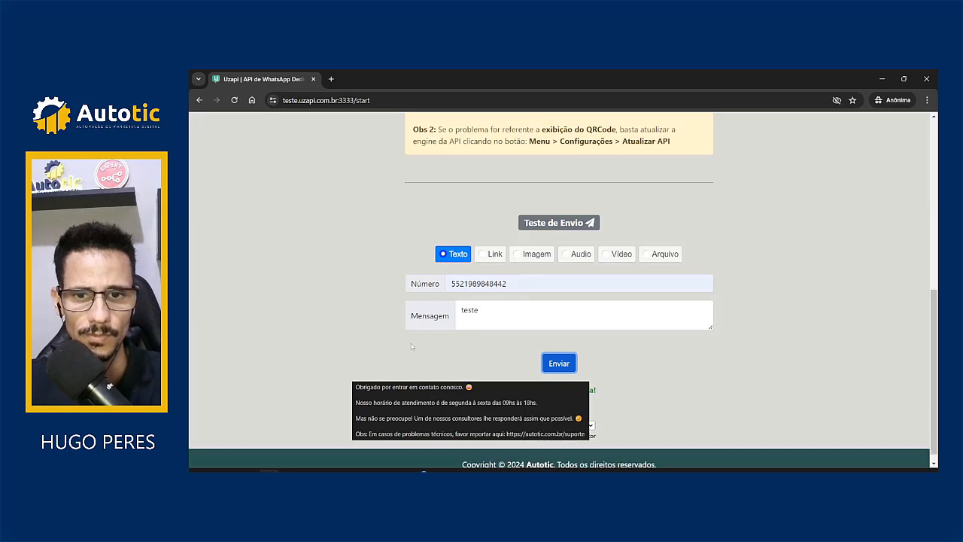
# Step: Reload the Uzapi page and verify the 'teste' message arrived in WhatsApp Web
pyautogui.scroll(5, 394, 167)
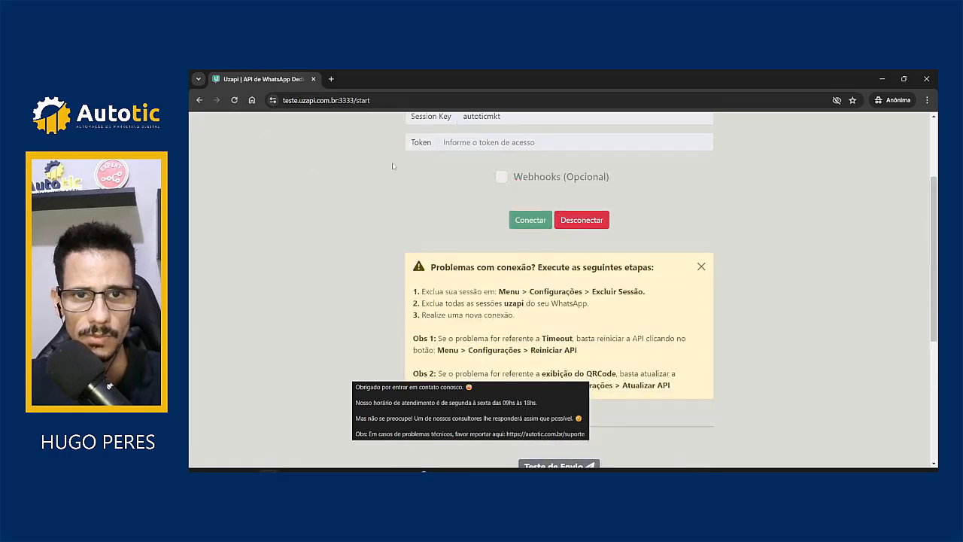
pyautogui.scroll(1, 468, 200)
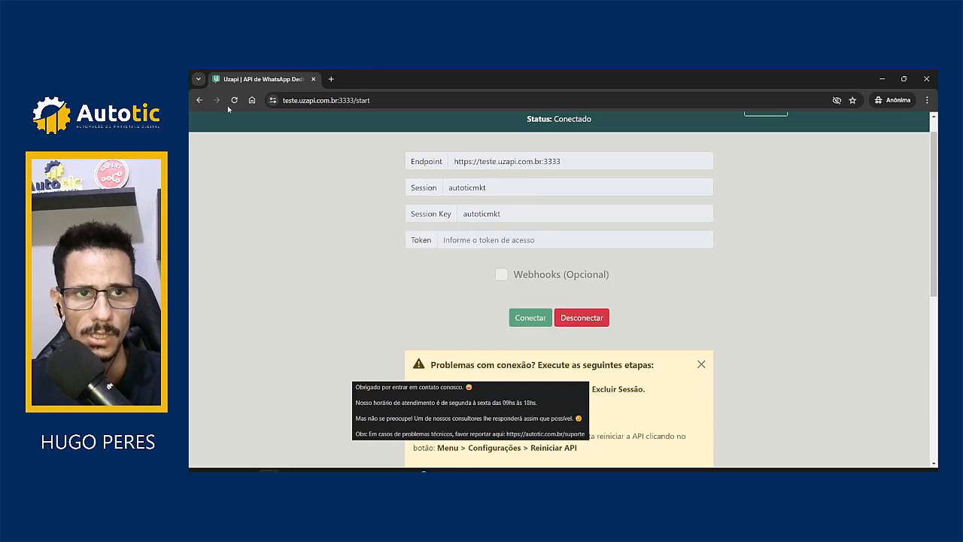
pyautogui.click(237, 100)
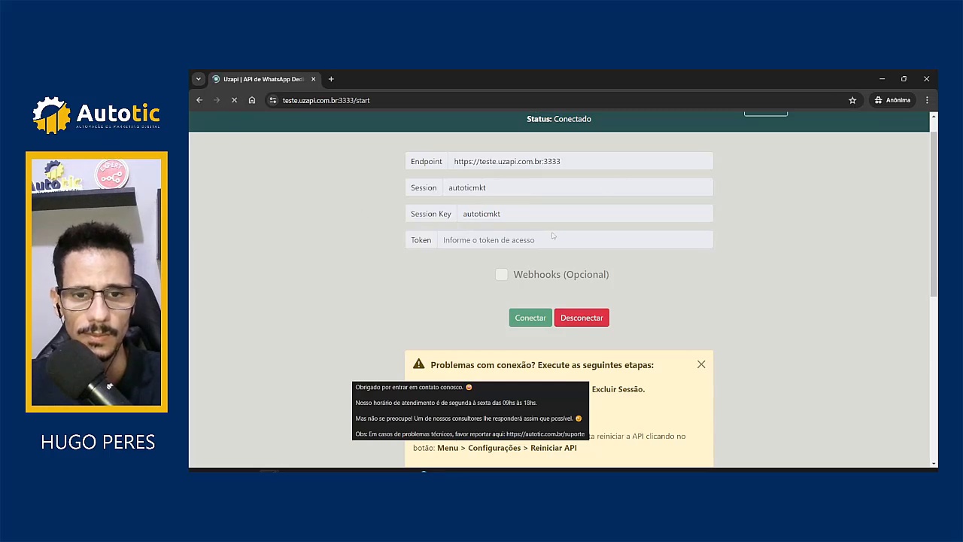
pyautogui.click(882, 78)
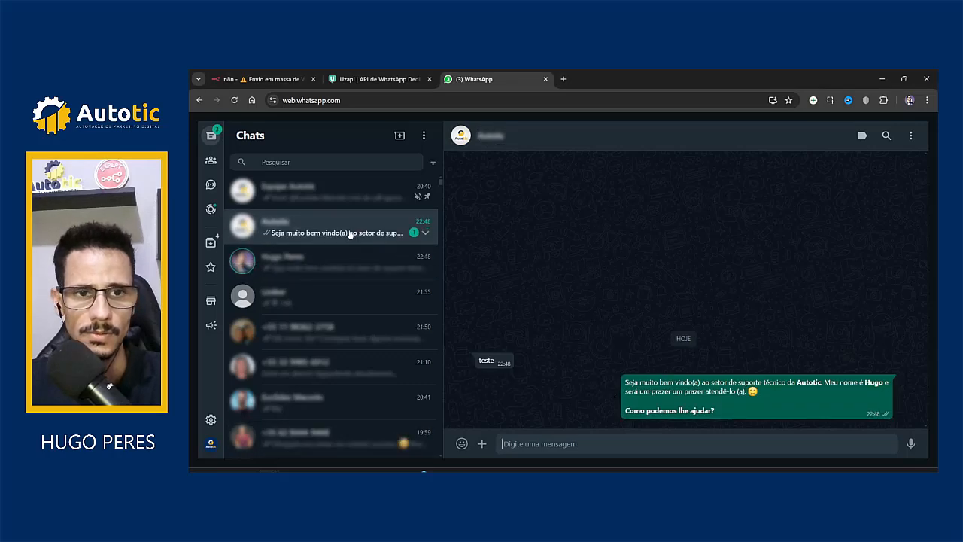
pyautogui.click(333, 263)
pyautogui.click(364, 73)
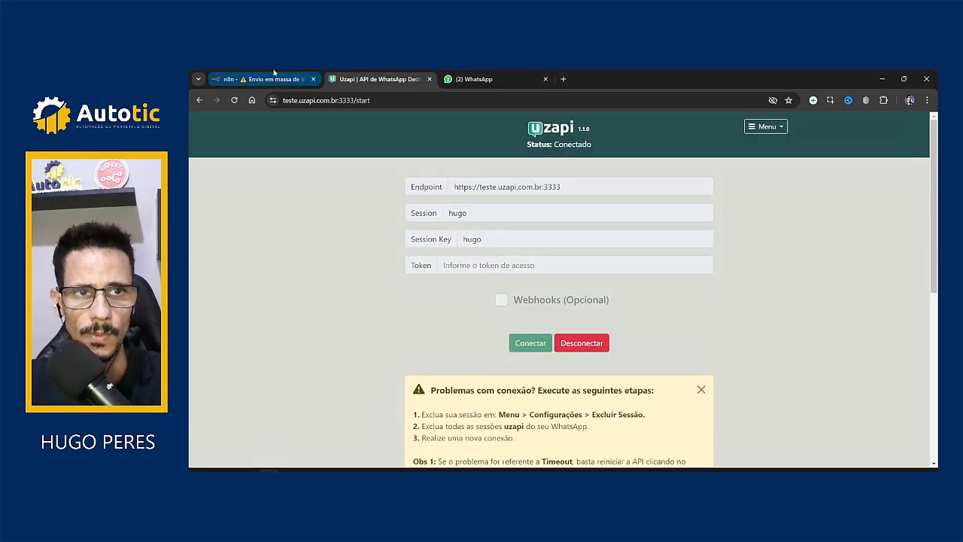
# Step: Scroll Envia texto's Body Parameters, noting session resolves to 'autoticmk', then close the node
pyautogui.click(263, 78)
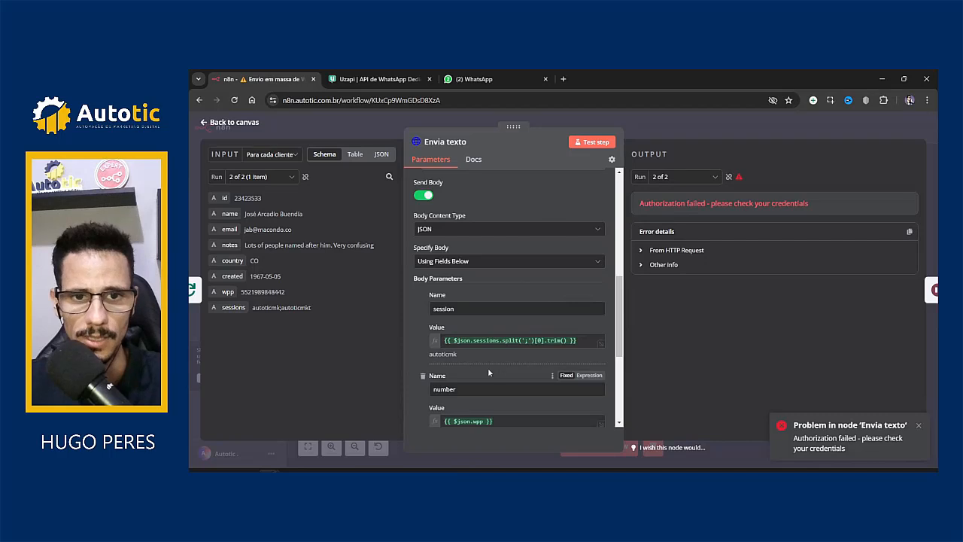
pyautogui.scroll(-5, 487, 369)
pyautogui.scroll(2, 489, 374)
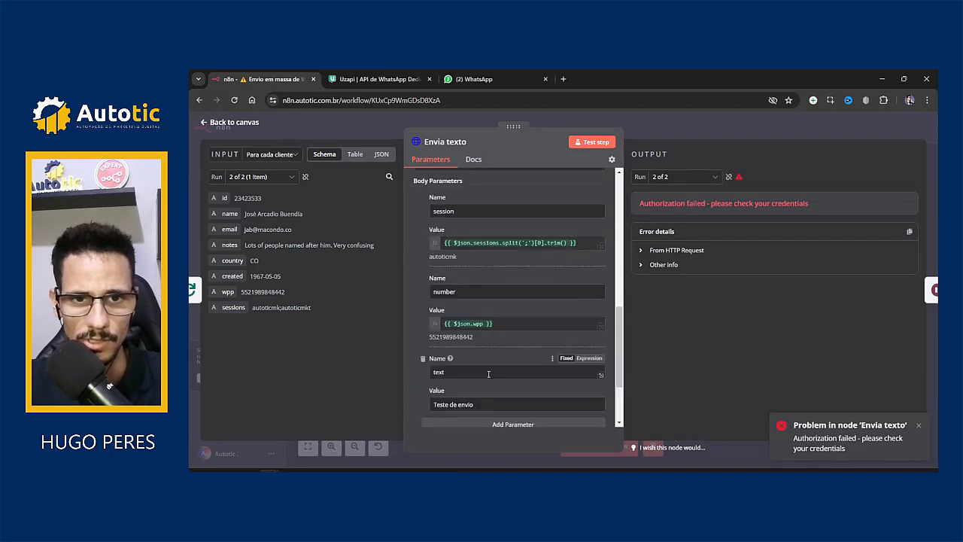
pyautogui.scroll(3, 483, 354)
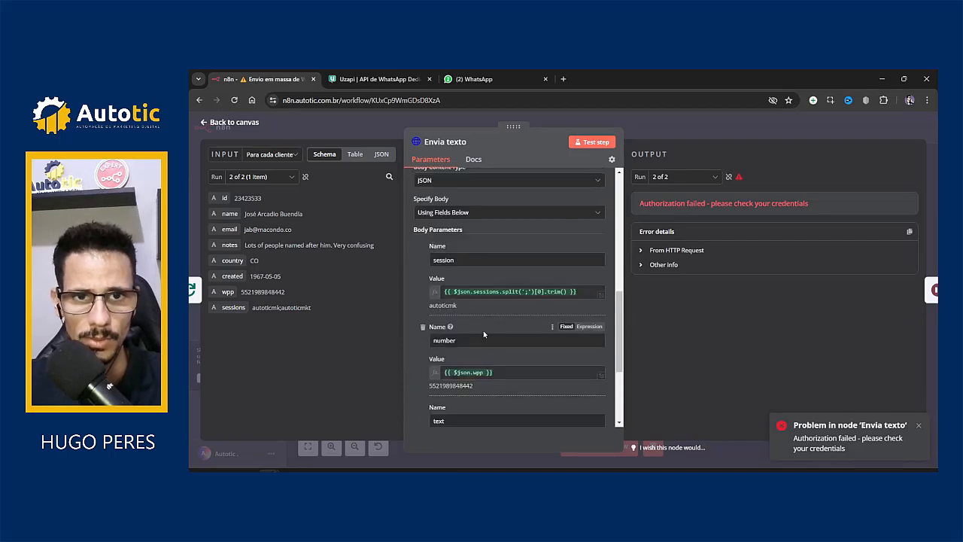
pyautogui.scroll(-1, 484, 332)
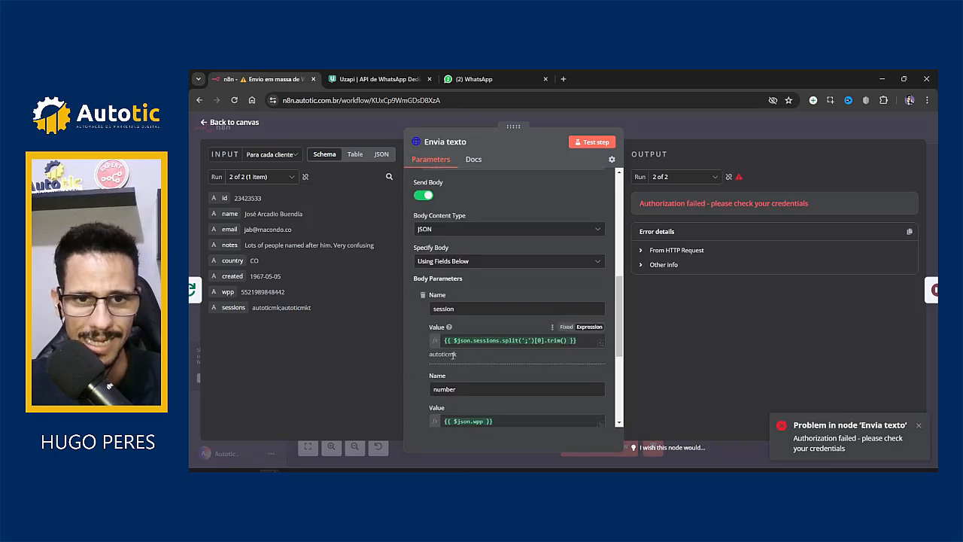
pyautogui.click(701, 123)
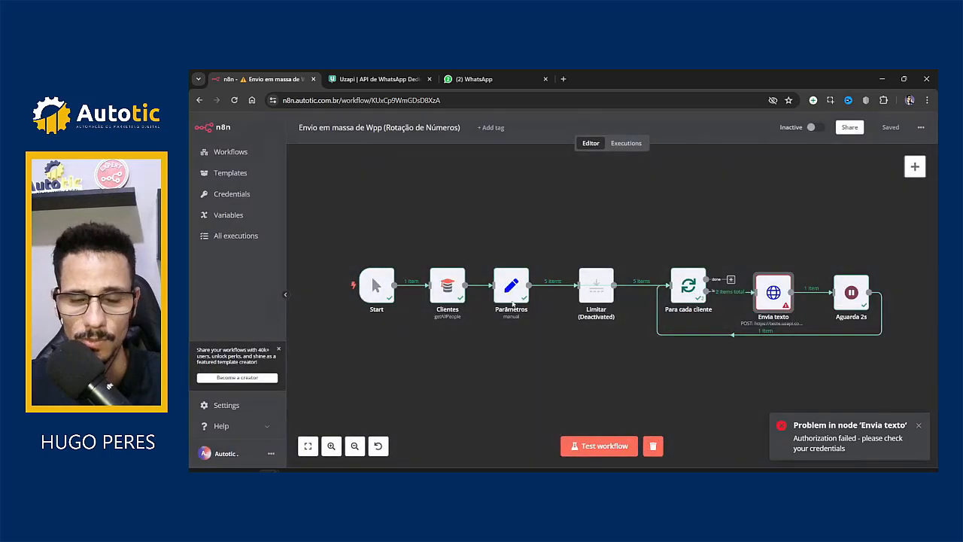
pyautogui.doubleClick(506, 294)
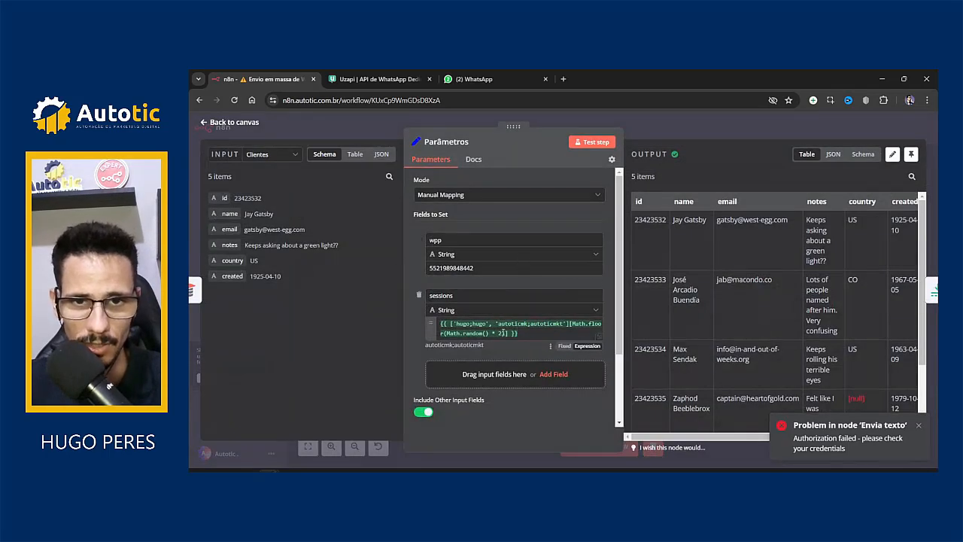
pyautogui.click(527, 325)
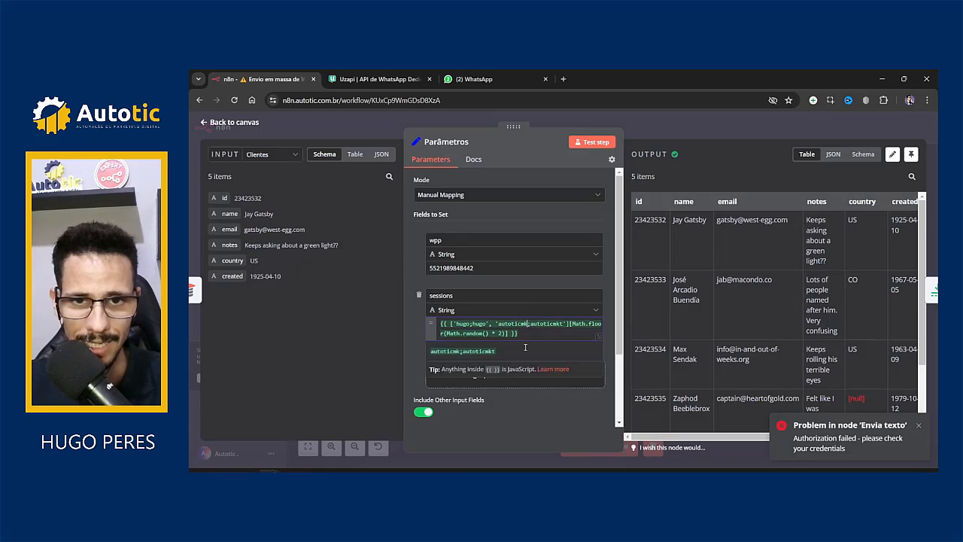
pyautogui.write('t')
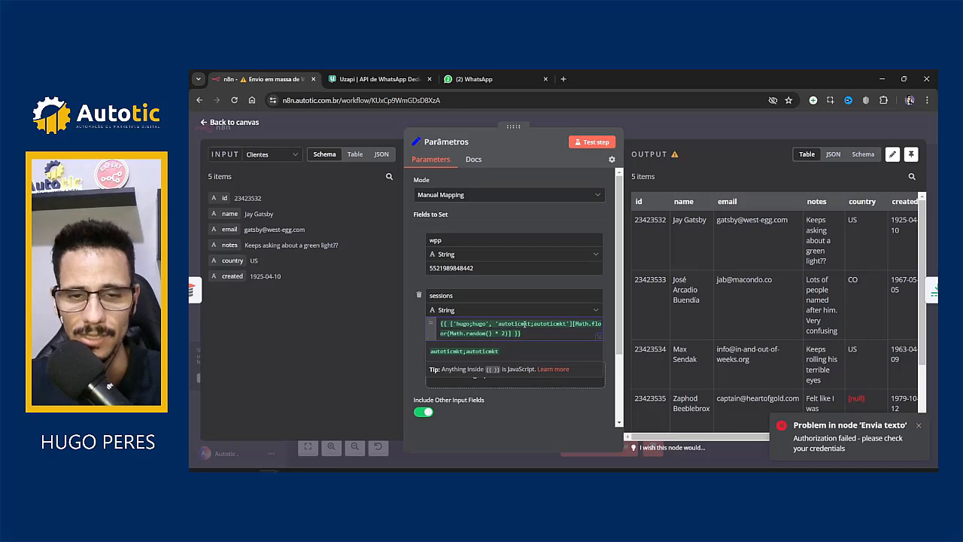
pyautogui.doubleClick(552, 323)
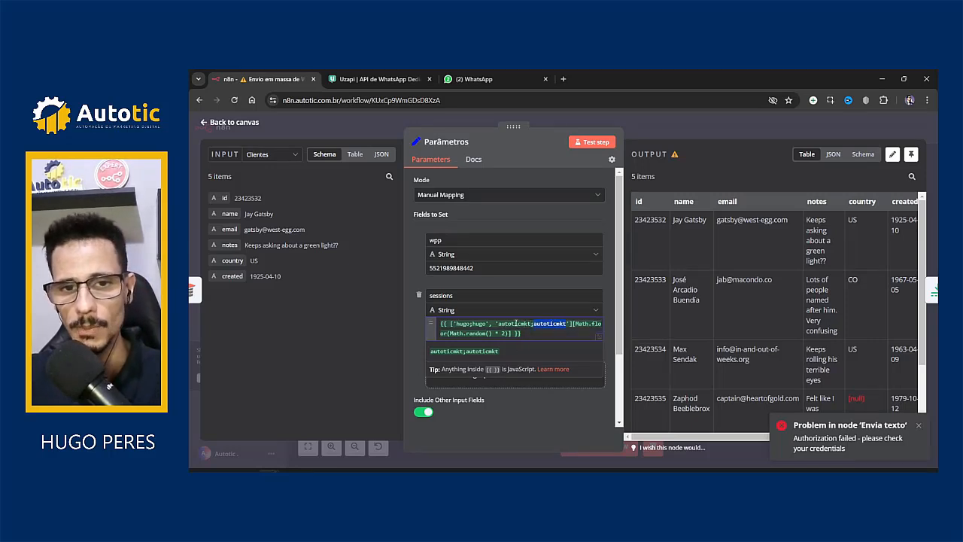
pyautogui.doubleClick(514, 324)
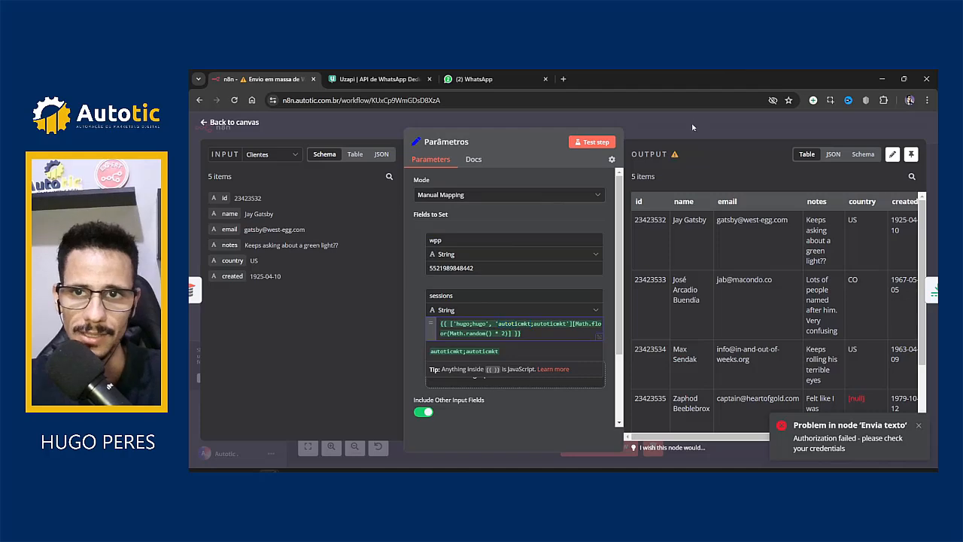
pyautogui.press('Escape')
# Step: Clear the current WhatsApp test chat and delete the Autotic conversation
pyautogui.click(474, 78)
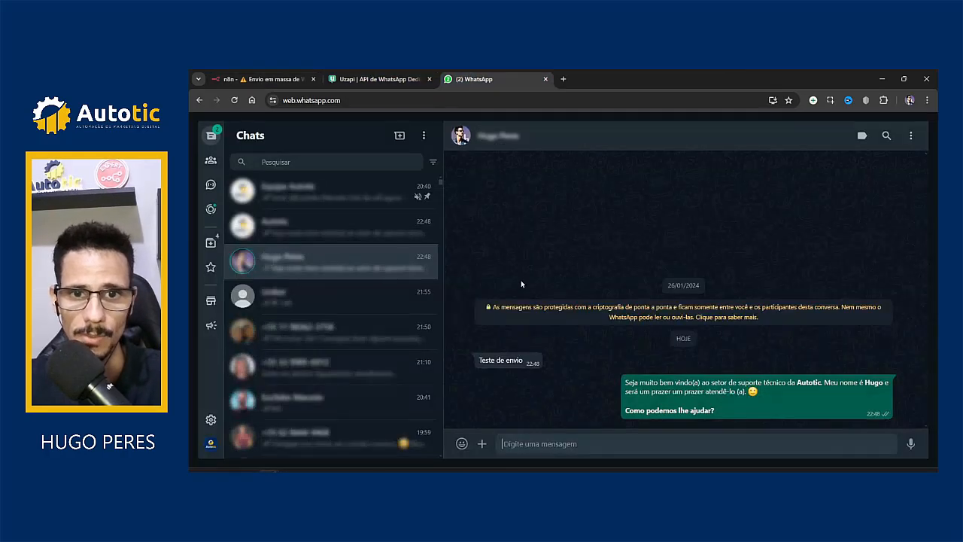
pyautogui.click(910, 135)
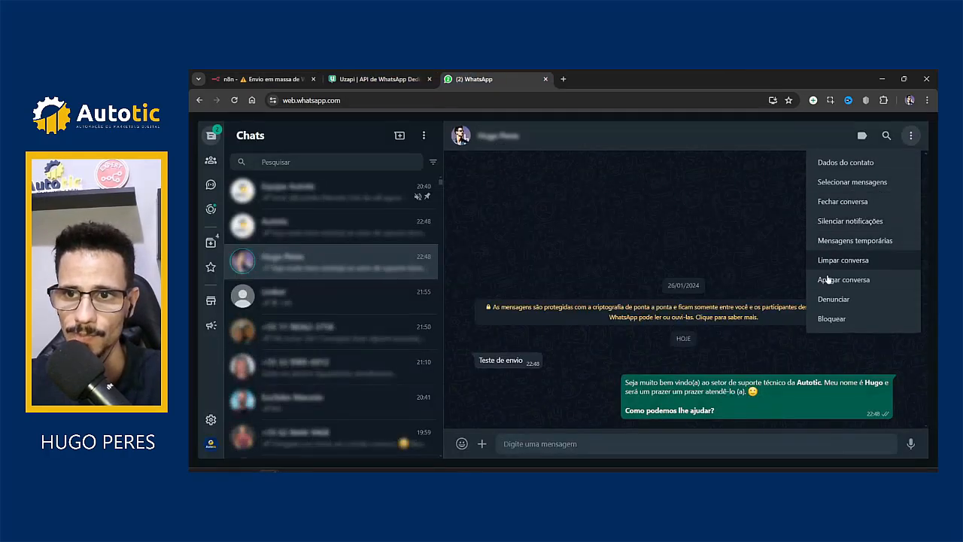
pyautogui.click(857, 263)
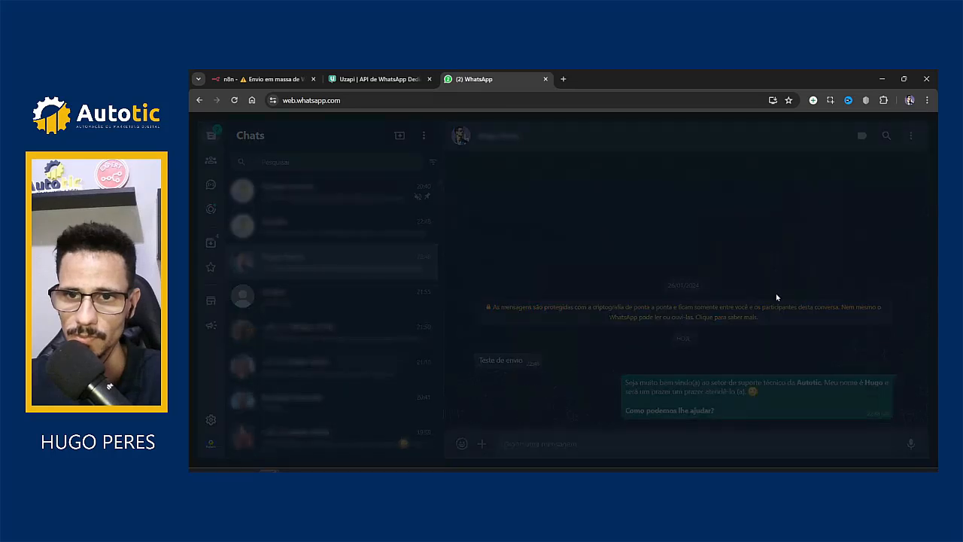
pyautogui.click(602, 329)
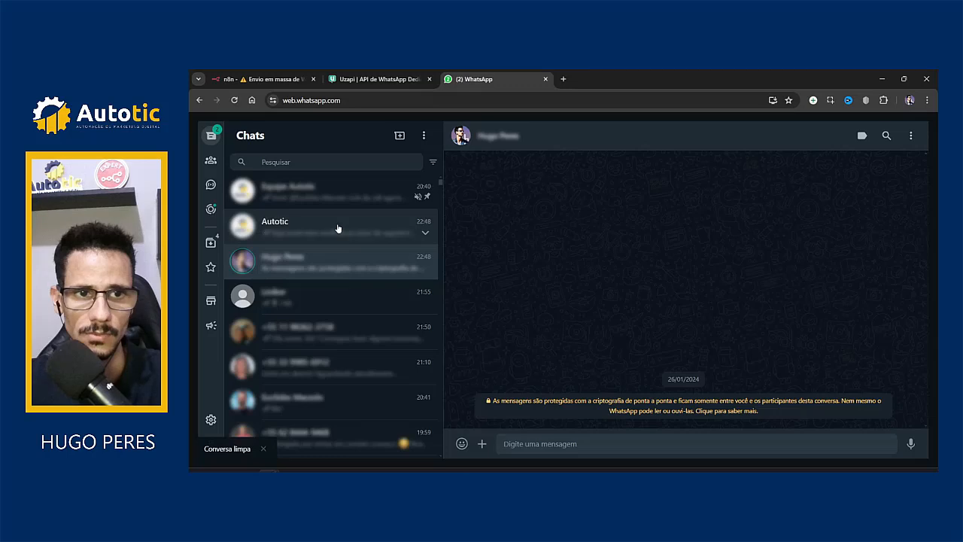
pyautogui.click(337, 228)
pyautogui.click(911, 137)
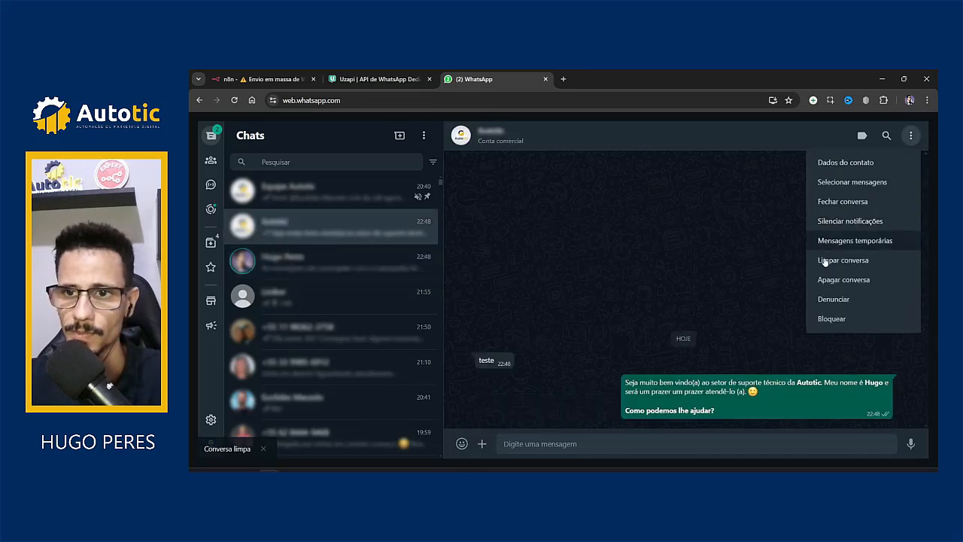
pyautogui.click(850, 266)
pyautogui.click(635, 316)
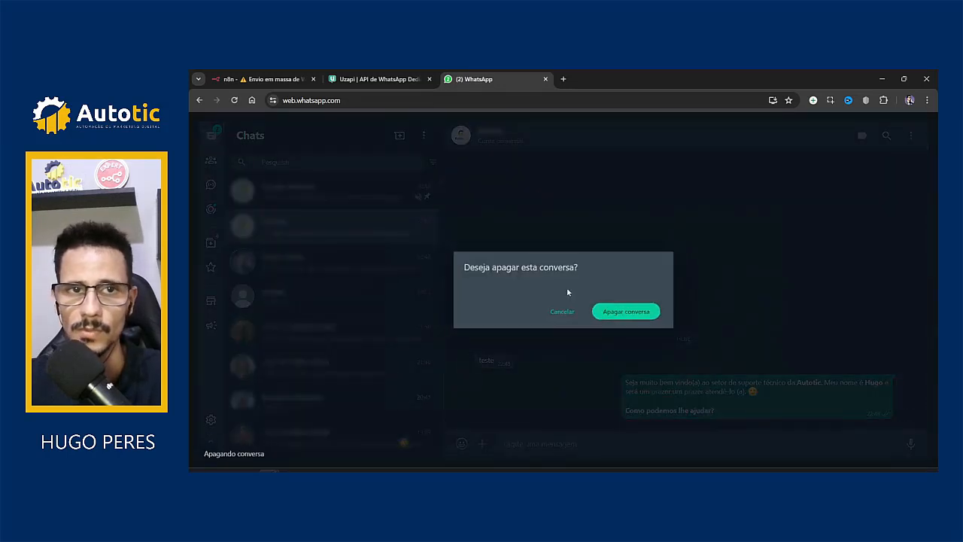
# Step: Save the corrected n8n workflow and run it again
pyautogui.click(267, 79)
pyautogui.click(891, 127)
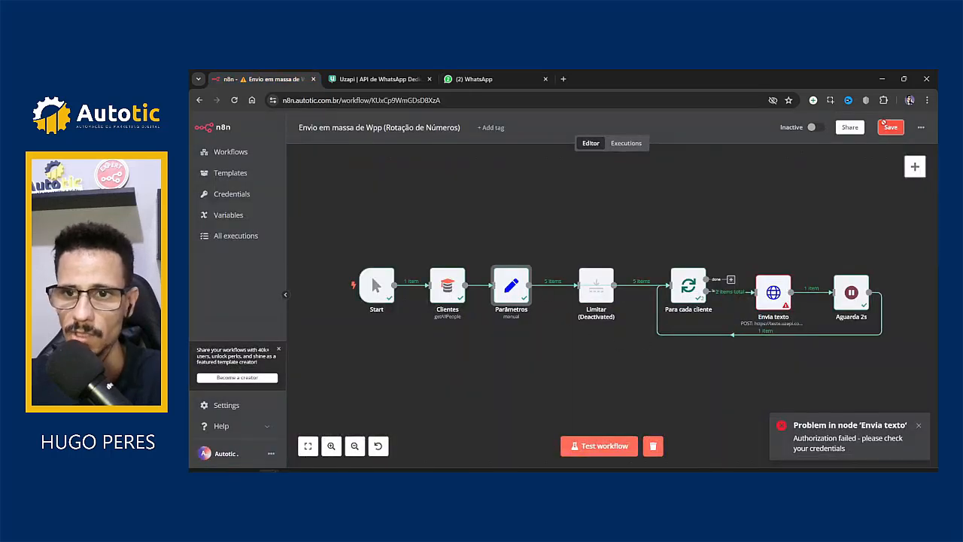
pyautogui.click(604, 446)
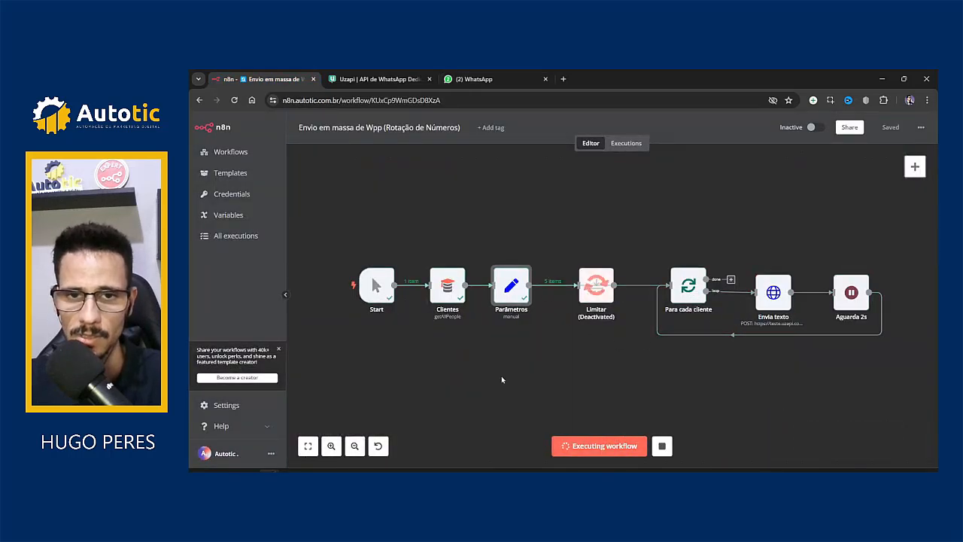
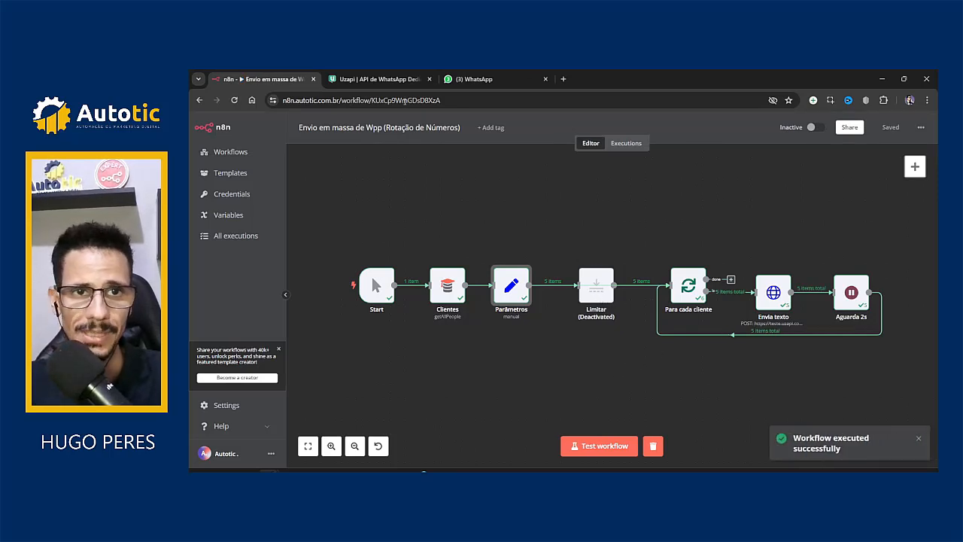
# Step: Check the WhatsApp Web chats for messages received from the previous run
pyautogui.hotkey('alt', 'Tab')
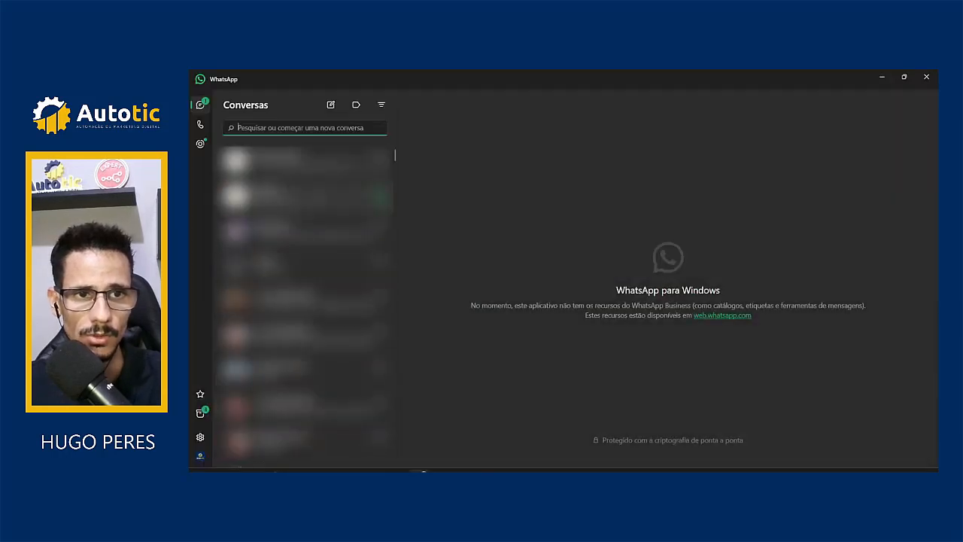
pyautogui.click(882, 77)
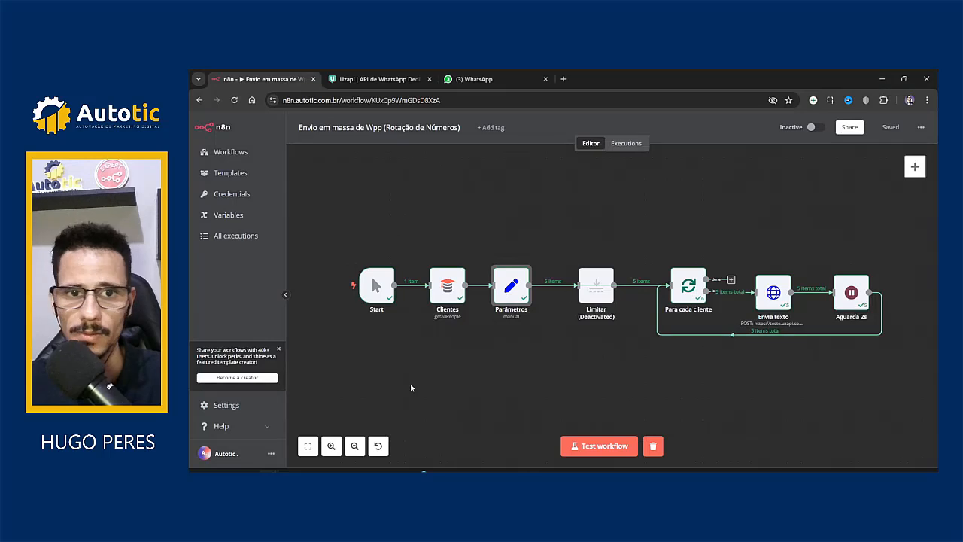
pyautogui.click(481, 79)
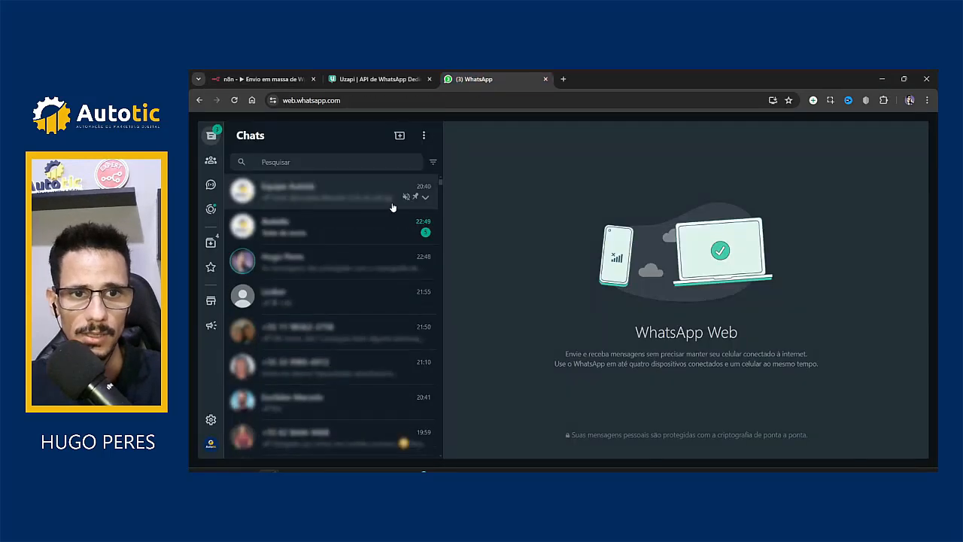
pyautogui.click(318, 238)
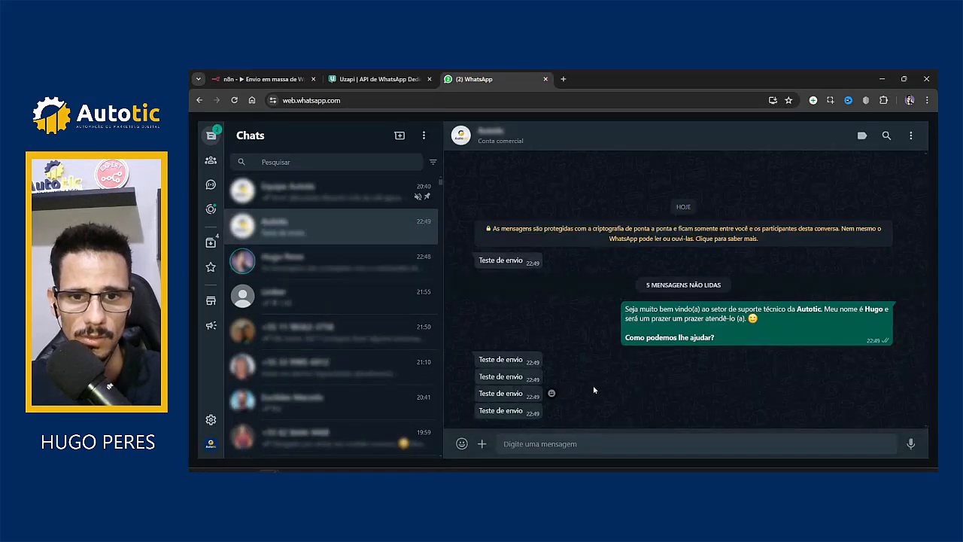
pyautogui.click(314, 263)
pyautogui.click(324, 228)
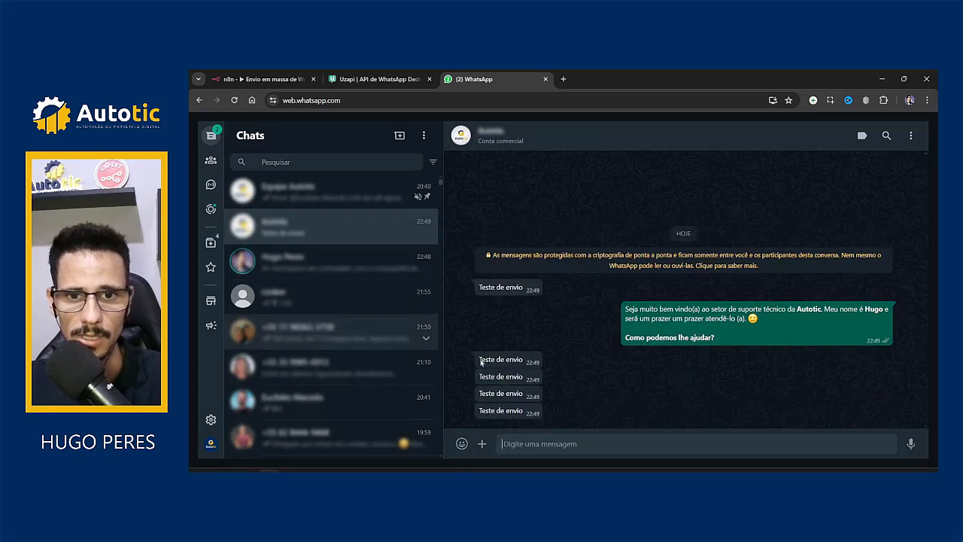
pyautogui.click(331, 262)
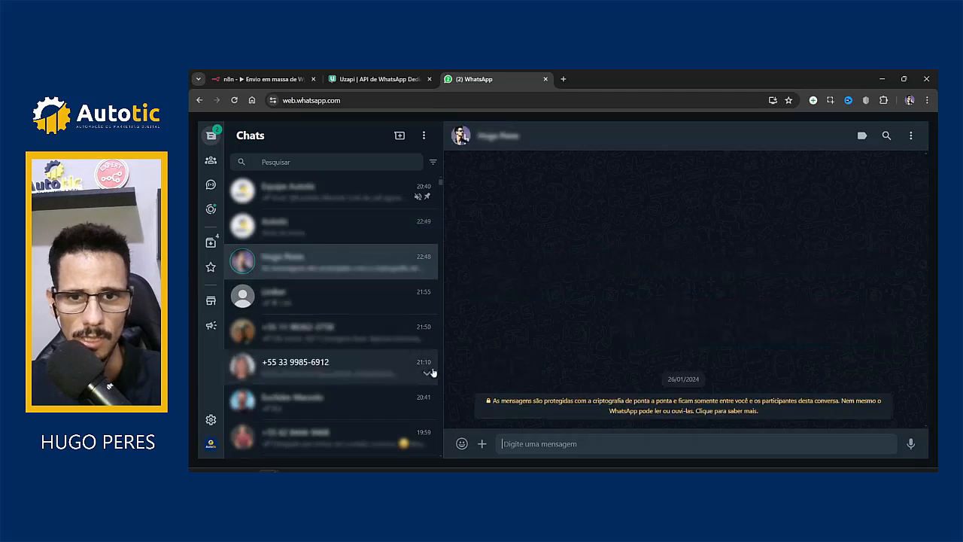
# Step: Reactivate the Limitar node in n8n and save the workflow
pyautogui.click(289, 78)
pyautogui.moveTo(756, 339)
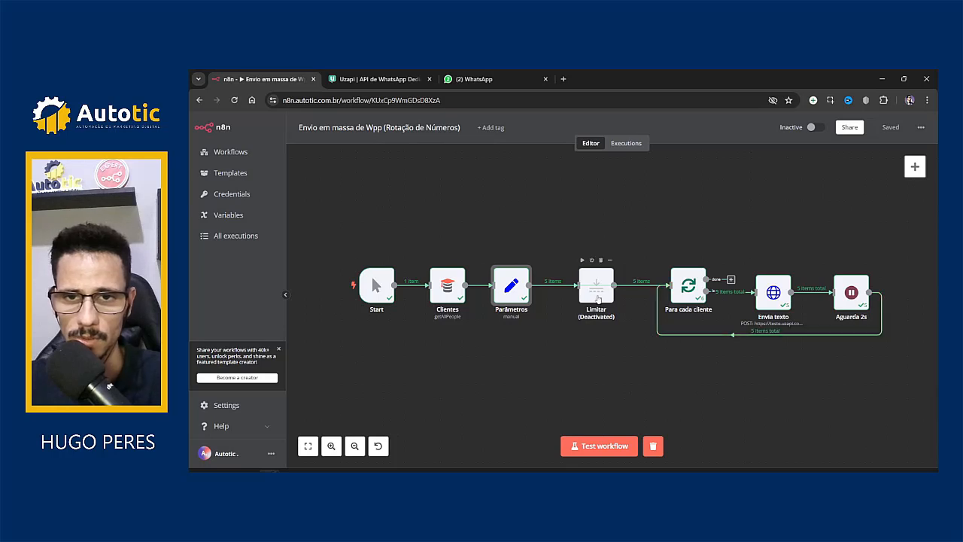
pyautogui.click(598, 299)
pyautogui.press('d')
pyautogui.click(601, 358)
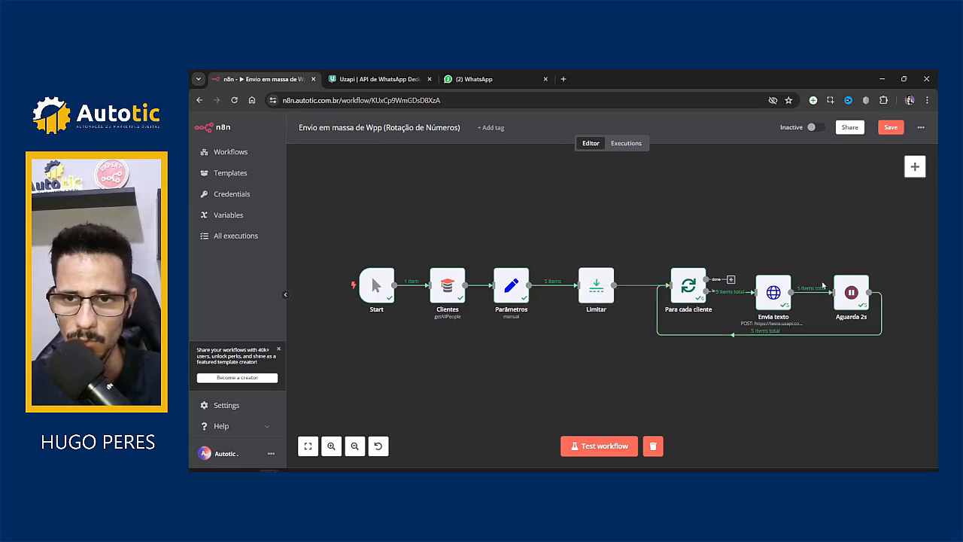
pyautogui.click(891, 131)
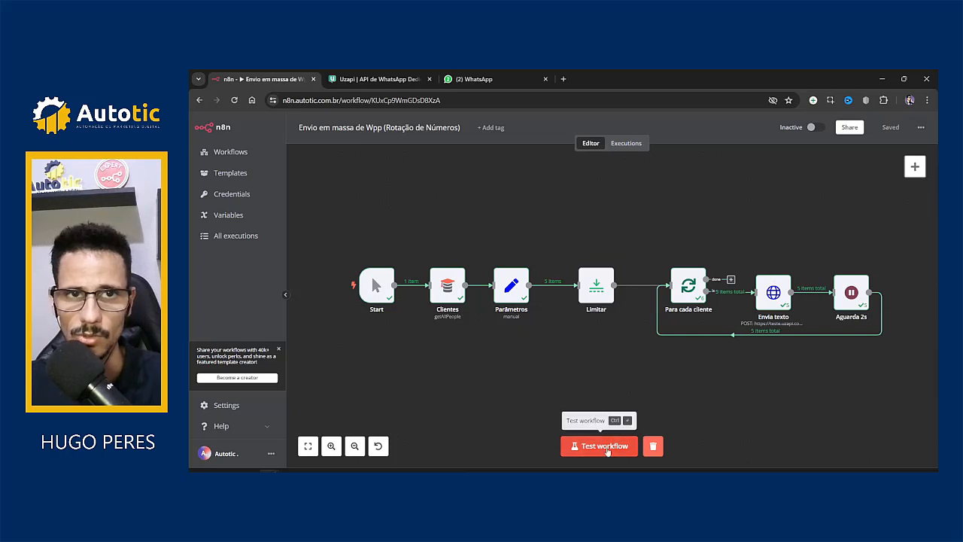
# Step: Close the WhatsApp desktop app and clear the test chat in WhatsApp Web
pyautogui.click(474, 79)
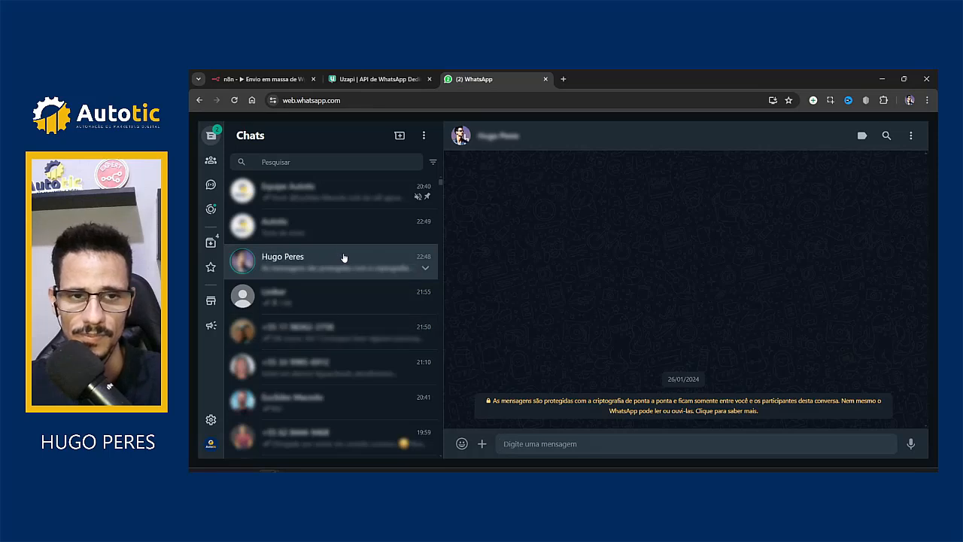
pyautogui.moveTo(419, 471)
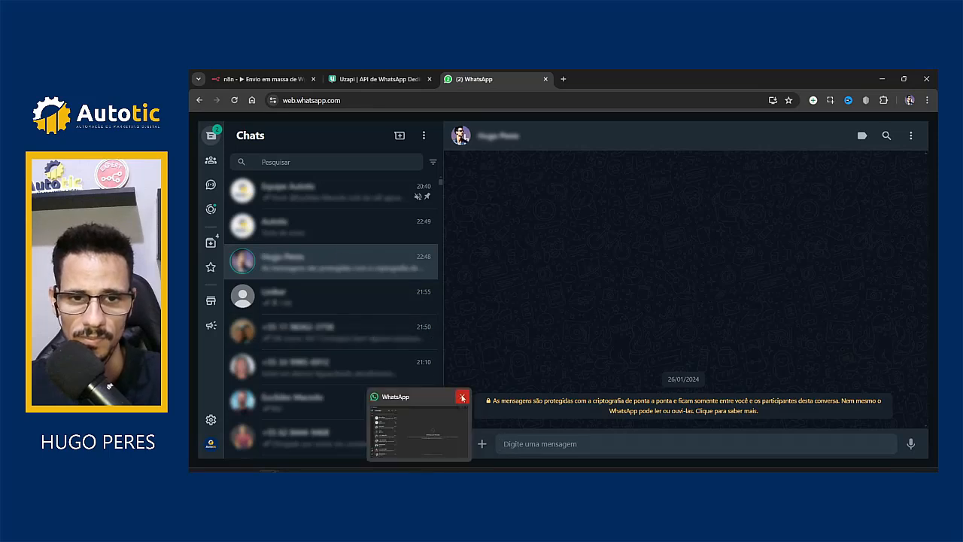
pyautogui.click(462, 396)
pyautogui.click(338, 234)
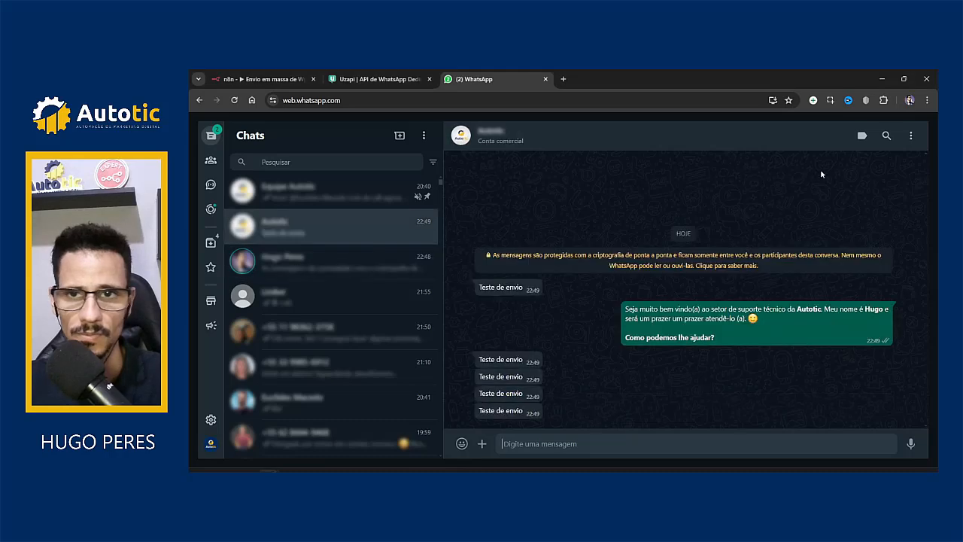
pyautogui.click(911, 137)
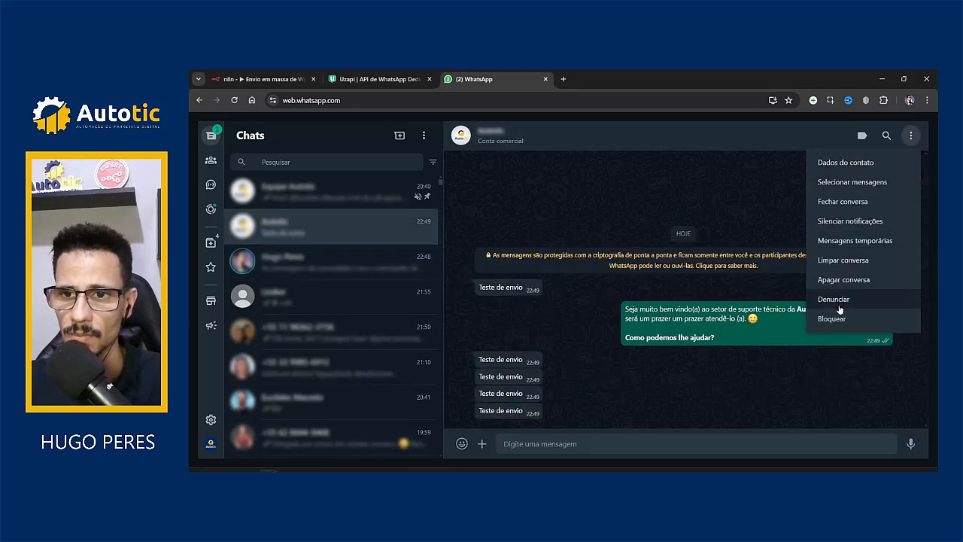
pyautogui.click(847, 263)
pyautogui.click(632, 332)
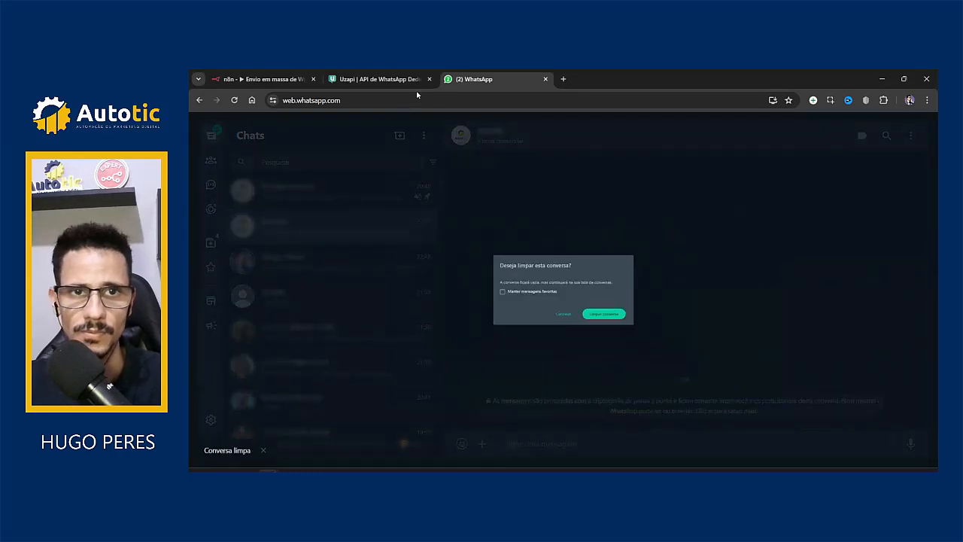
# Step: Run the workflow with the limiter enabled, then view the WhatsApp Web chat list
pyautogui.click(269, 75)
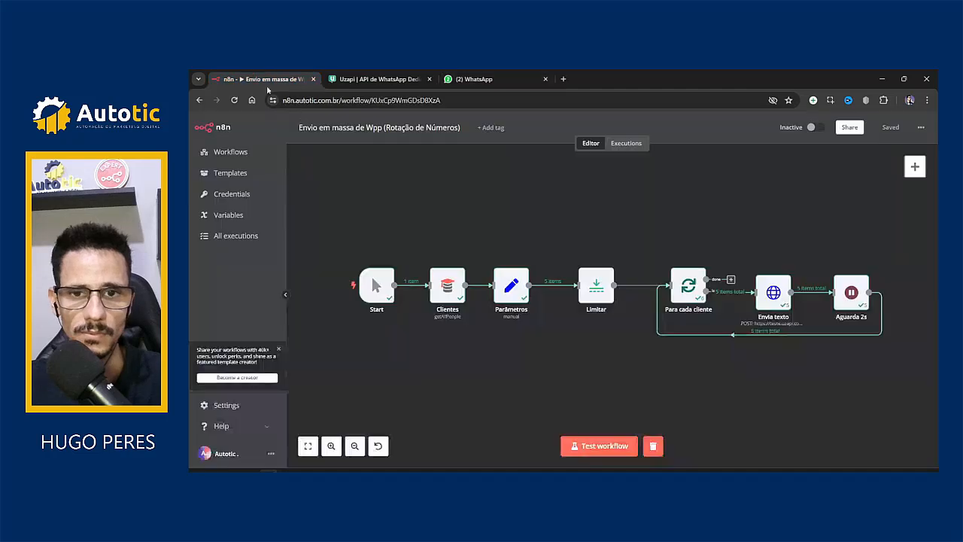
pyautogui.click(587, 445)
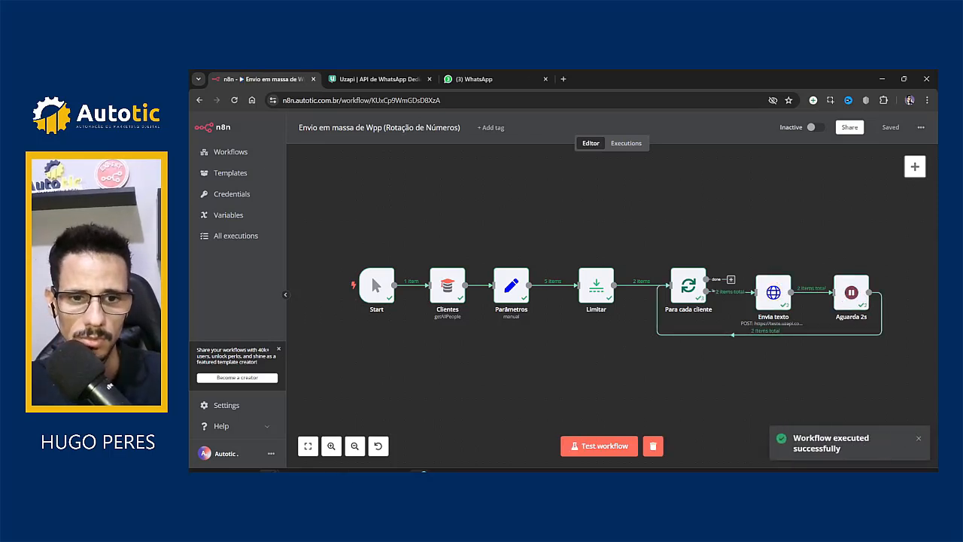
pyautogui.click(420, 471)
pyautogui.click(420, 471)
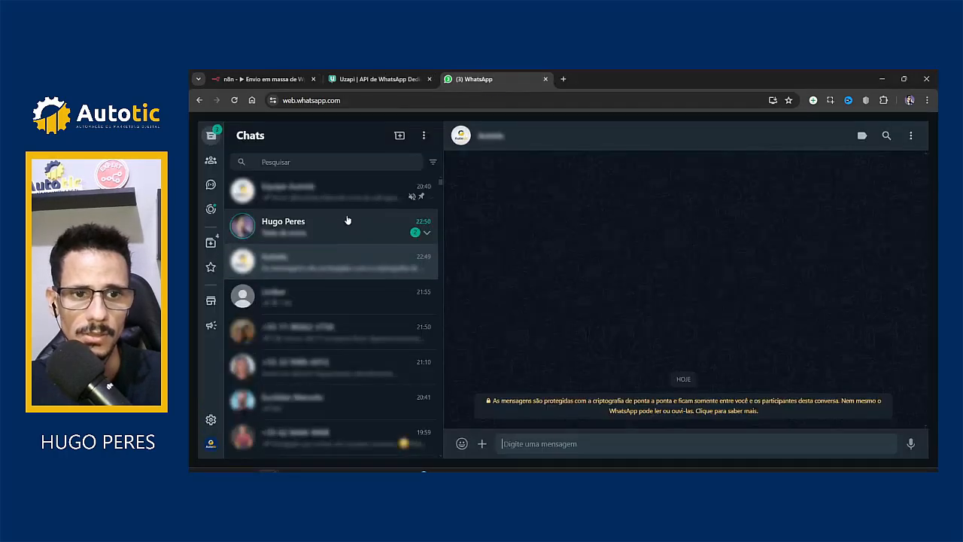
pyautogui.click(482, 78)
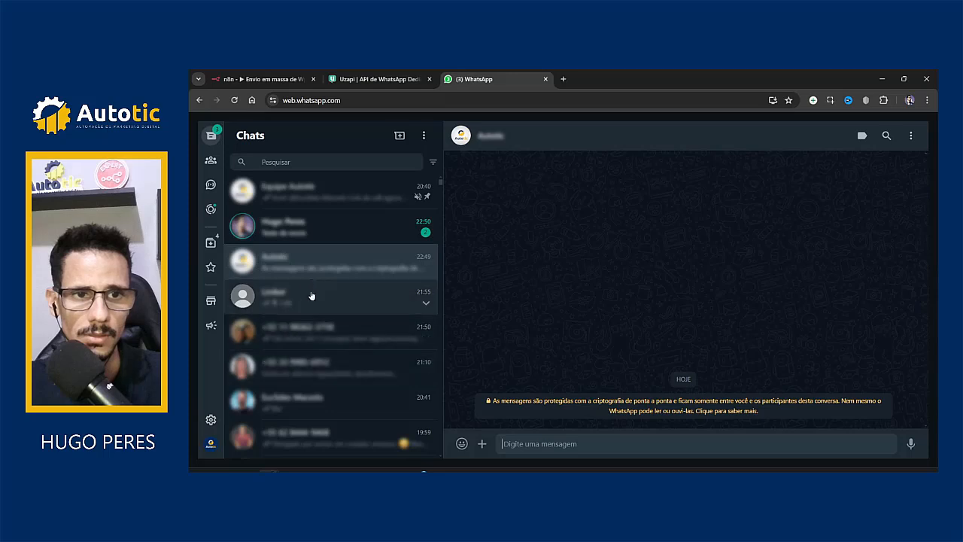
# Step: Clear both the personal test chat and the Autotic chat in WhatsApp Web
pyautogui.click(338, 222)
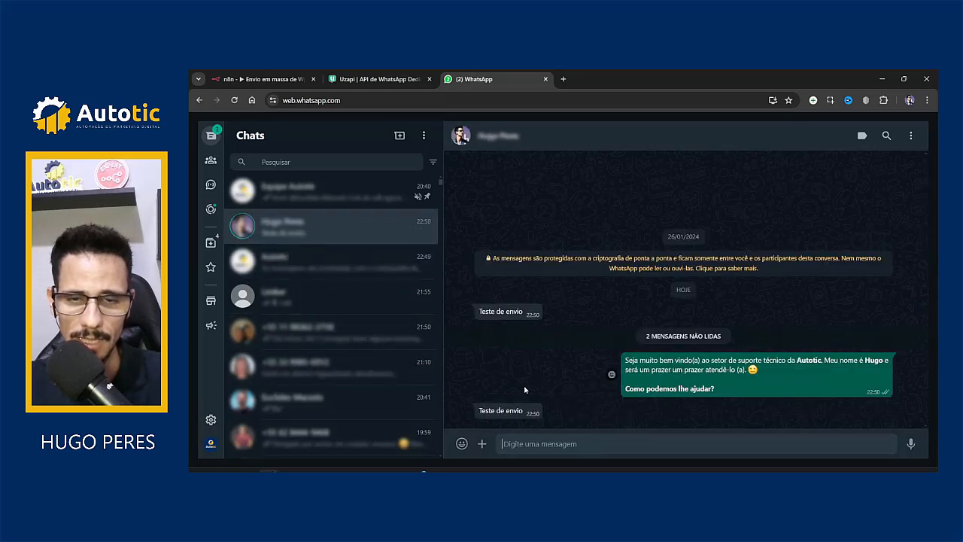
pyautogui.click(263, 78)
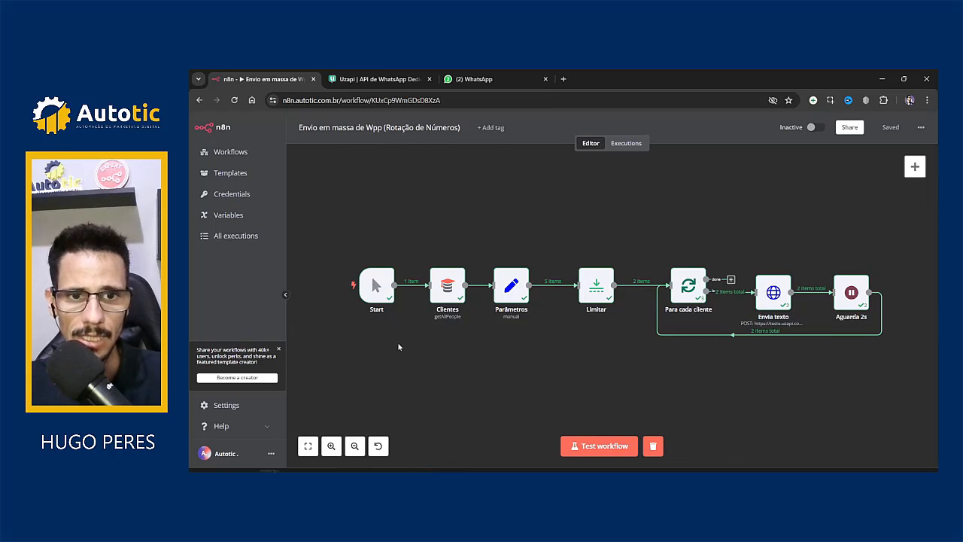
pyautogui.click(461, 78)
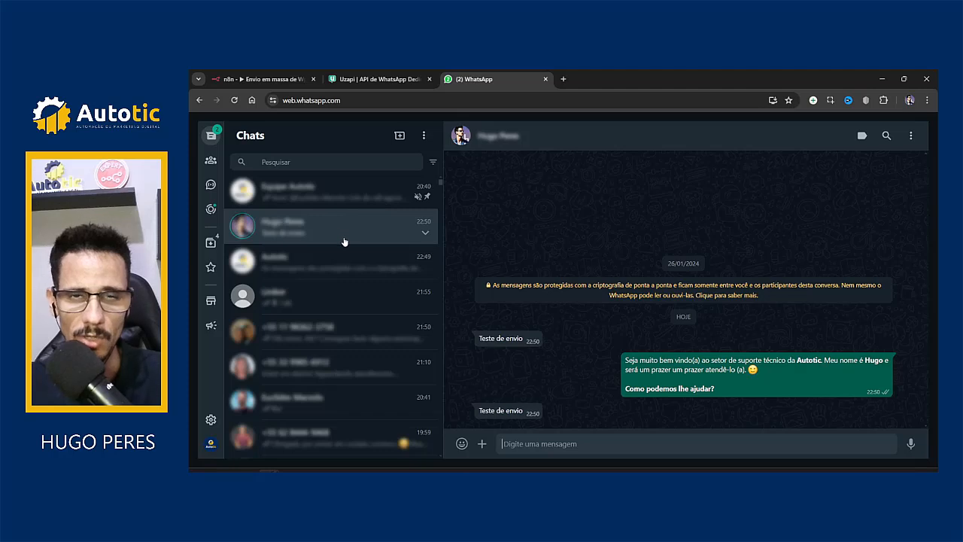
pyautogui.click(910, 136)
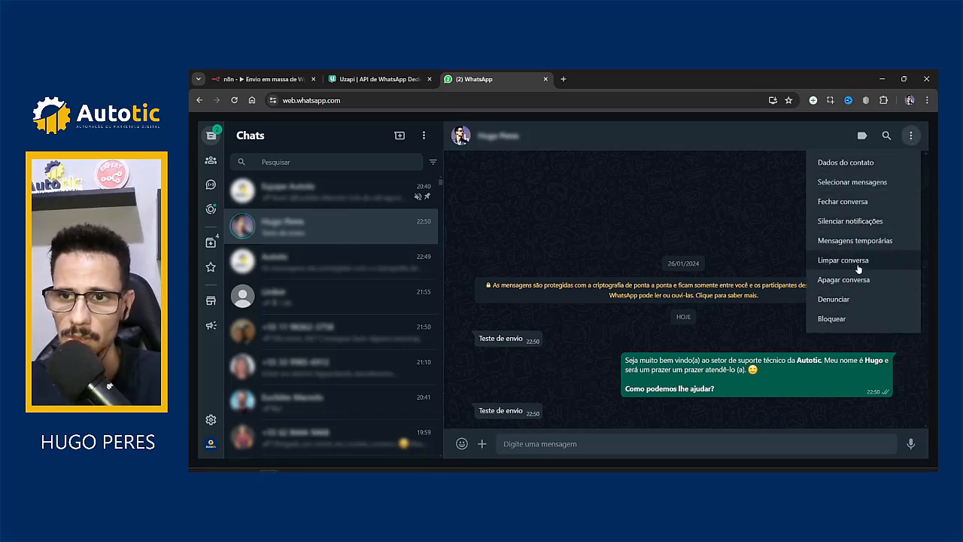
pyautogui.click(851, 259)
pyautogui.click(628, 331)
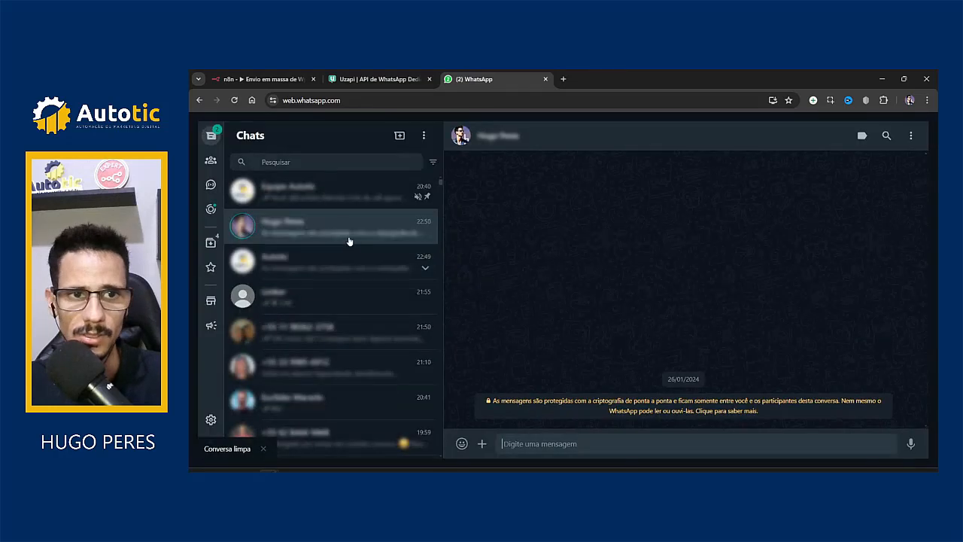
pyautogui.click(315, 263)
pyautogui.click(911, 136)
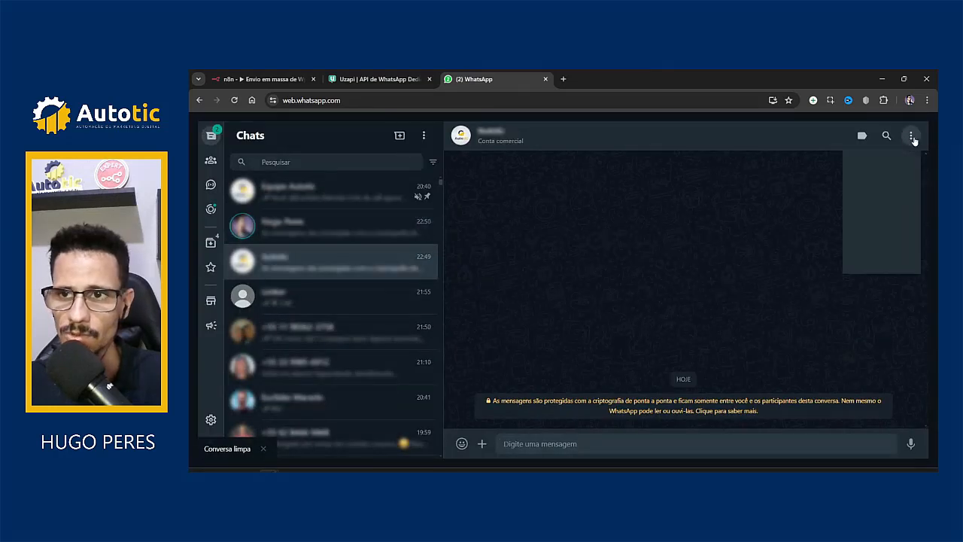
pyautogui.click(846, 262)
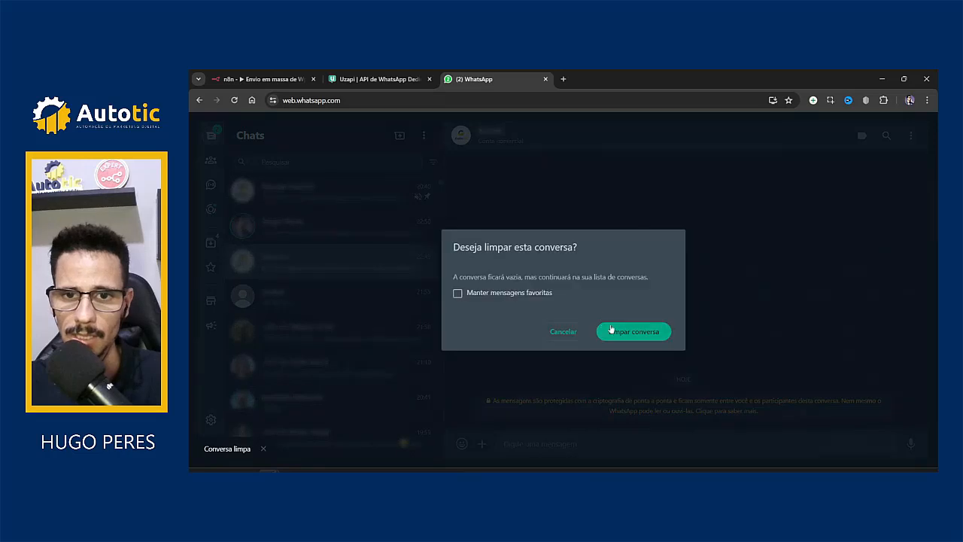
# Step: Rerun the limited mass-send workflow and confirm the new 'Teste de envio' arrived
pyautogui.click(248, 79)
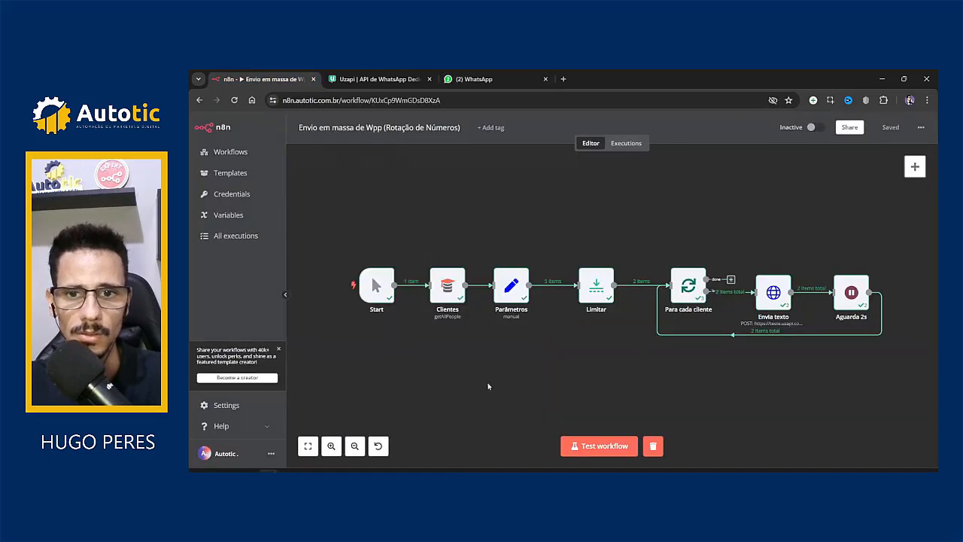
pyautogui.click(608, 450)
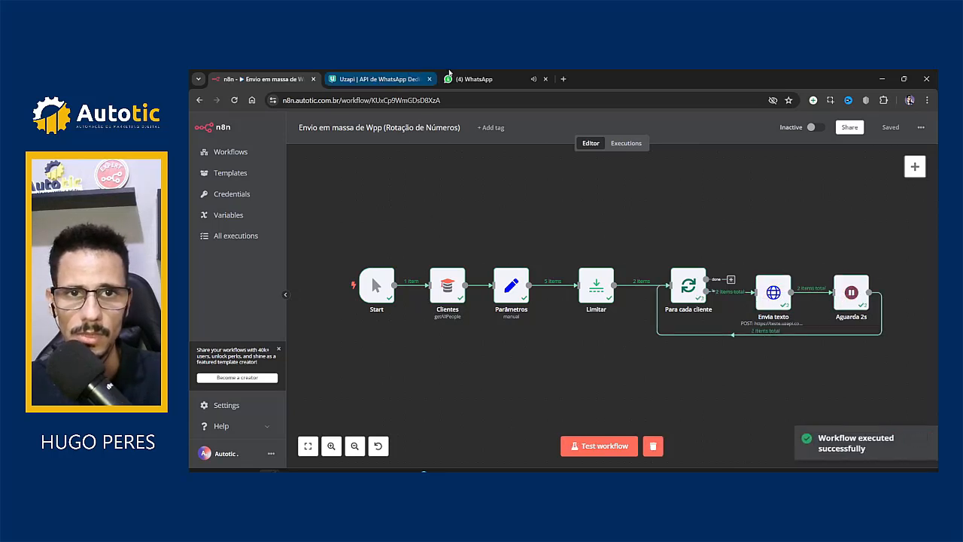
pyautogui.click(488, 73)
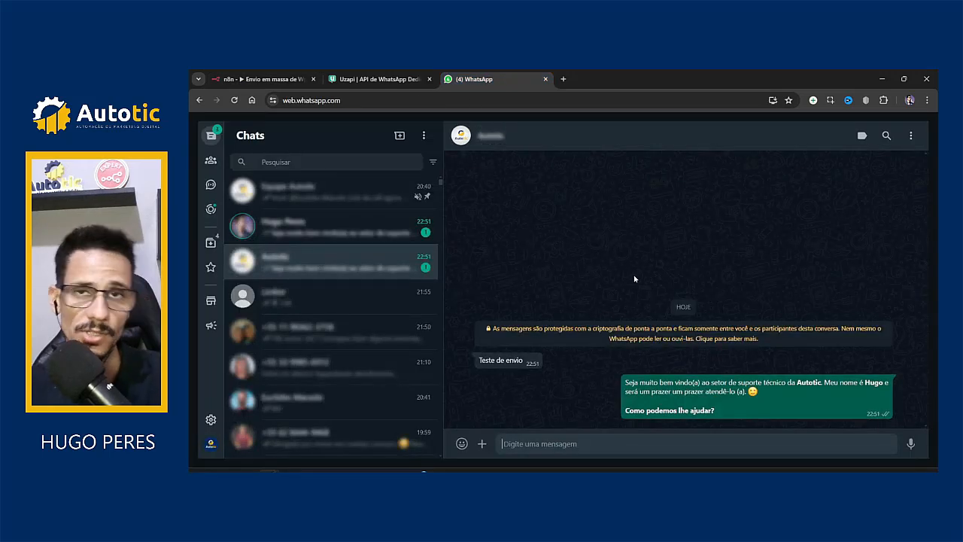
pyautogui.click(259, 79)
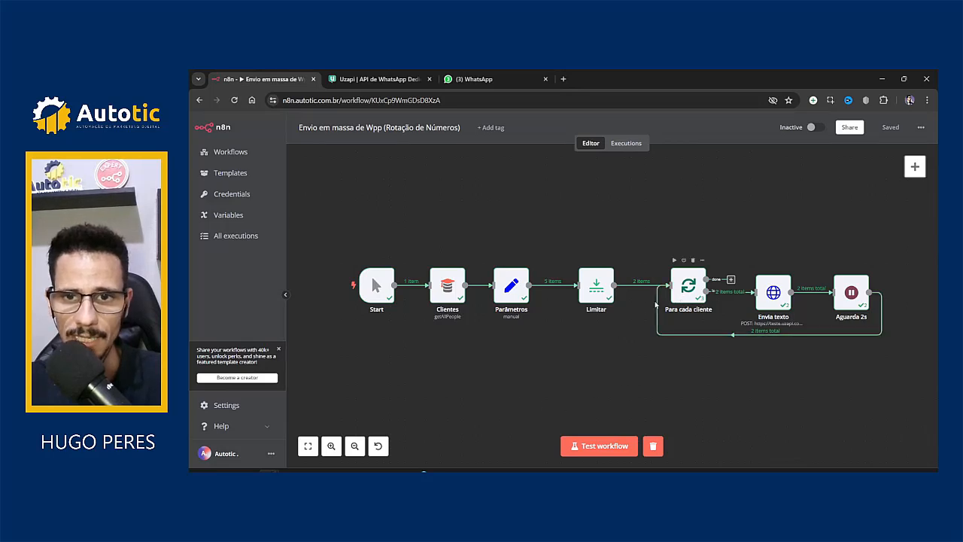
pyautogui.doubleClick(602, 286)
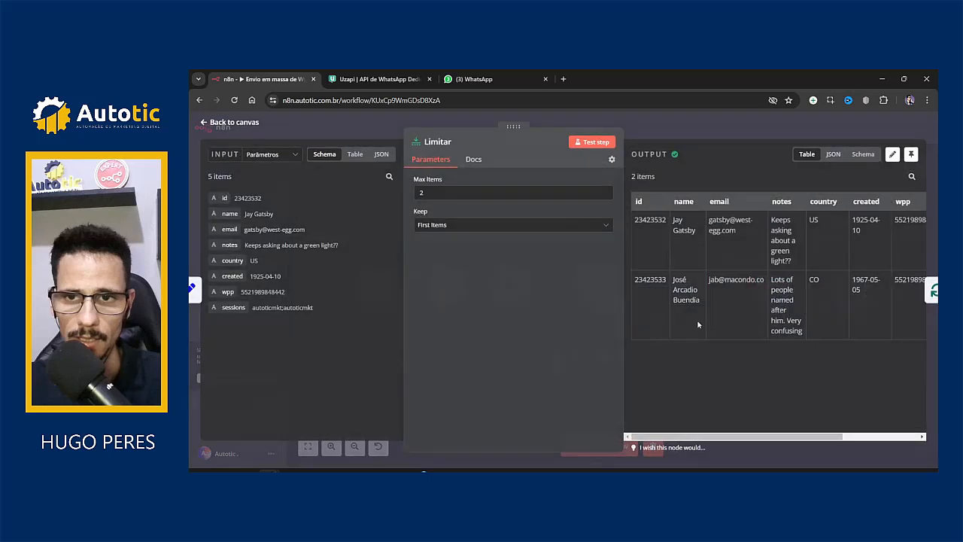
pyautogui.moveTo(676, 436); pyautogui.dragTo(838, 435)
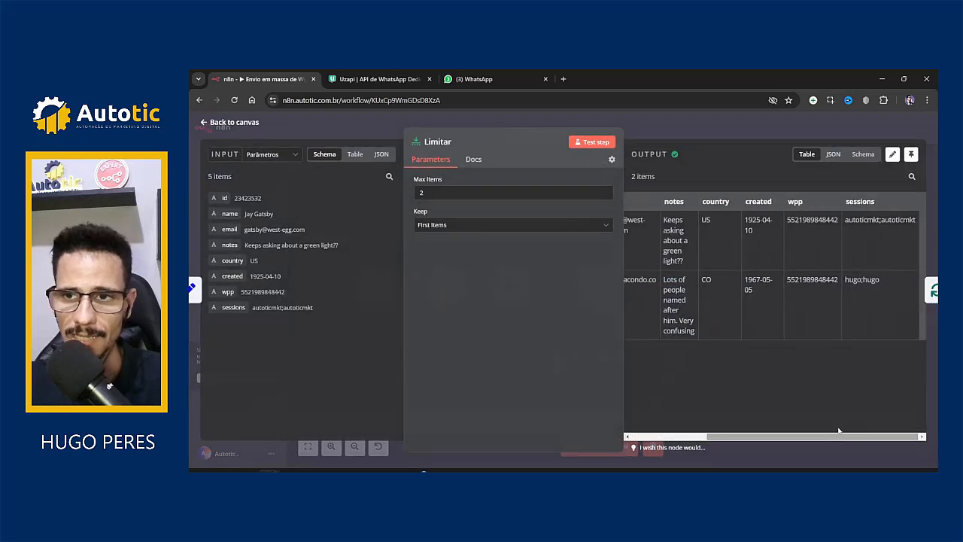
pyautogui.moveTo(853, 219); pyautogui.dragTo(892, 220)
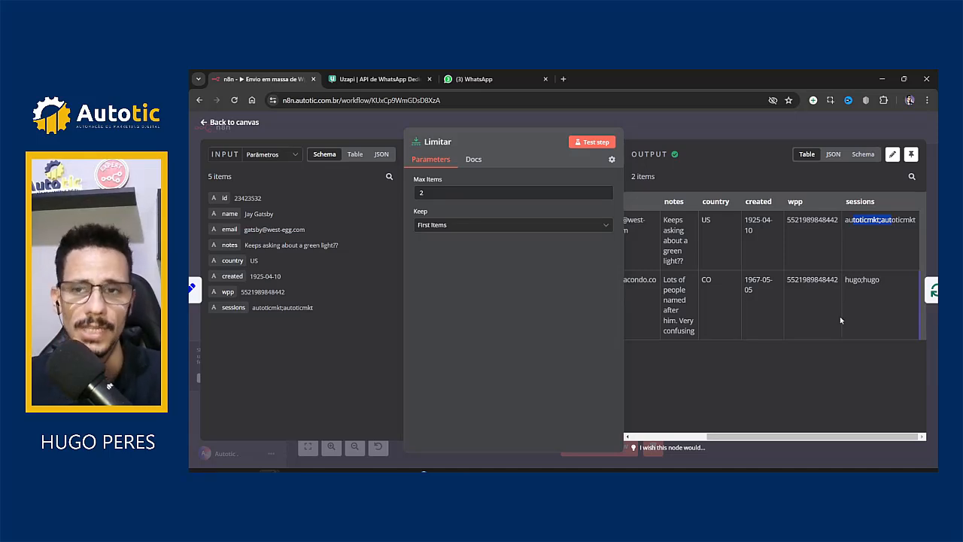
pyautogui.doubleClick(863, 220)
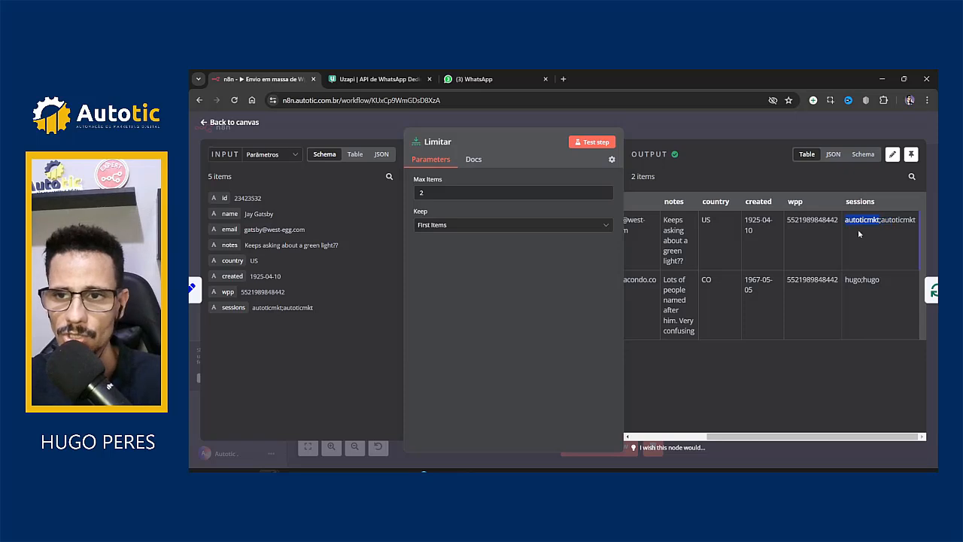
pyautogui.doubleClick(871, 279)
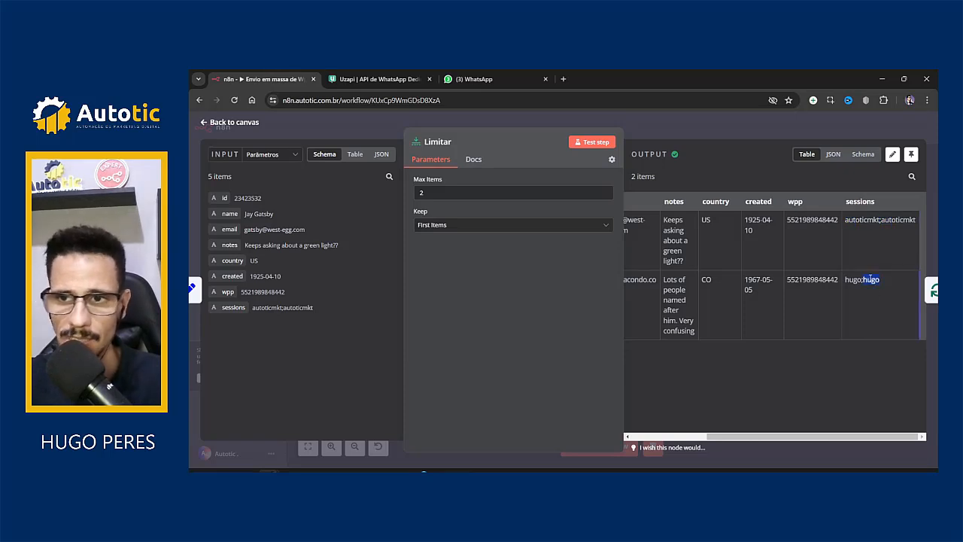
pyautogui.doubleClick(862, 219)
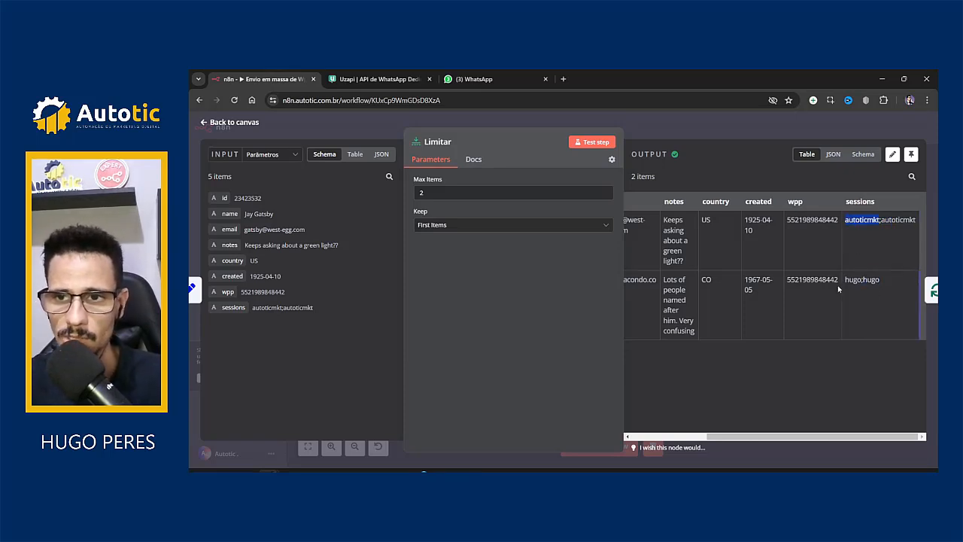
pyautogui.doubleClick(853, 280)
pyautogui.press('Escape')
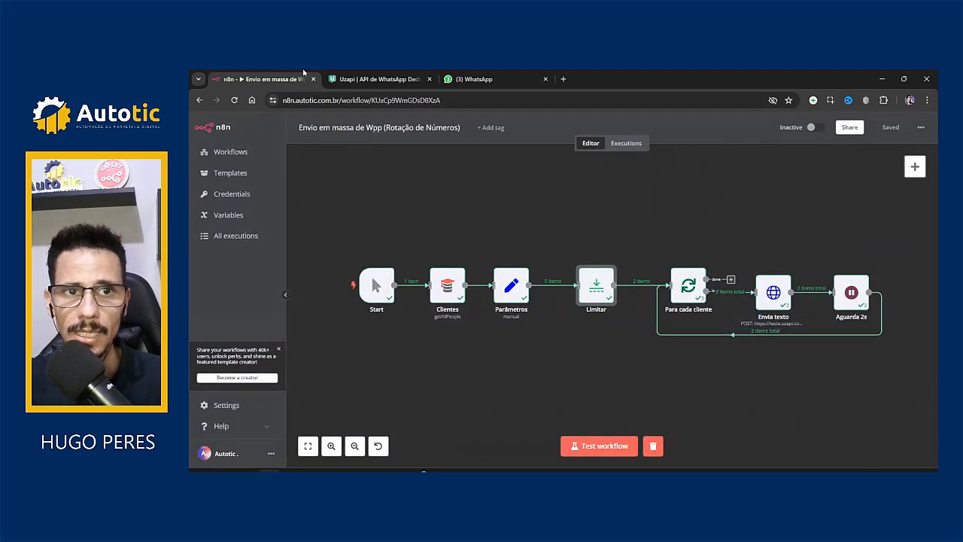
pyautogui.click(468, 75)
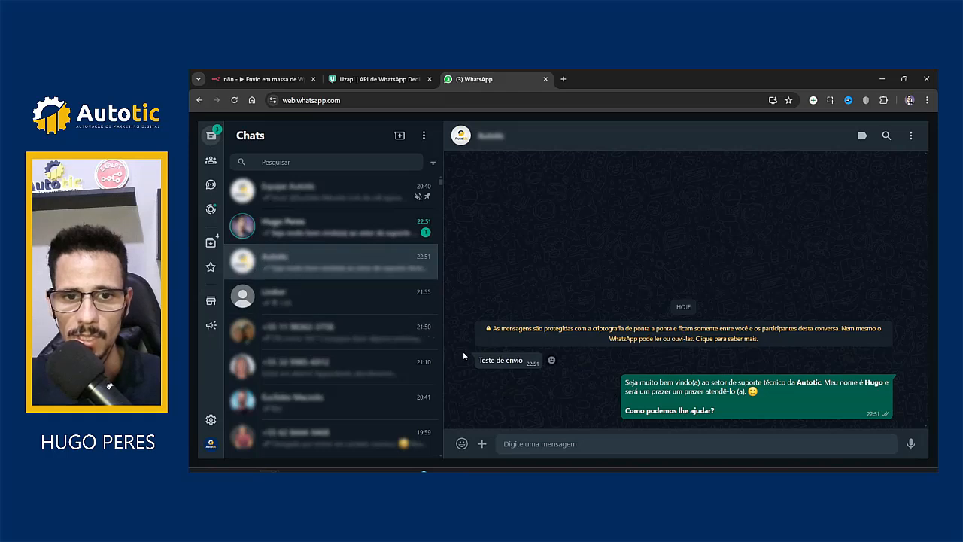
pyautogui.moveTo(470, 360); pyautogui.dragTo(528, 364)
pyautogui.click(520, 382)
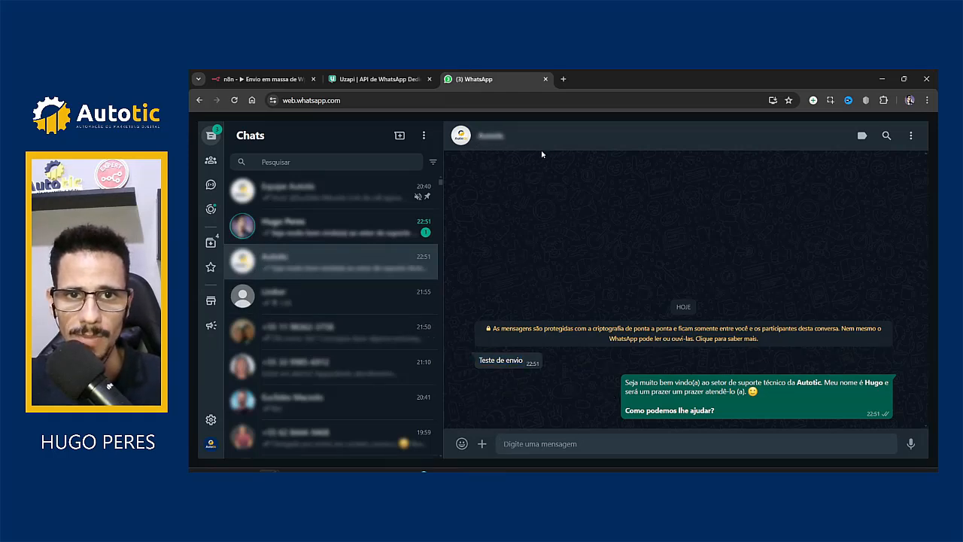
pyautogui.click(362, 231)
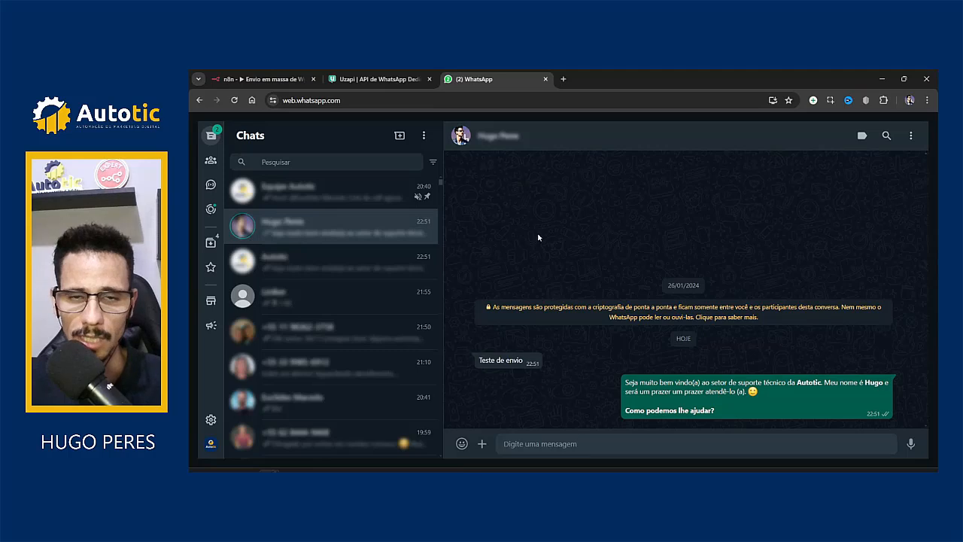
pyautogui.click(276, 77)
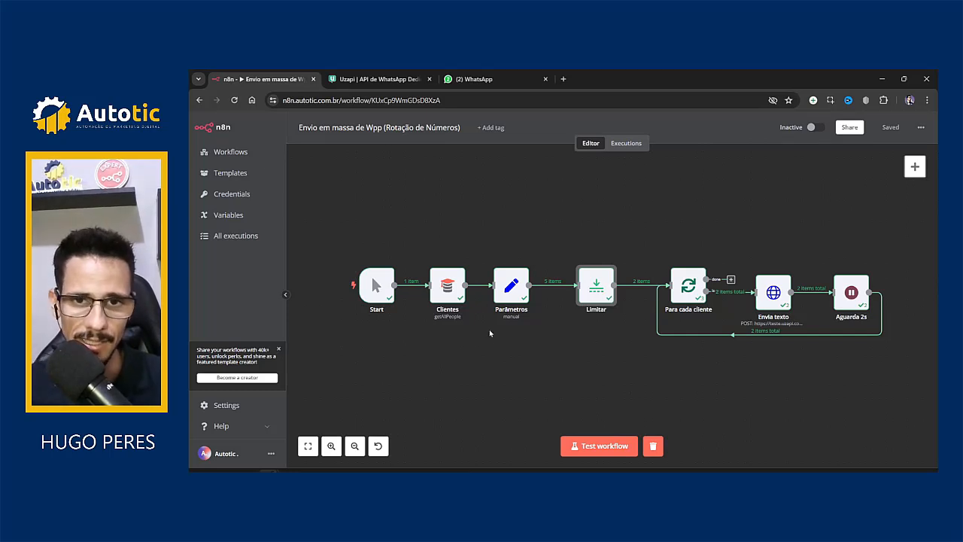
pyautogui.click(502, 293)
pyautogui.doubleClick(517, 292)
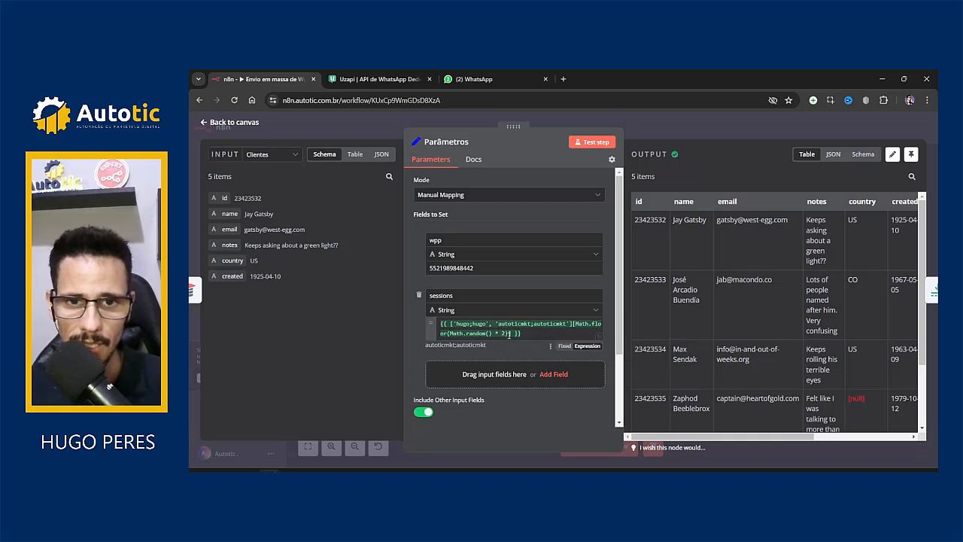
pyautogui.click(502, 334)
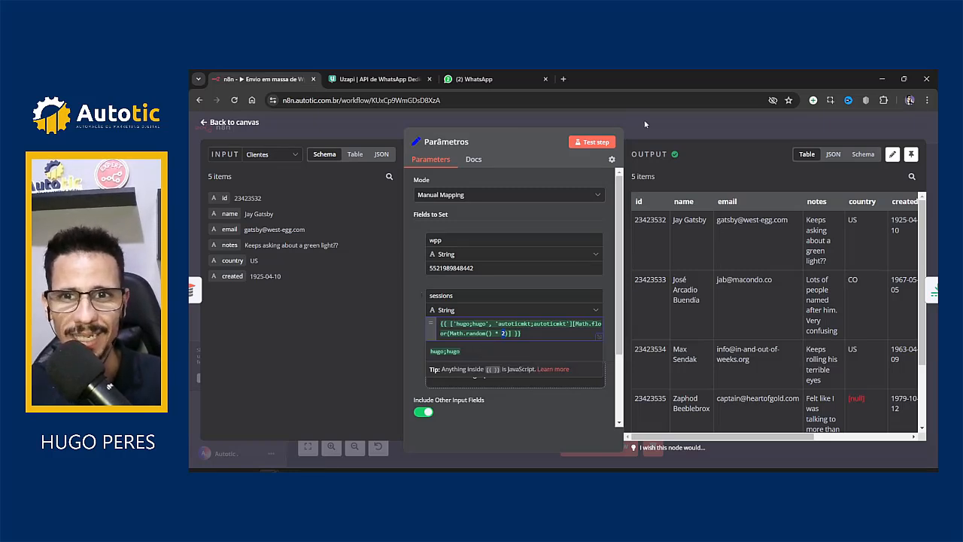
pyautogui.click(711, 131)
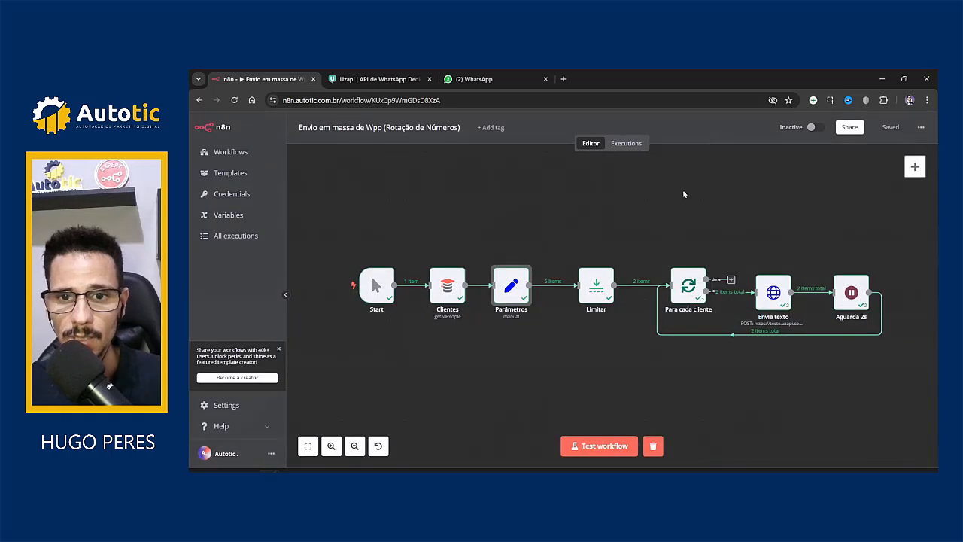